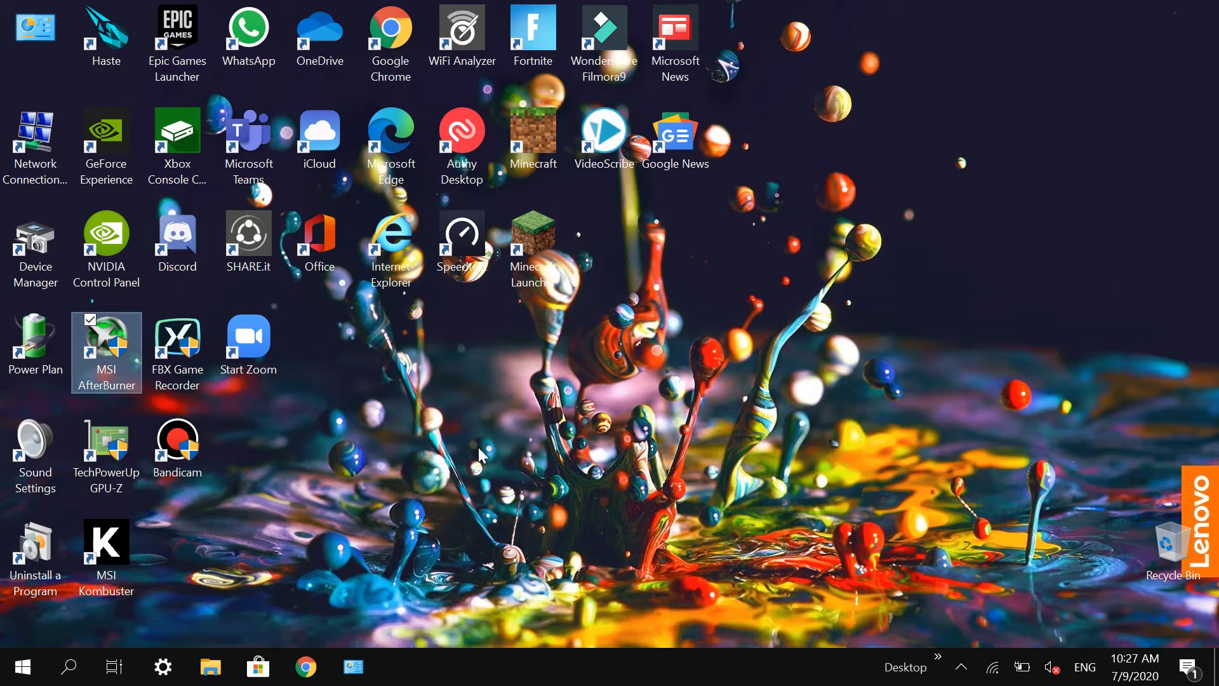
pyautogui.click(120, 470)
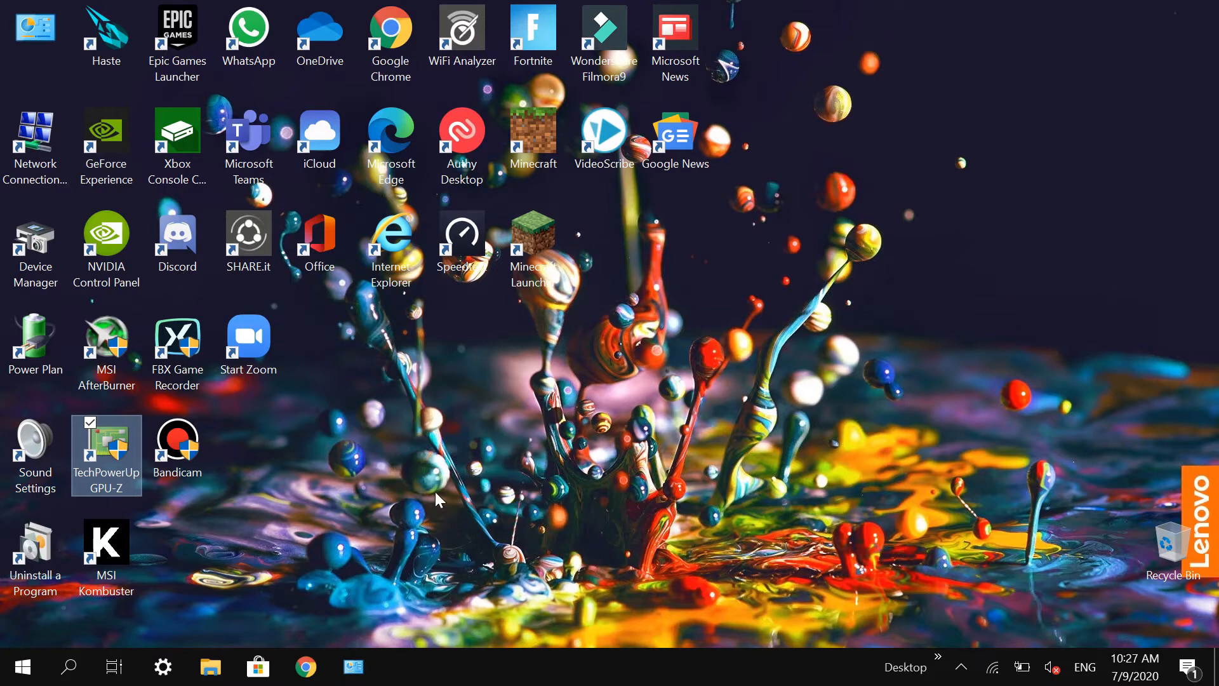
pyautogui.click(127, 551)
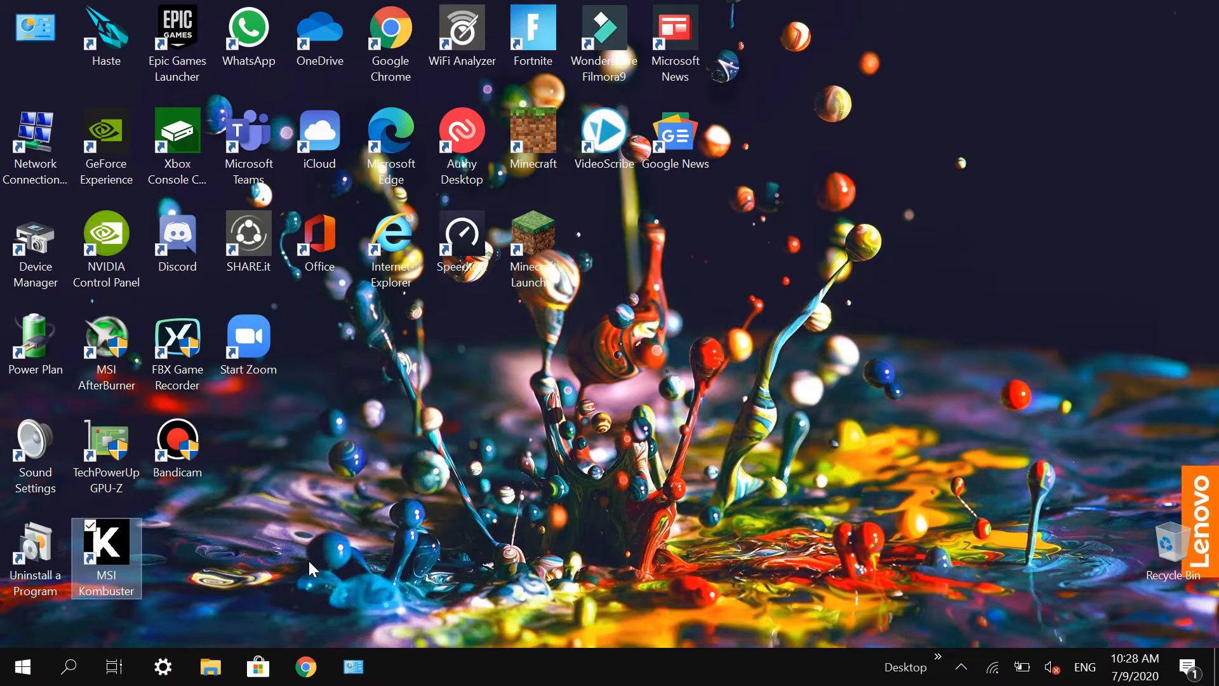
pyautogui.click(330, 524)
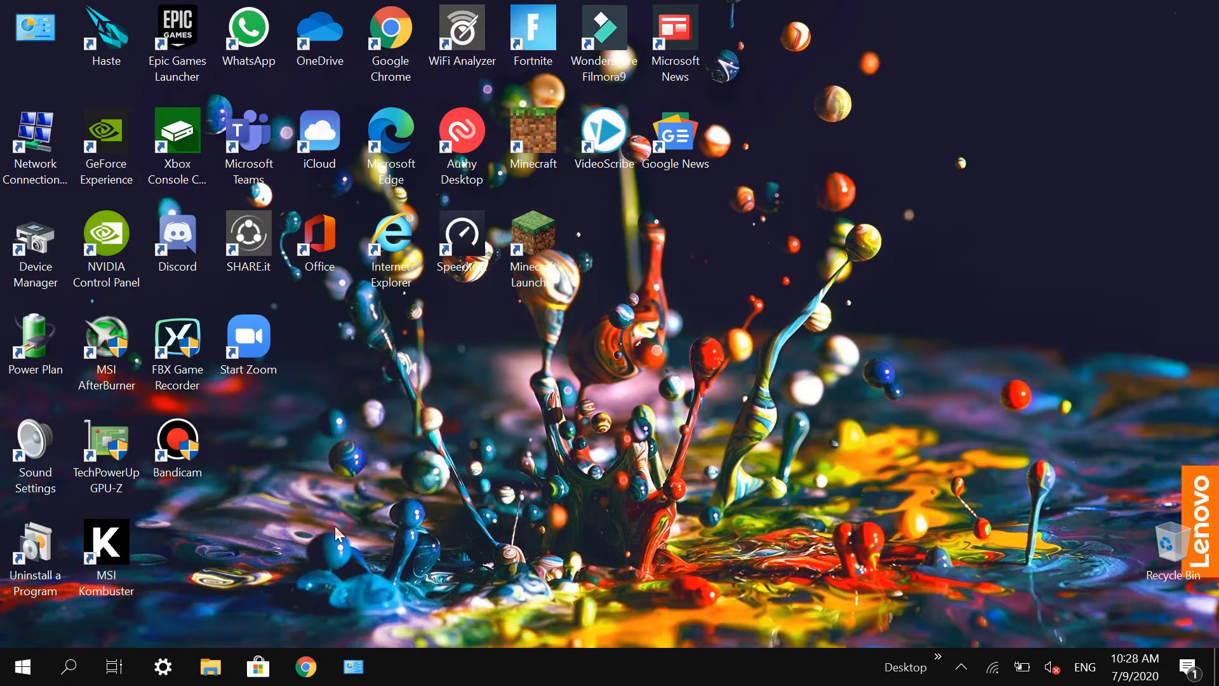
# Step: Switch to Google Chrome and search Google for "msi afterburner"
pyautogui.click(306, 666)
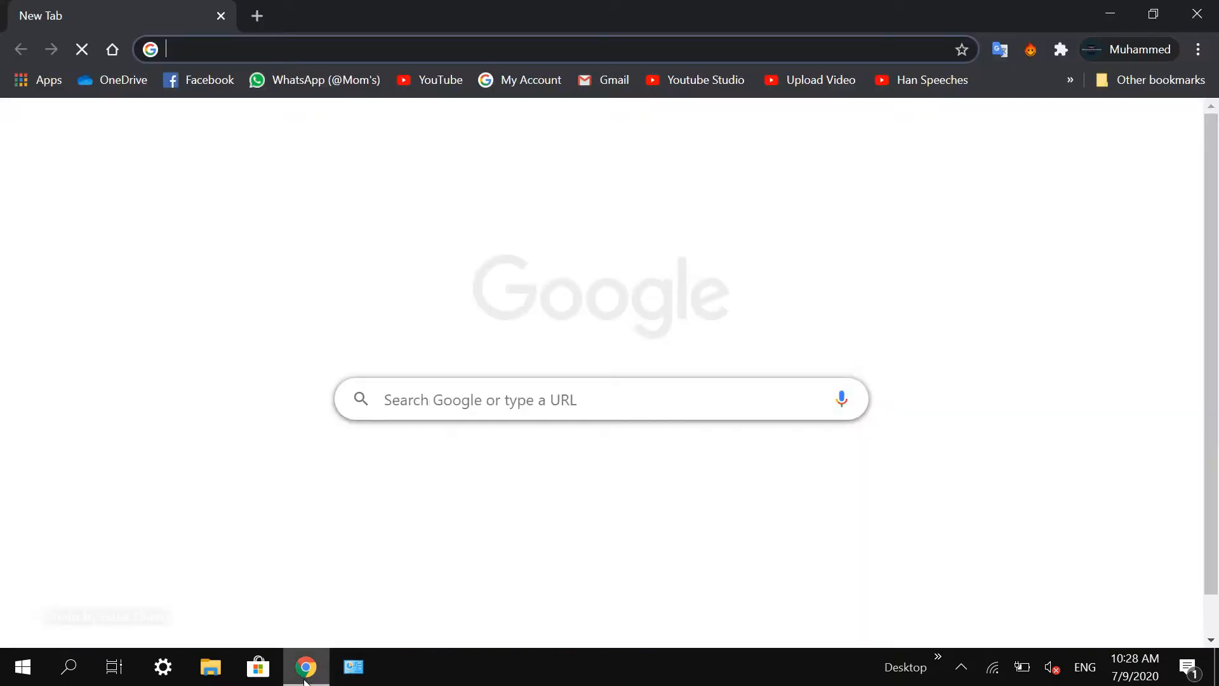
pyautogui.write('msi afterr')
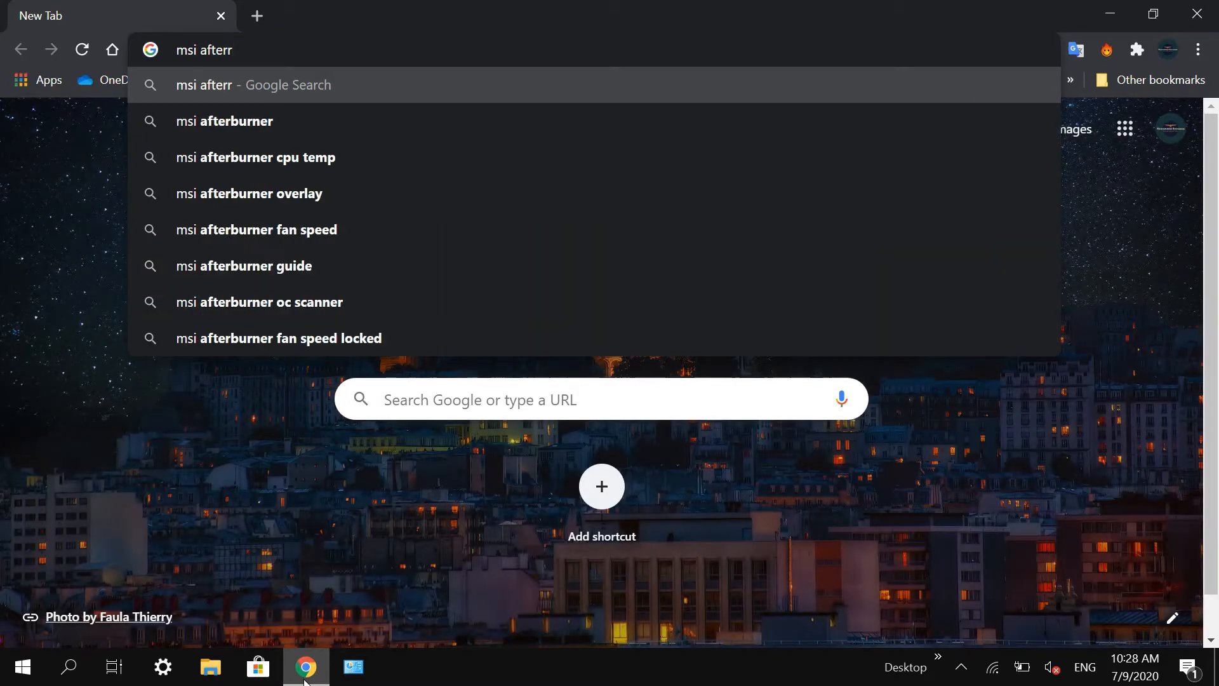
pyautogui.press('BackSpace')
pyautogui.press('Down')
pyautogui.press('Return')
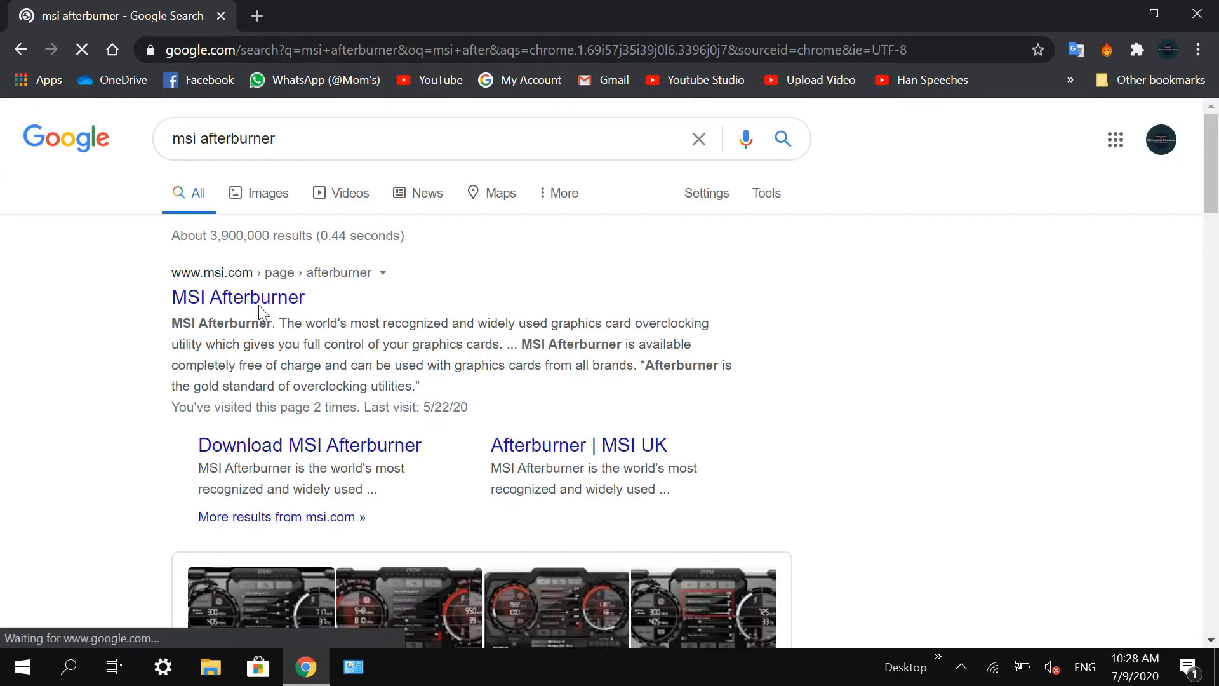
# Step: Open the official MSI Afterburner page from the search results and dismiss its cookie notice
pyautogui.click(206, 299)
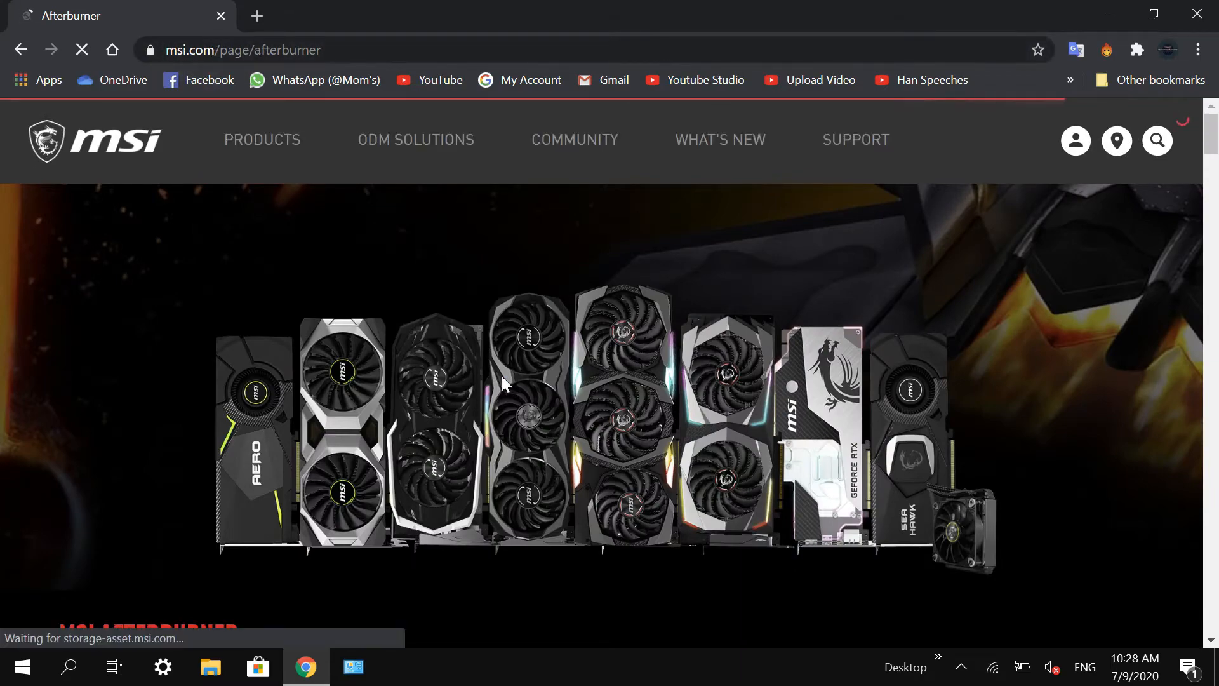
pyautogui.scroll(-15, 710, 444)
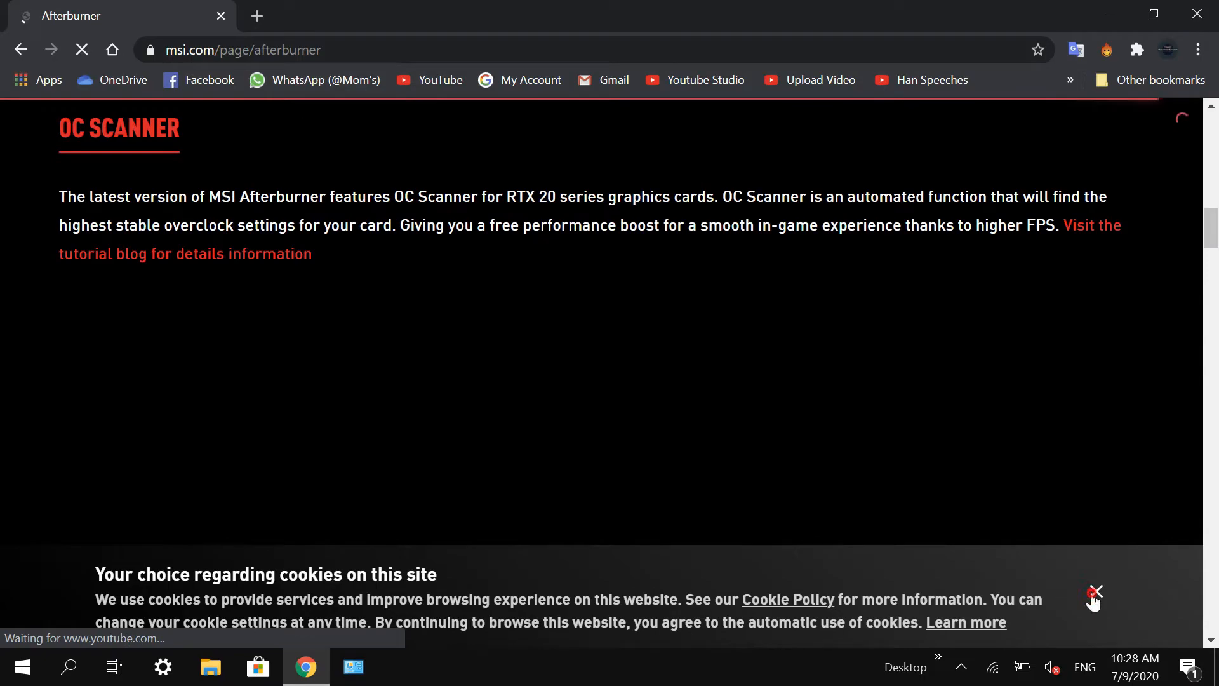
pyautogui.click(1094, 593)
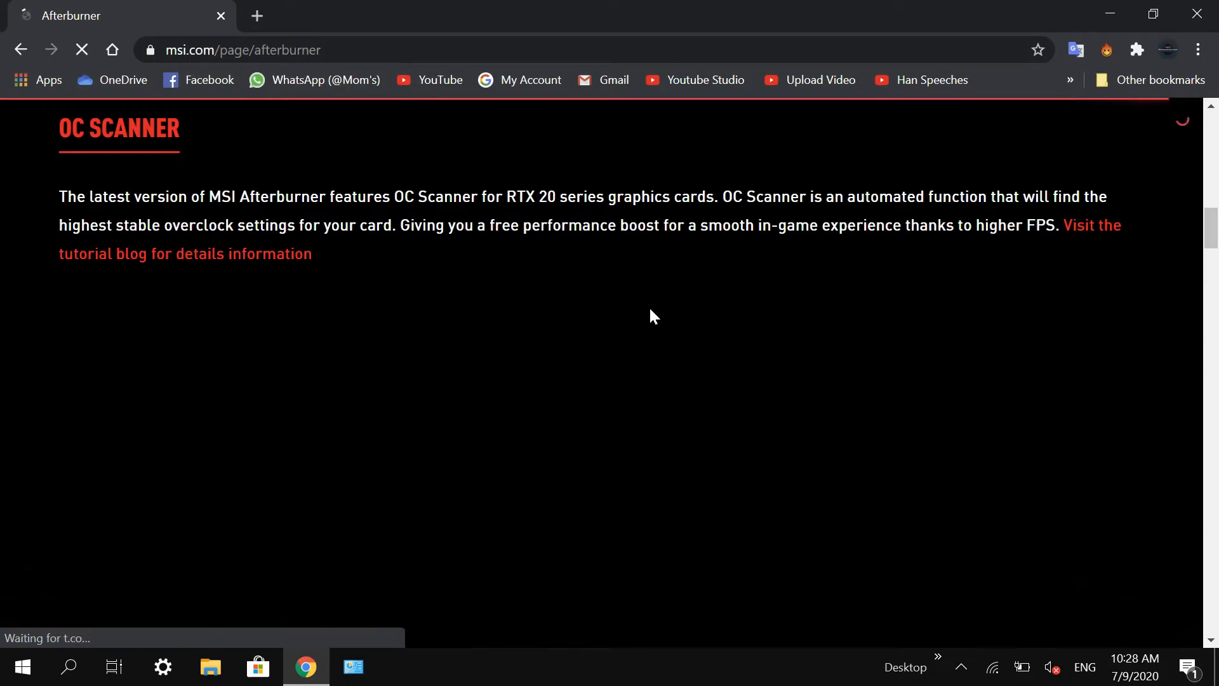
# Step: Examine the Afterburner page's feature sections, including on-screen display, custom user skins and Kombustor benchmarking
pyautogui.scroll(-10, 592, 375)
pyautogui.scroll(-15, 593, 389)
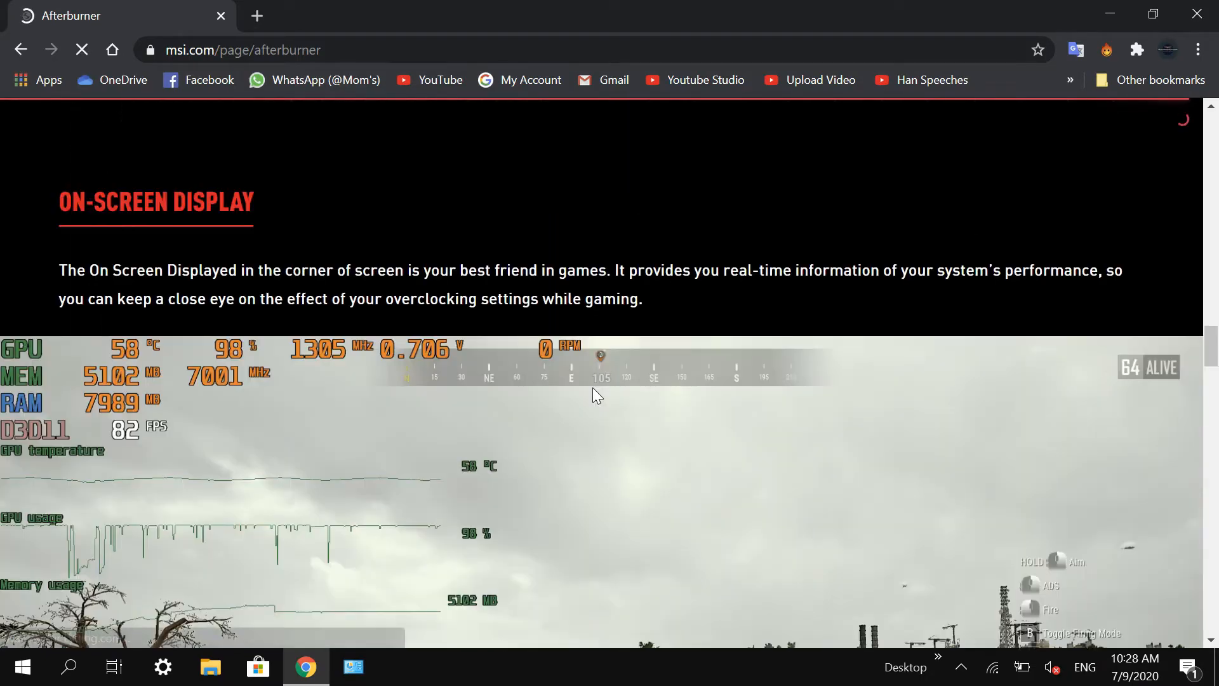
pyautogui.scroll(-10, 592, 385)
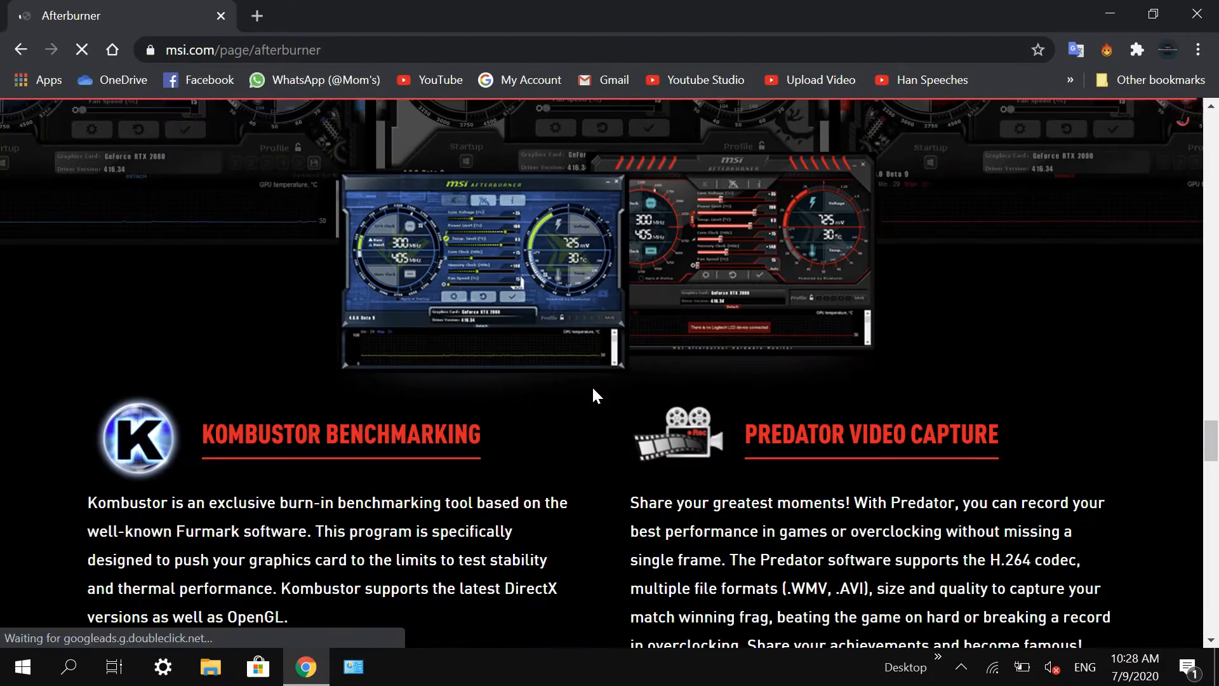
pyautogui.scroll(5, 592, 384)
pyautogui.scroll(-12, 805, 564)
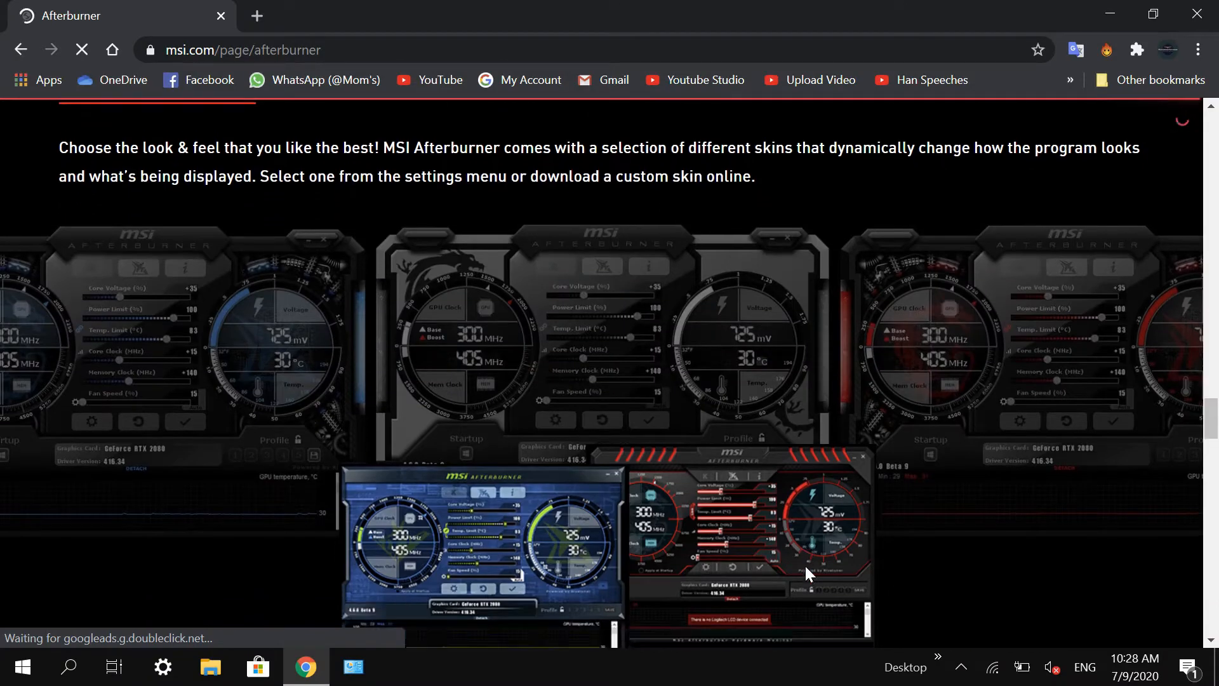
pyautogui.scroll(5, 704, 497)
pyautogui.scroll(5, 589, 501)
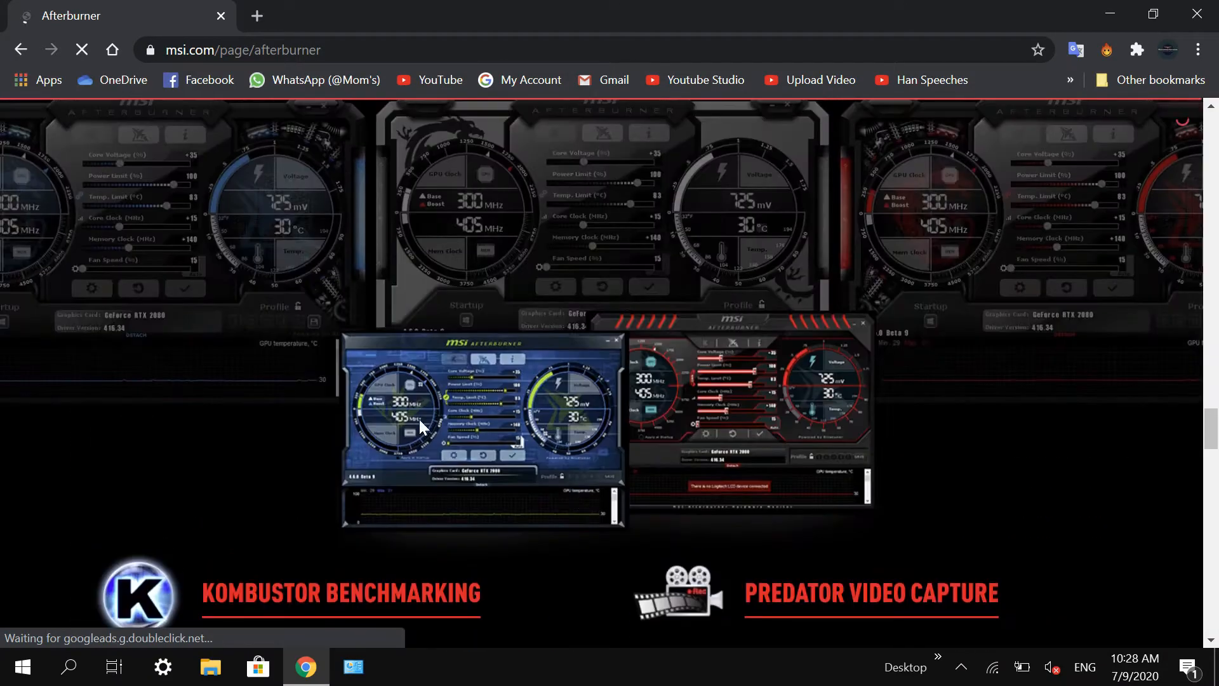
pyautogui.scroll(3, 239, 304)
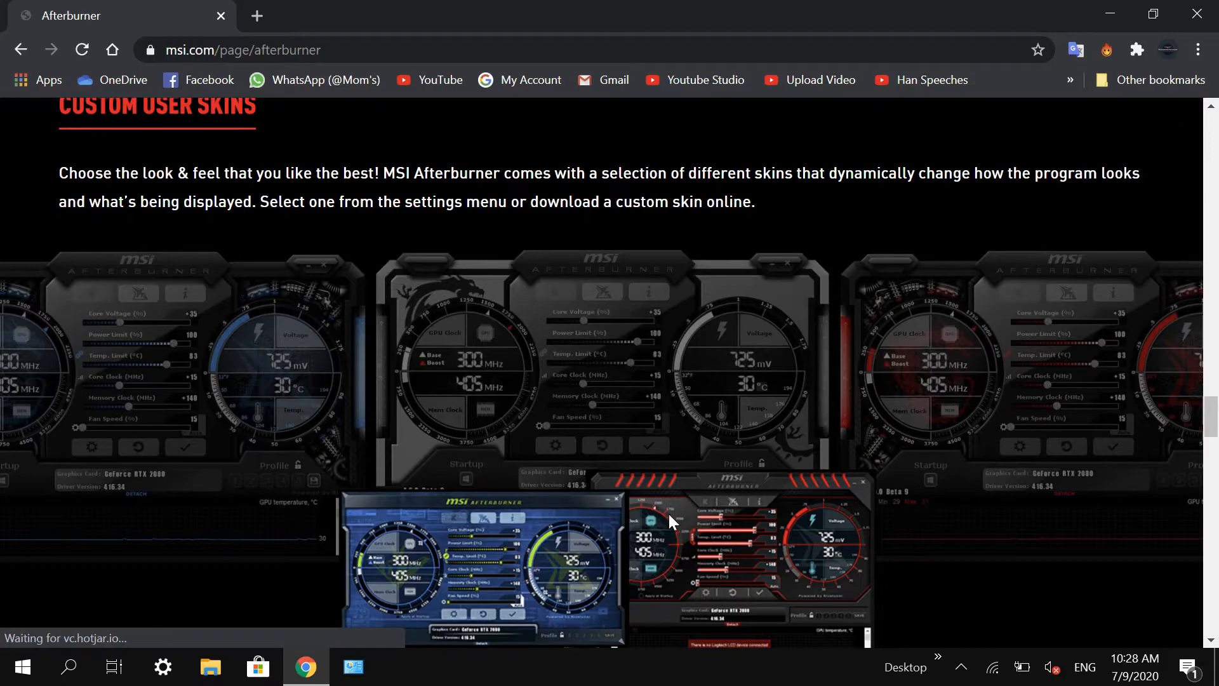
pyautogui.scroll(-10, 668, 512)
pyautogui.scroll(-5, 667, 508)
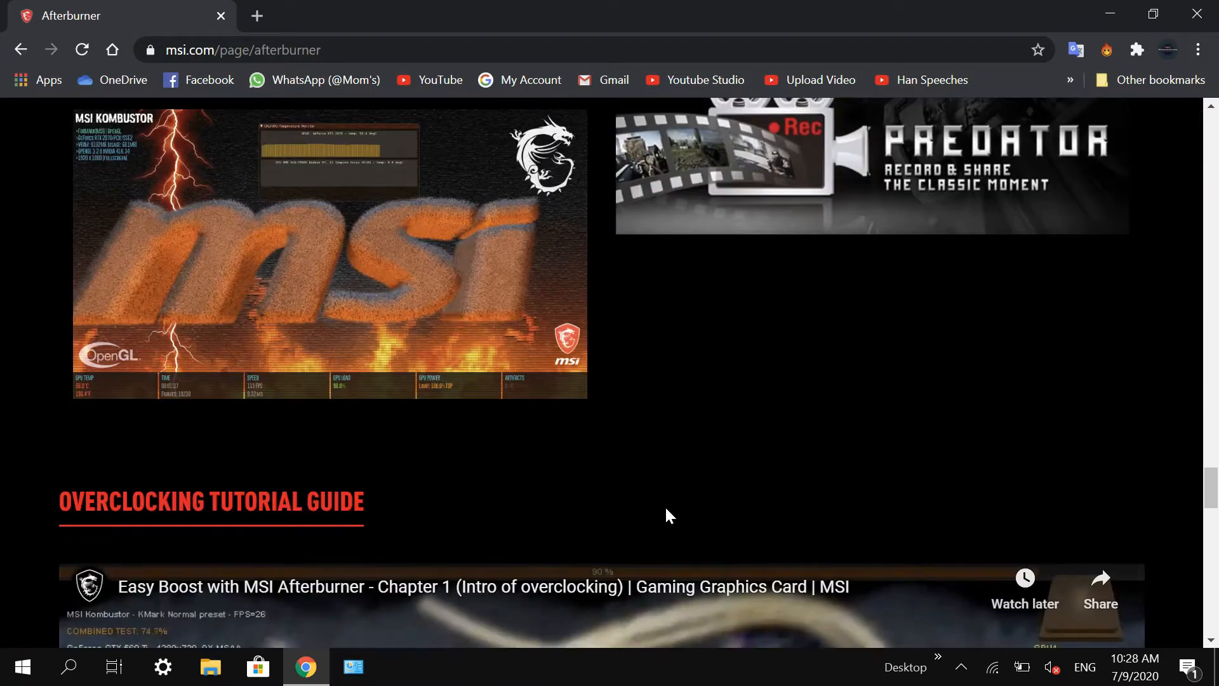
pyautogui.scroll(7, 666, 508)
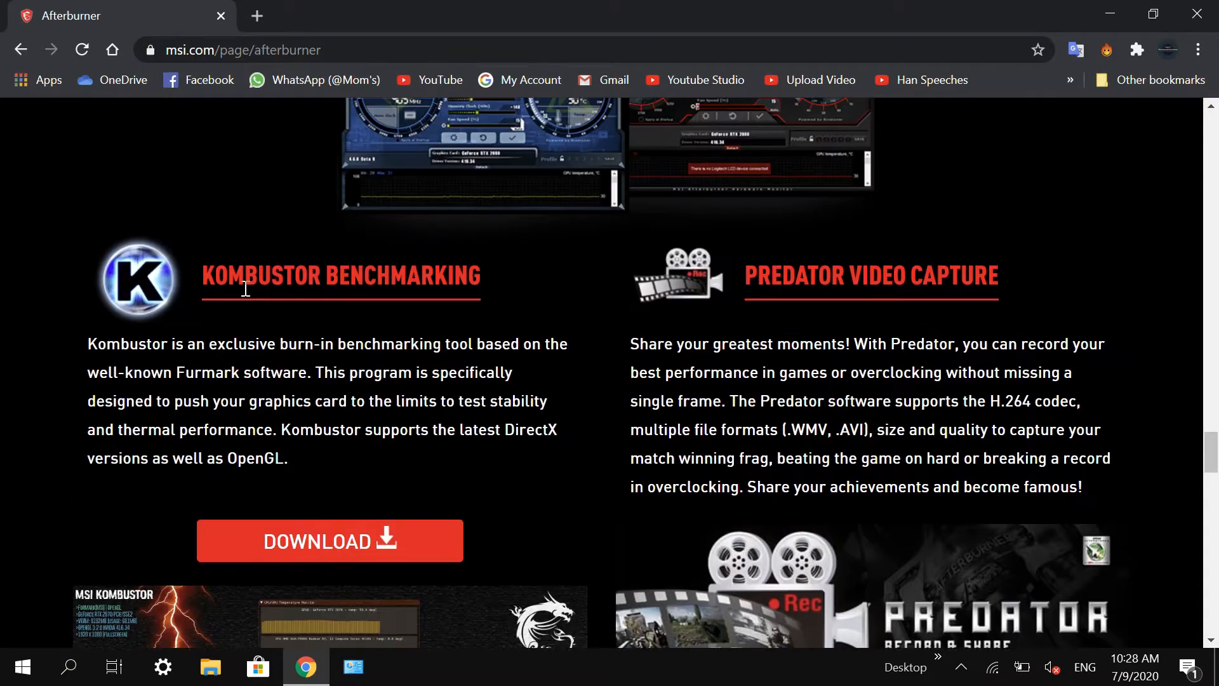
pyautogui.moveTo(223, 279); pyautogui.dragTo(481, 279)
pyautogui.click(447, 360)
# Step: Start downloading the MSI Afterburner setup archive for Windows and cancel the download
pyautogui.scroll(-7, 298, 445)
pyautogui.scroll(-20, 510, 440)
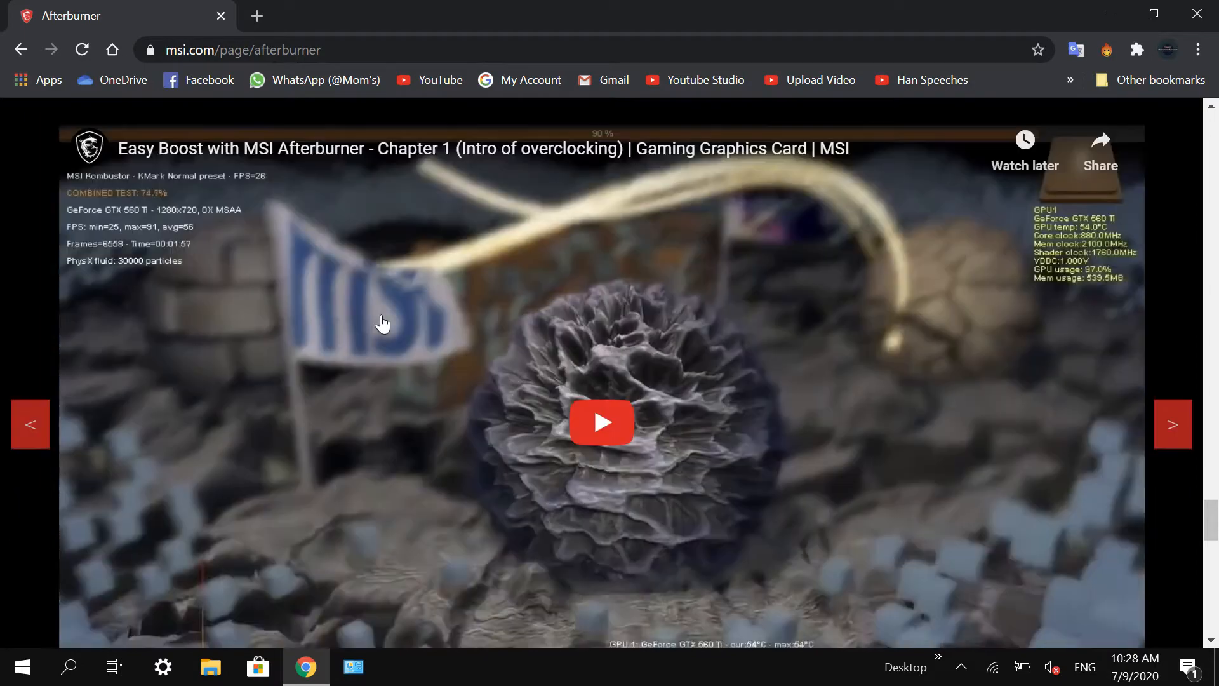
pyautogui.scroll(5, 438, 373)
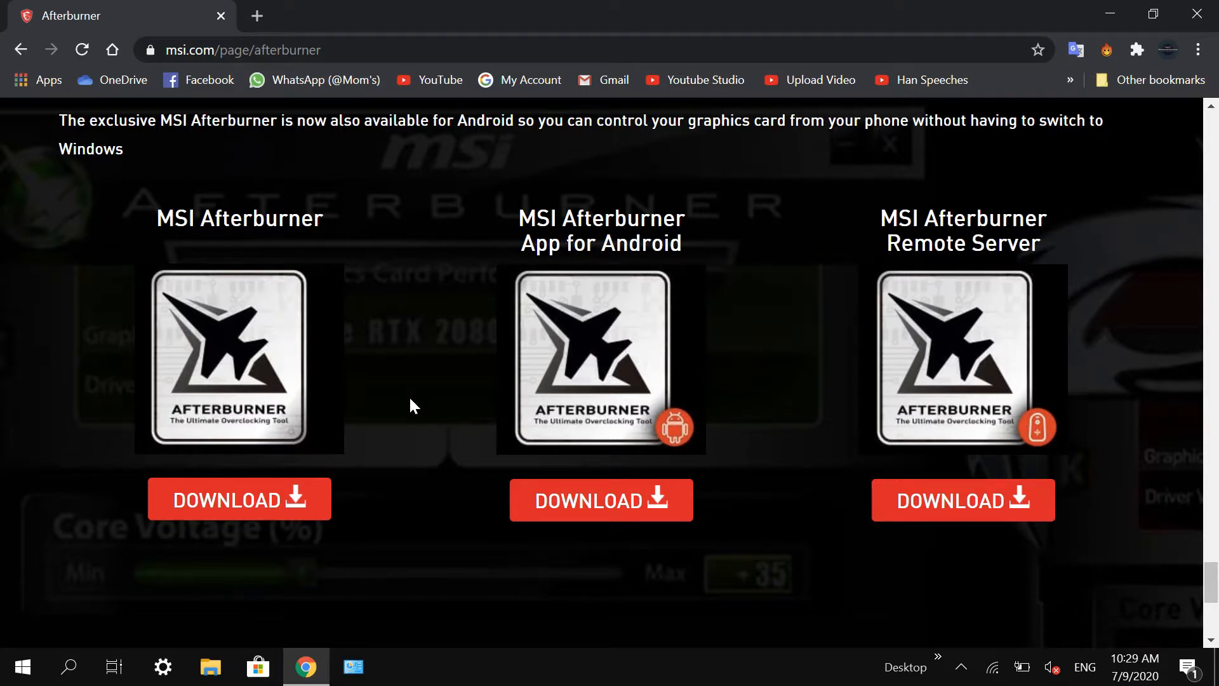
pyautogui.scroll(2, 410, 399)
pyautogui.scroll(-2, 425, 407)
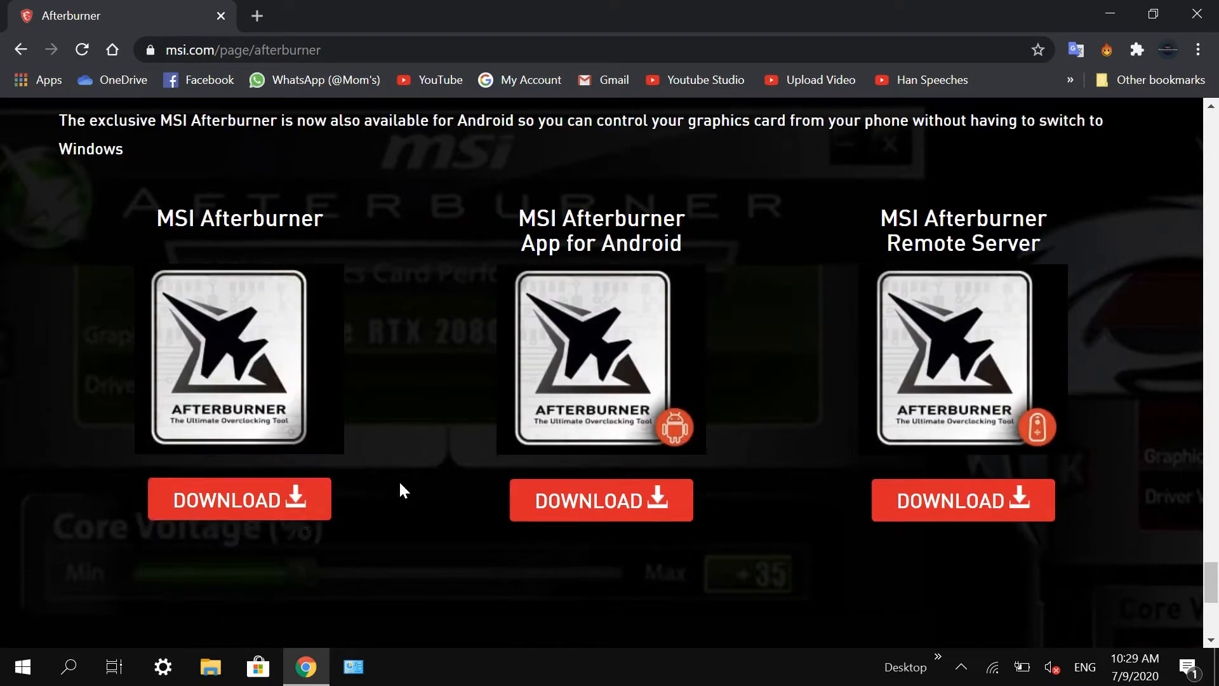
pyautogui.click(297, 501)
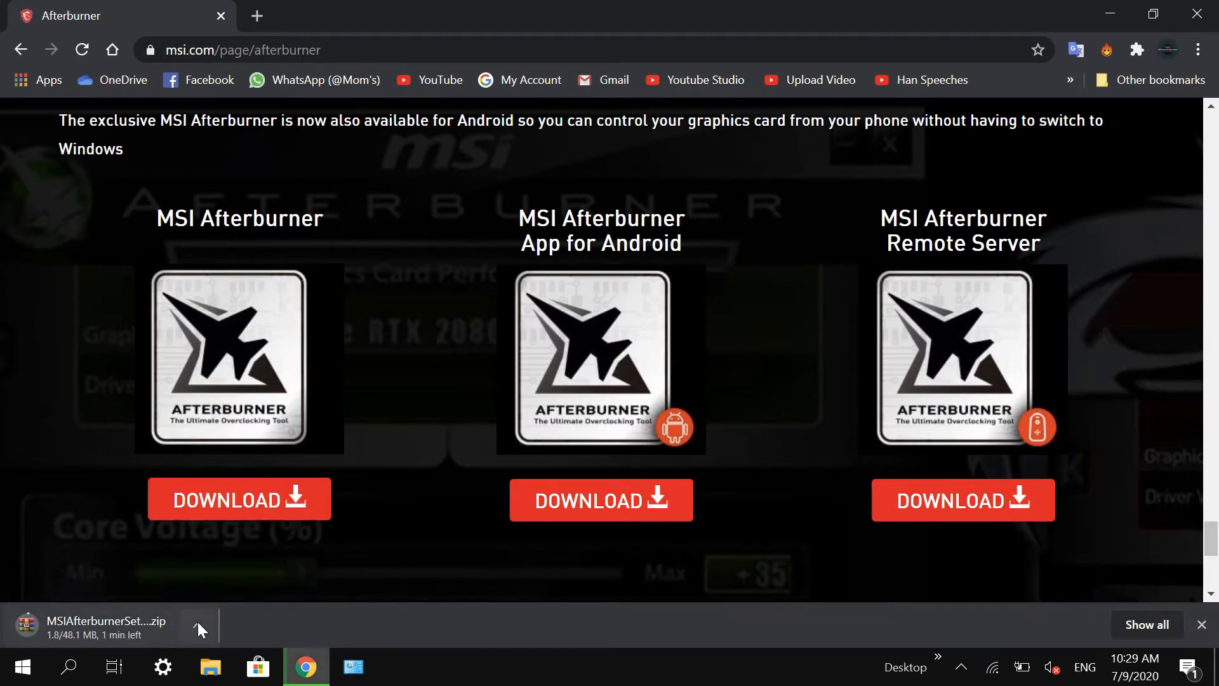
pyautogui.click(198, 624)
pyautogui.click(214, 597)
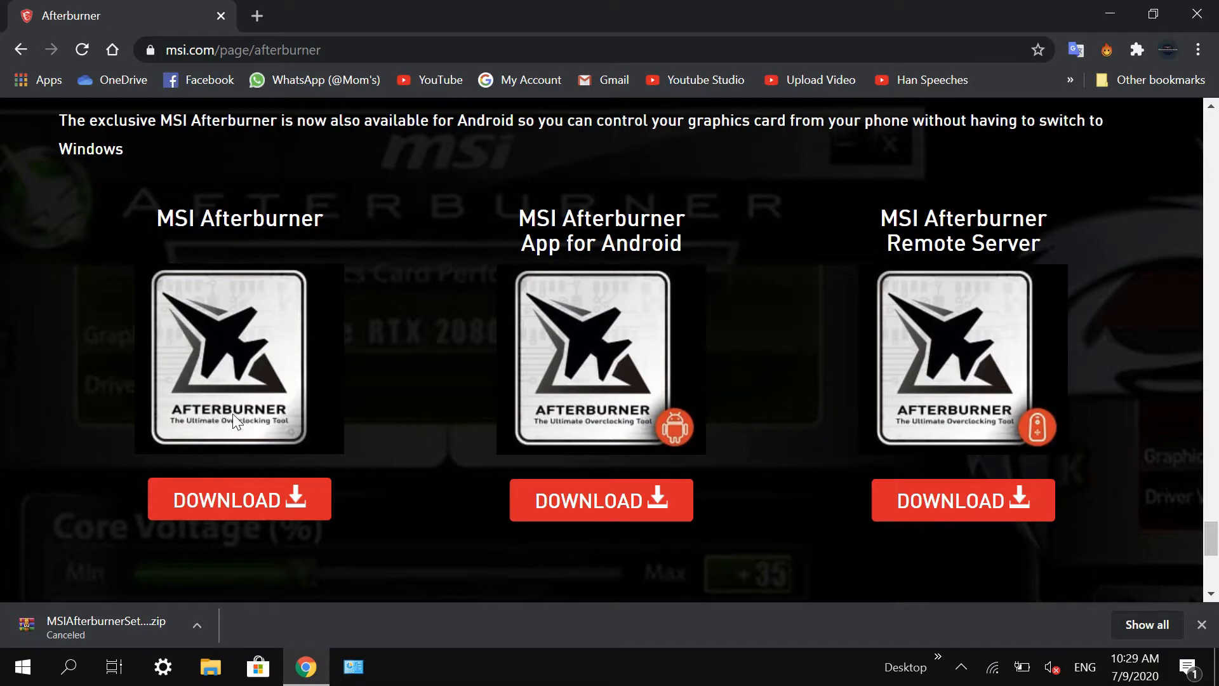
# Step: Follow the Kombustor Benchmarking download link to the MSI Kombustor site and open its downloads page
pyautogui.scroll(15, 232, 413)
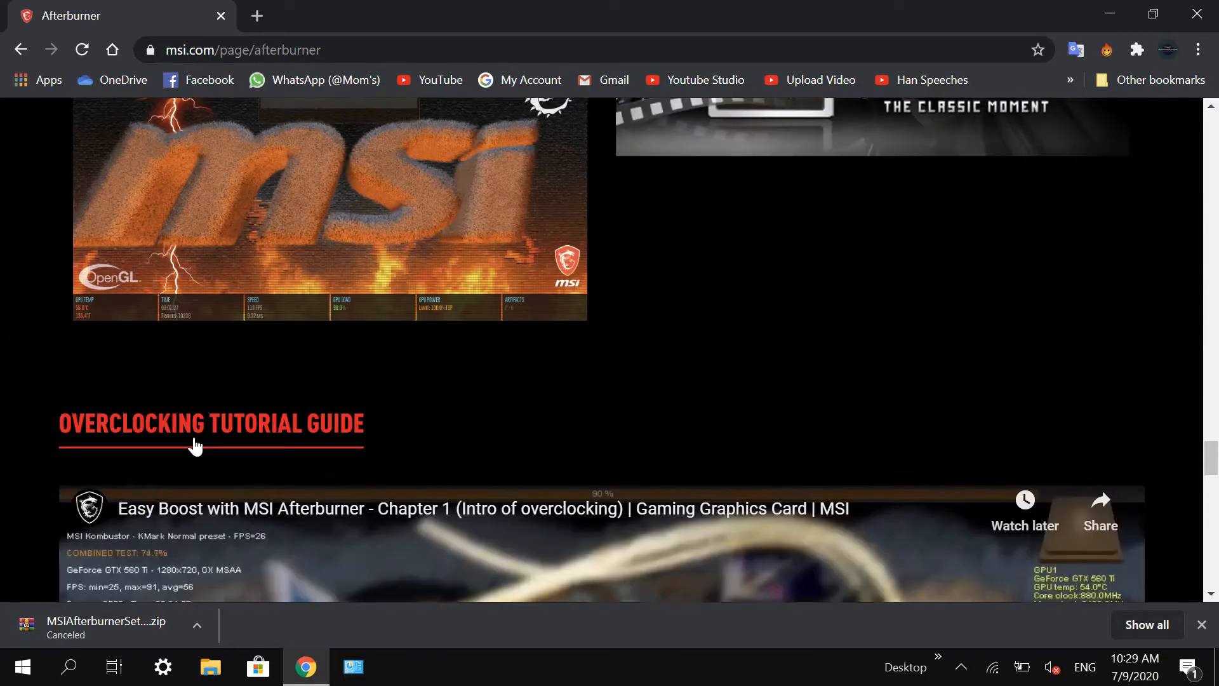
pyautogui.scroll(8, 195, 447)
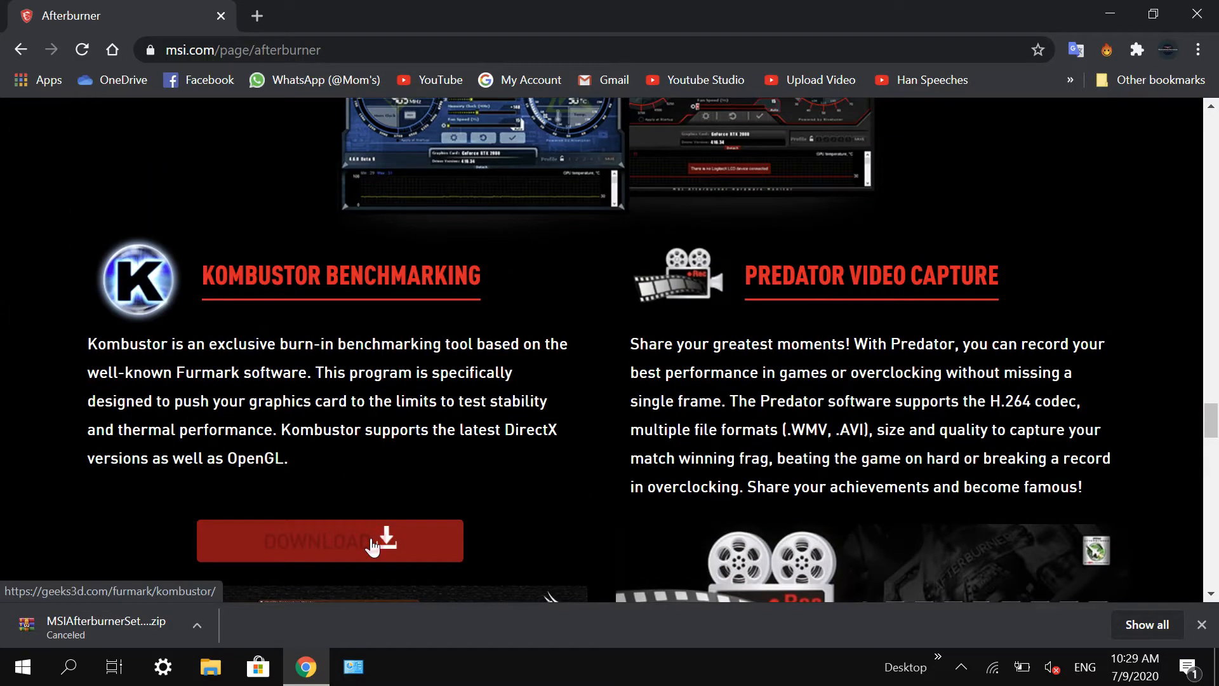
pyautogui.click(371, 541)
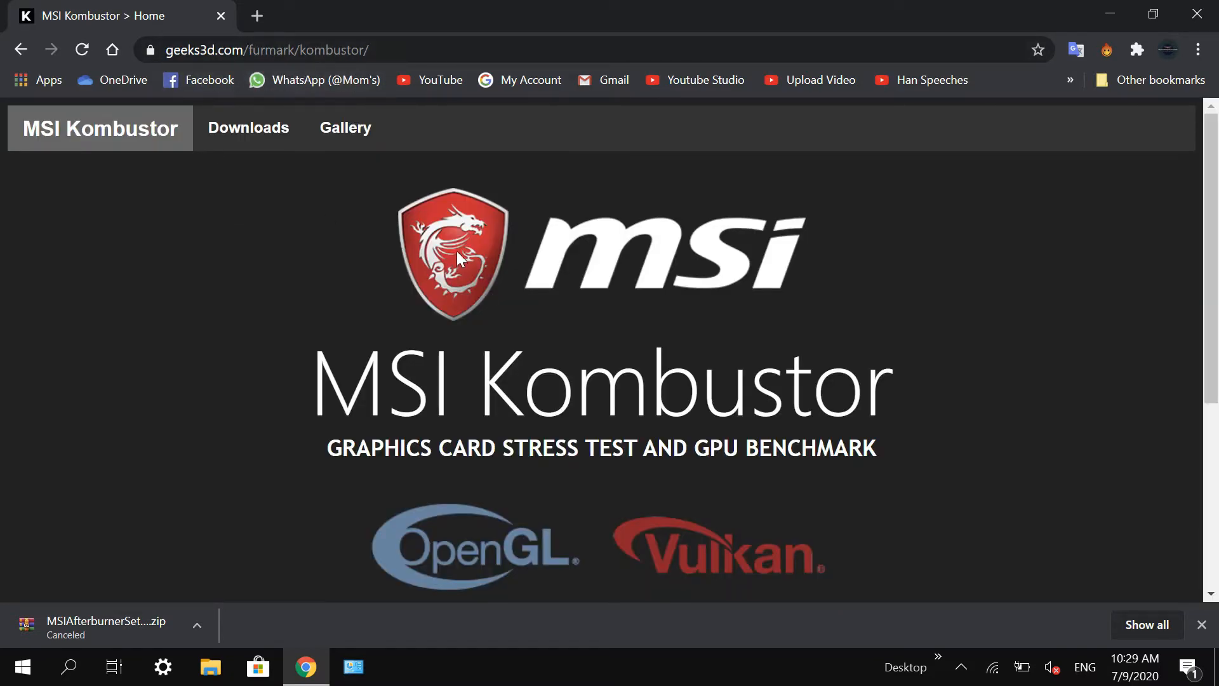
pyautogui.scroll(-5, 457, 257)
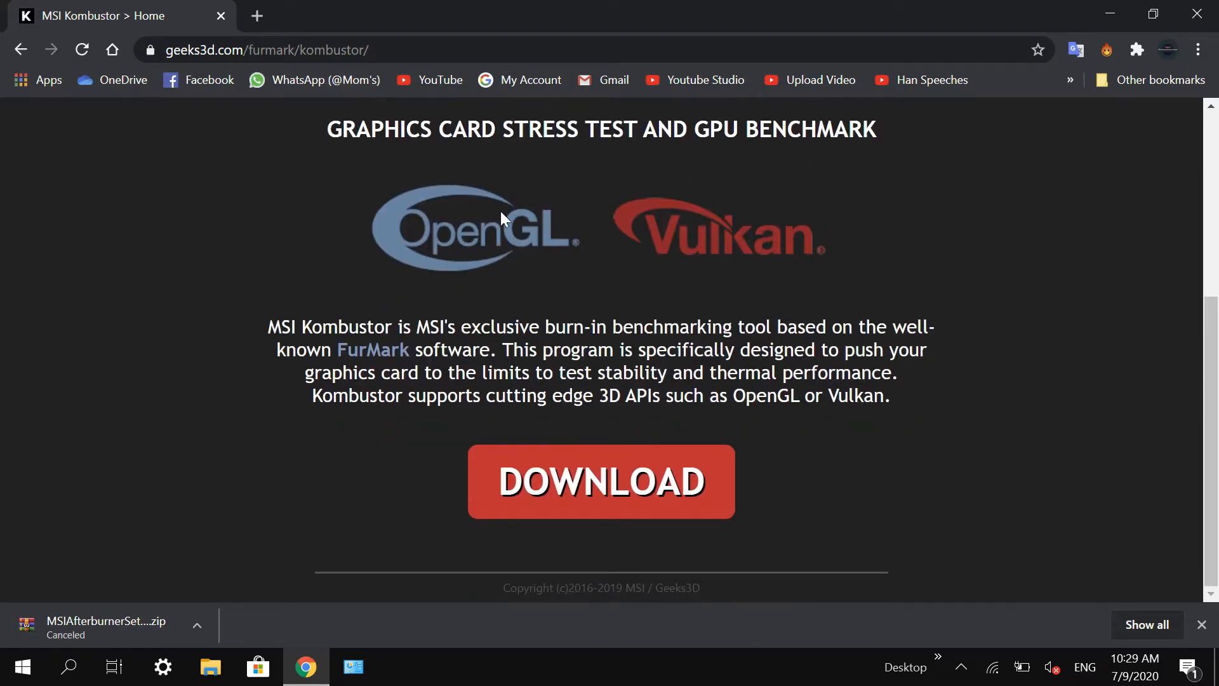
pyautogui.click(648, 496)
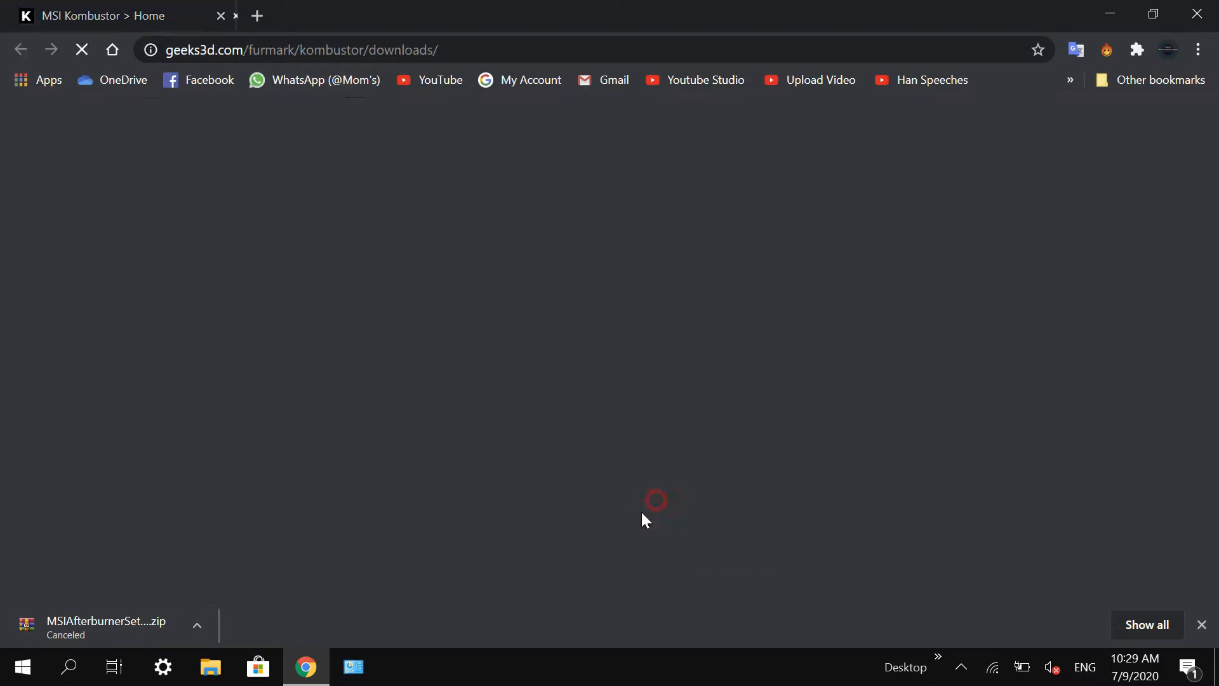
# Step: Review the available Kombustor versions and open the download page for MSI Kombustor 4.1.6 64-bit
pyautogui.scroll(-4, 520, 457)
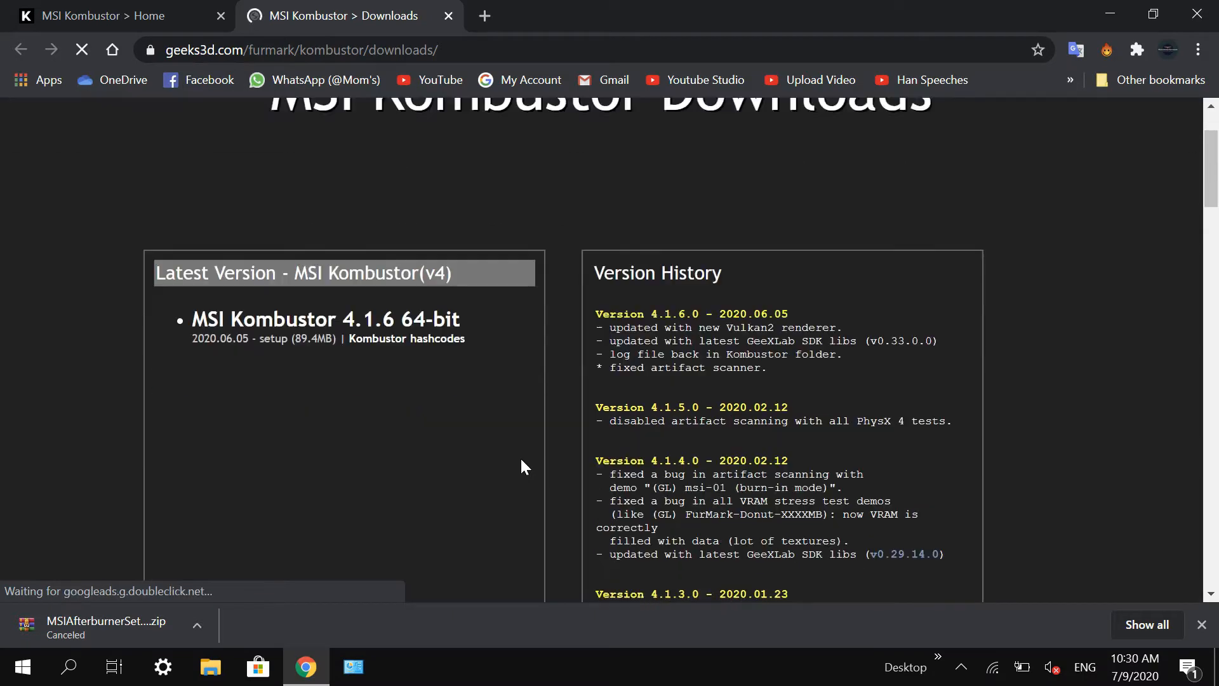
pyautogui.scroll(-10, 520, 456)
pyautogui.scroll(15, 518, 455)
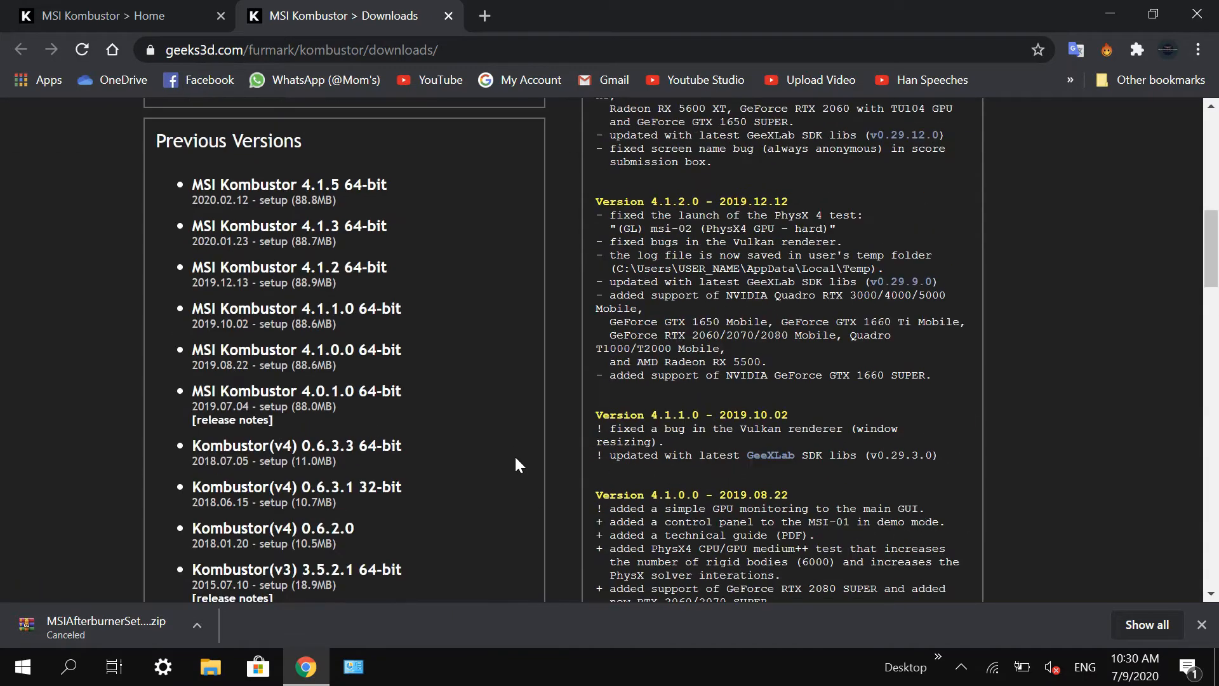
pyautogui.scroll(-2, 576, 412)
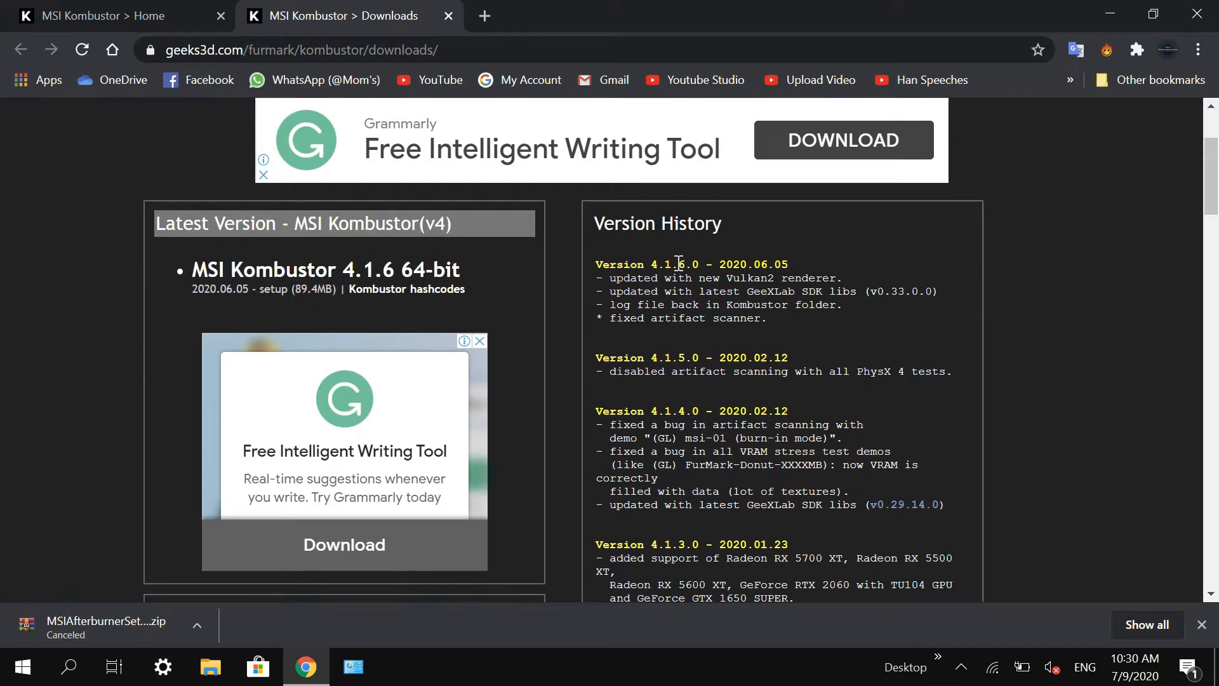
pyautogui.scroll(-2, 454, 343)
pyautogui.scroll(2, 428, 367)
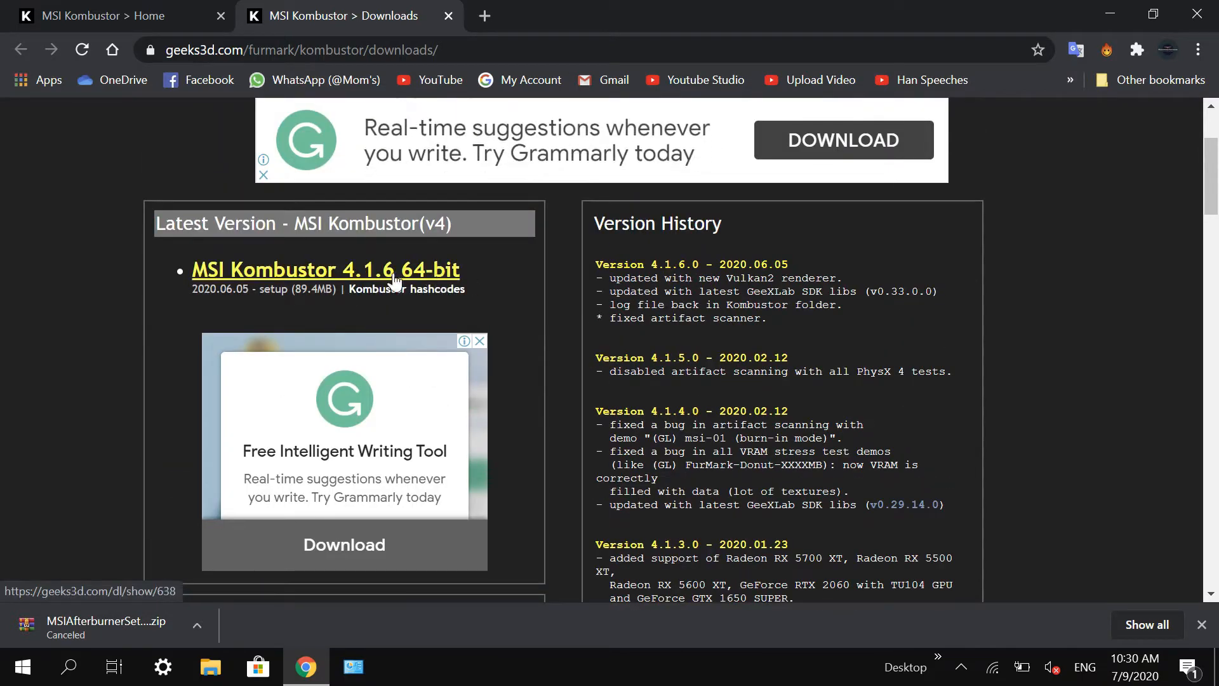
pyautogui.scroll(-4, 374, 343)
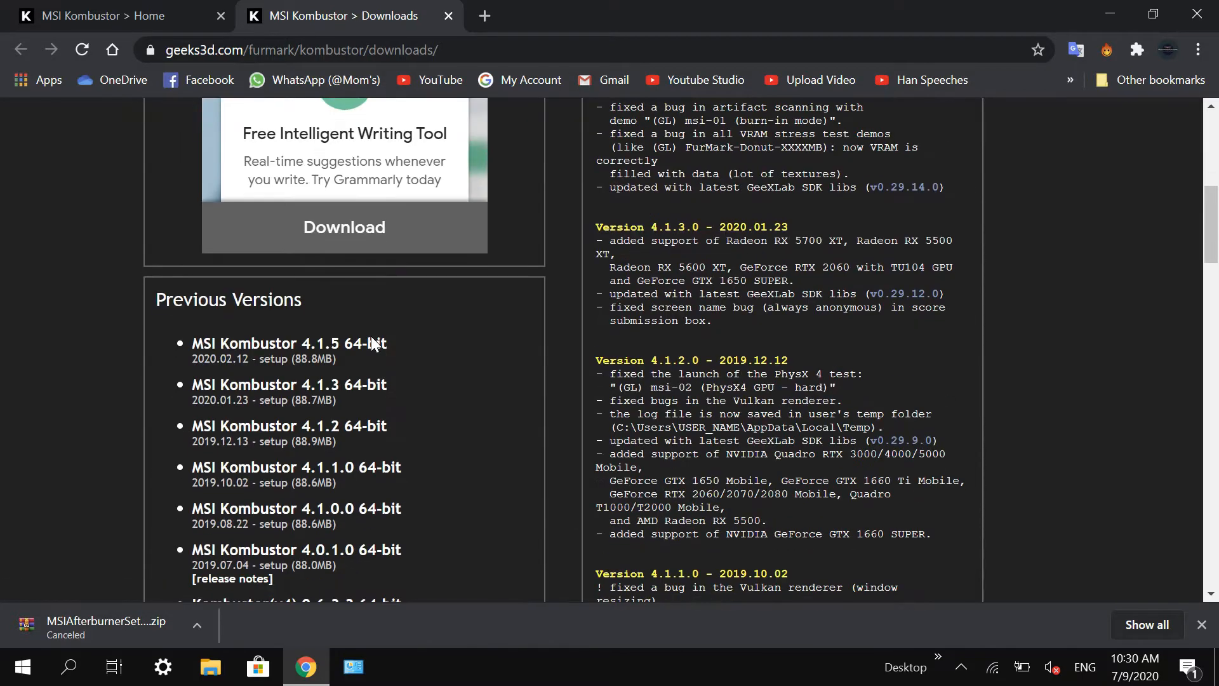
pyautogui.scroll(4, 319, 309)
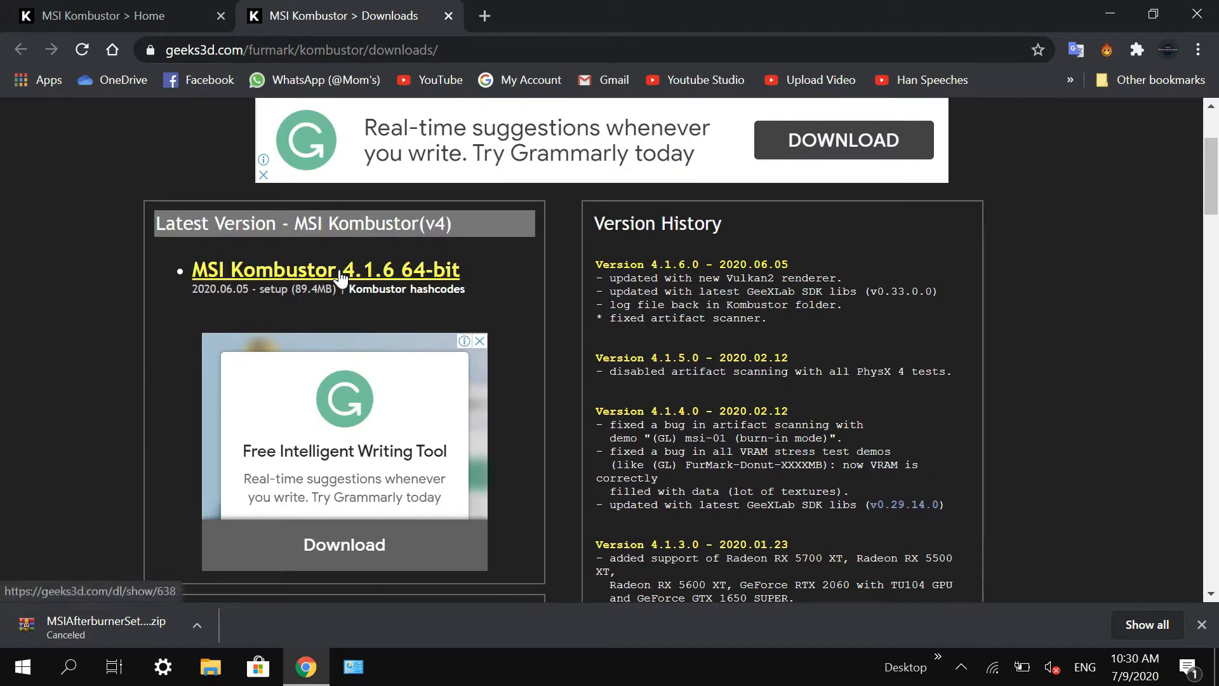
pyautogui.click(340, 271)
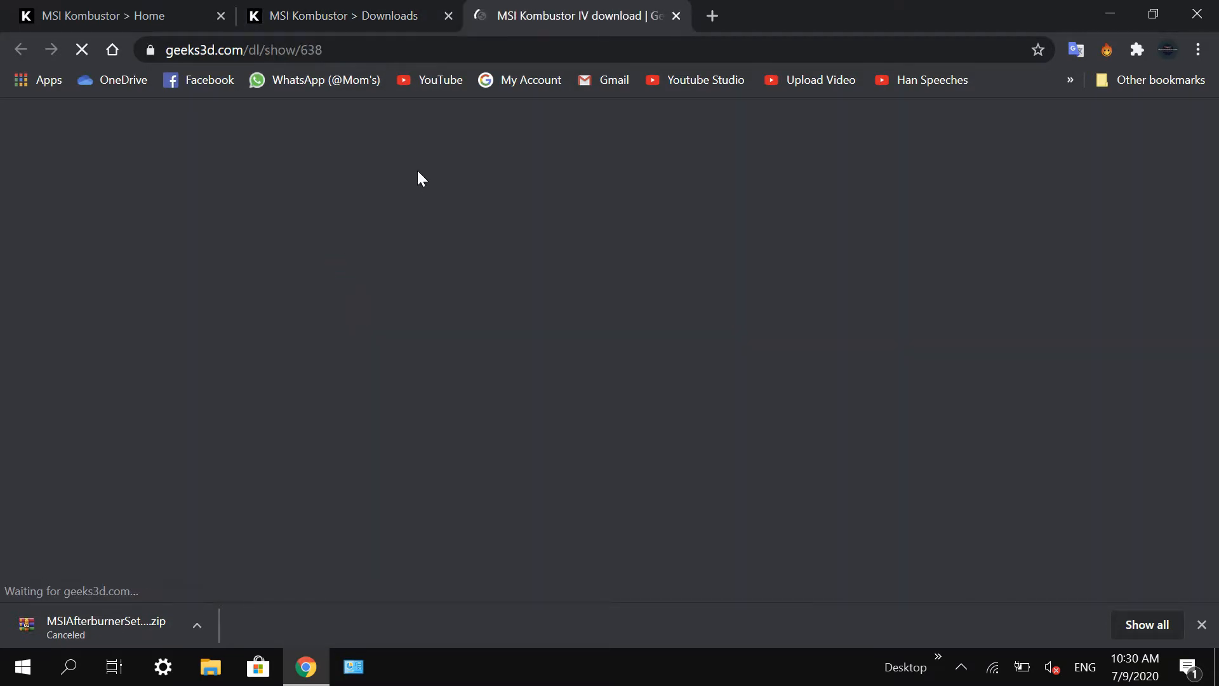
pyautogui.scroll(-2, 551, 338)
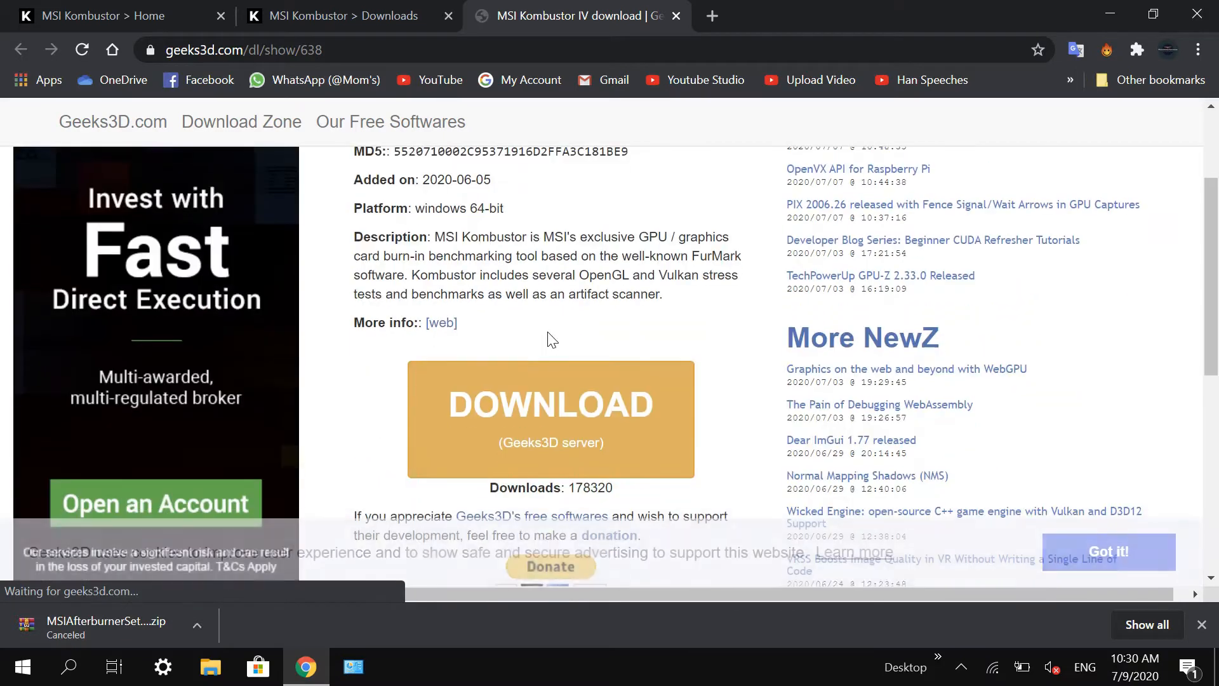
# Step: Close the MSI Kombustor 4.1.6 download page and review the previous versions on the Kombustor downloads page
pyautogui.click(676, 16)
pyautogui.scroll(-5, 422, 468)
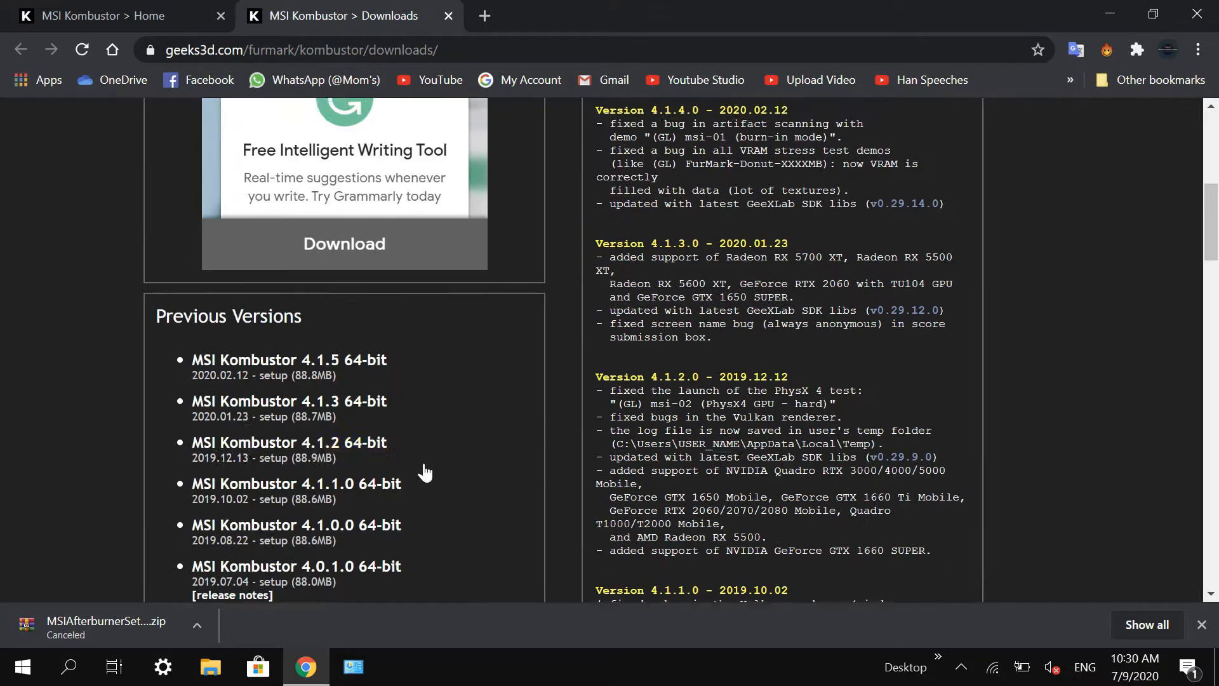
pyautogui.scroll(8, 279, 533)
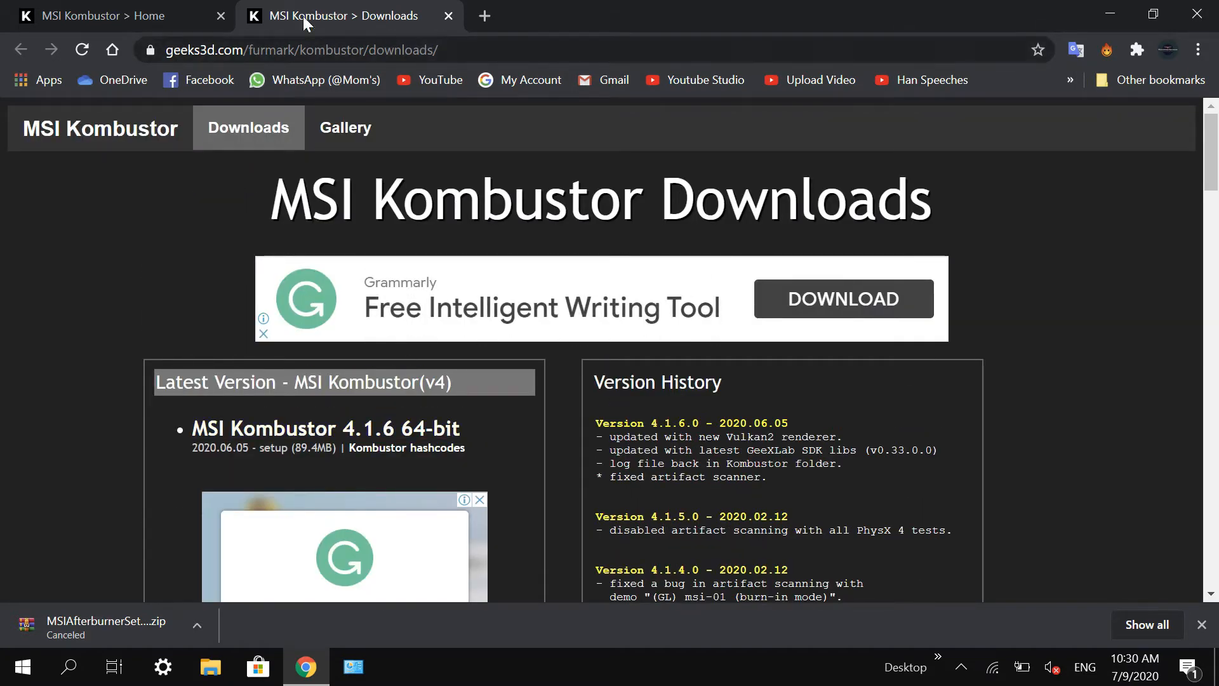
# Step: Search the web for "tech powerup gpu Z" in a new tab and open the TechPowerUp GPU-Z v2.33.0 download page
pyautogui.click(482, 17)
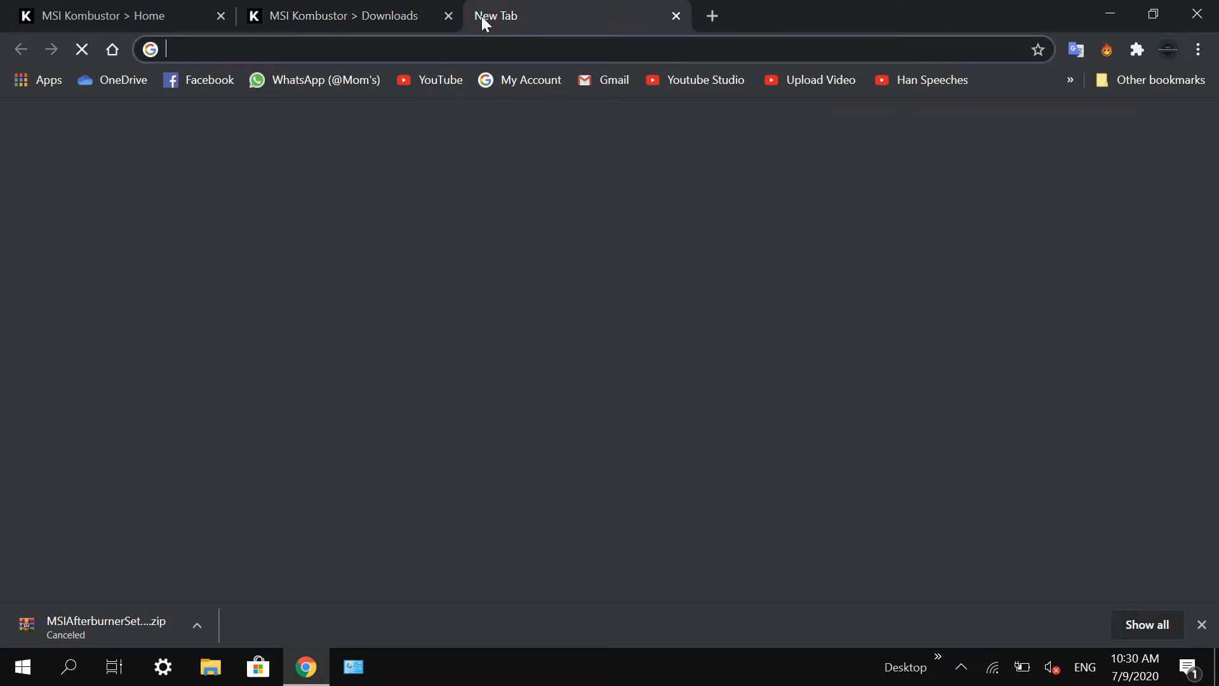
pyautogui.write('tex')
pyautogui.press('BackSpace')
pyautogui.write('ch')
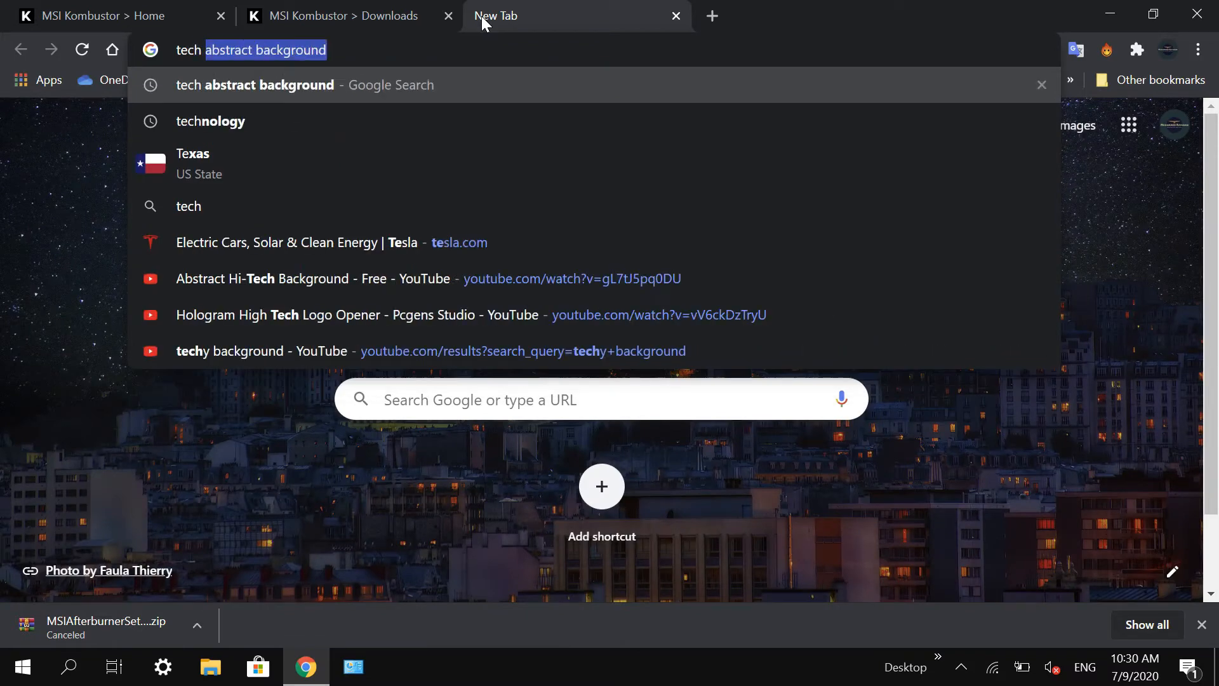
pyautogui.write(' powerup ')
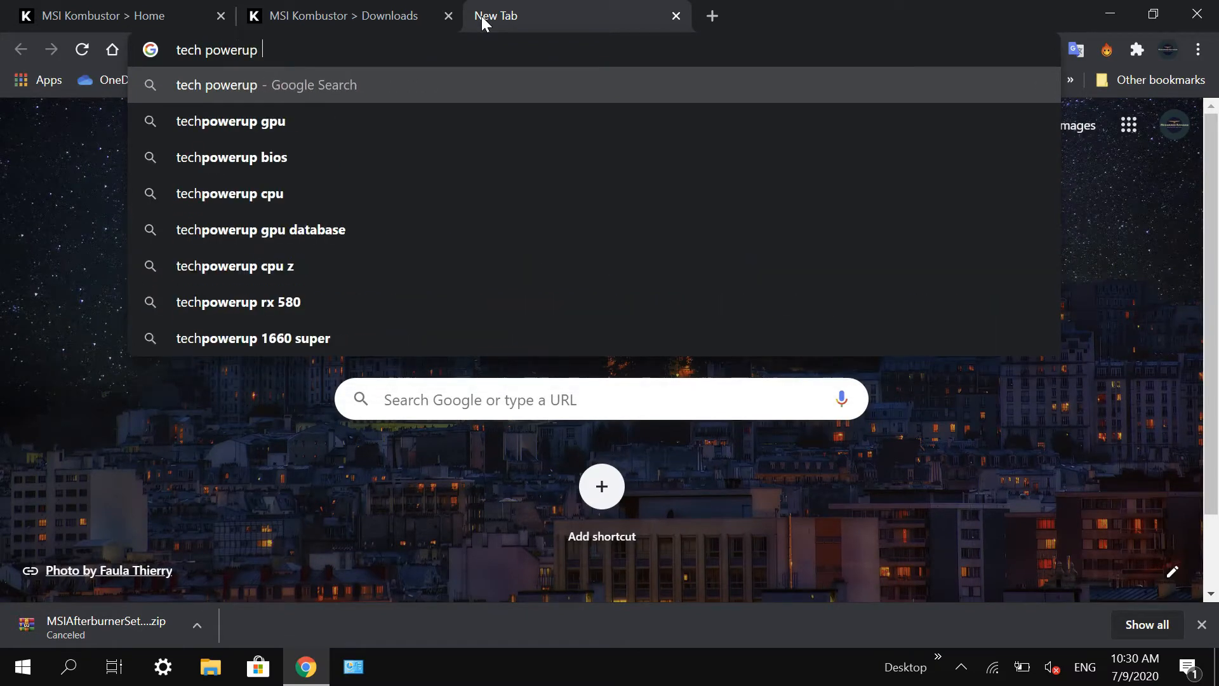
pyautogui.write('gpu ZX')
pyautogui.press('BackSpace')
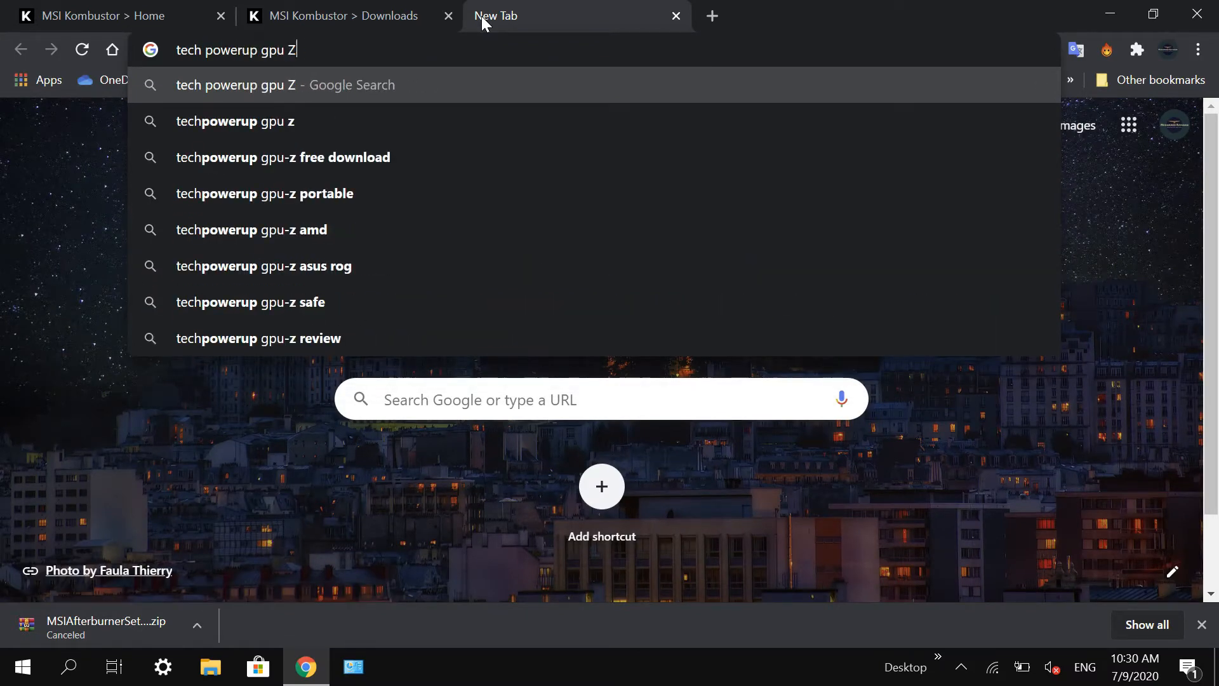
pyautogui.press('Return')
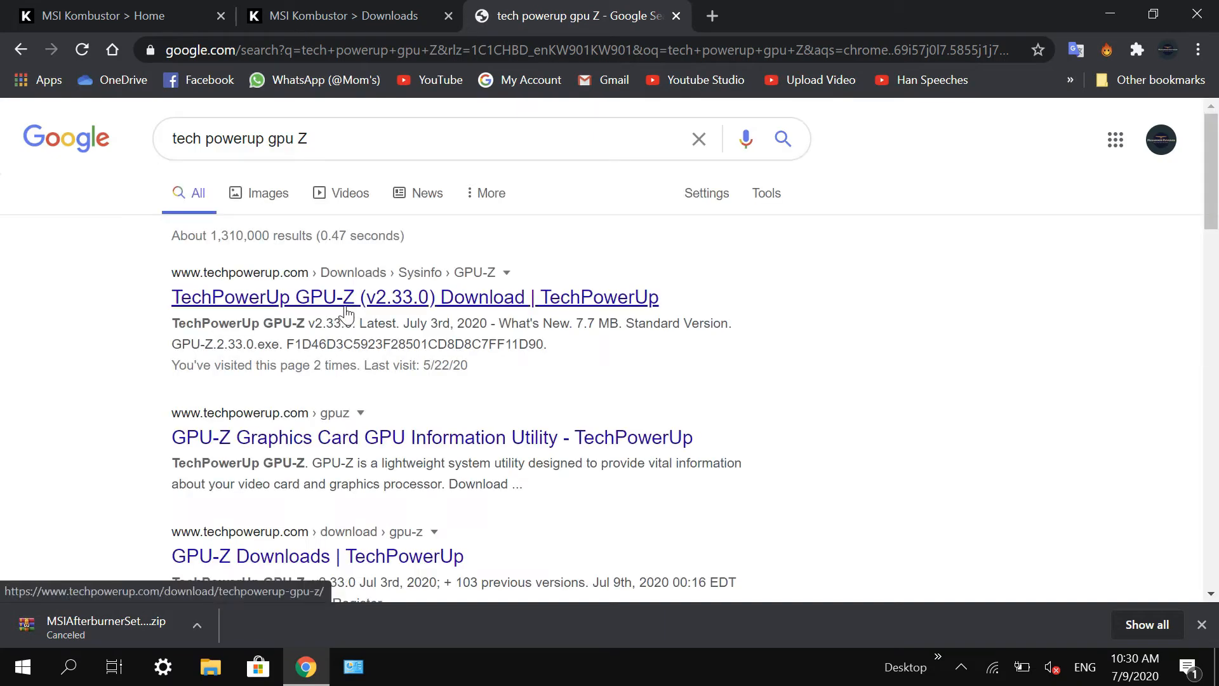
pyautogui.click(335, 311)
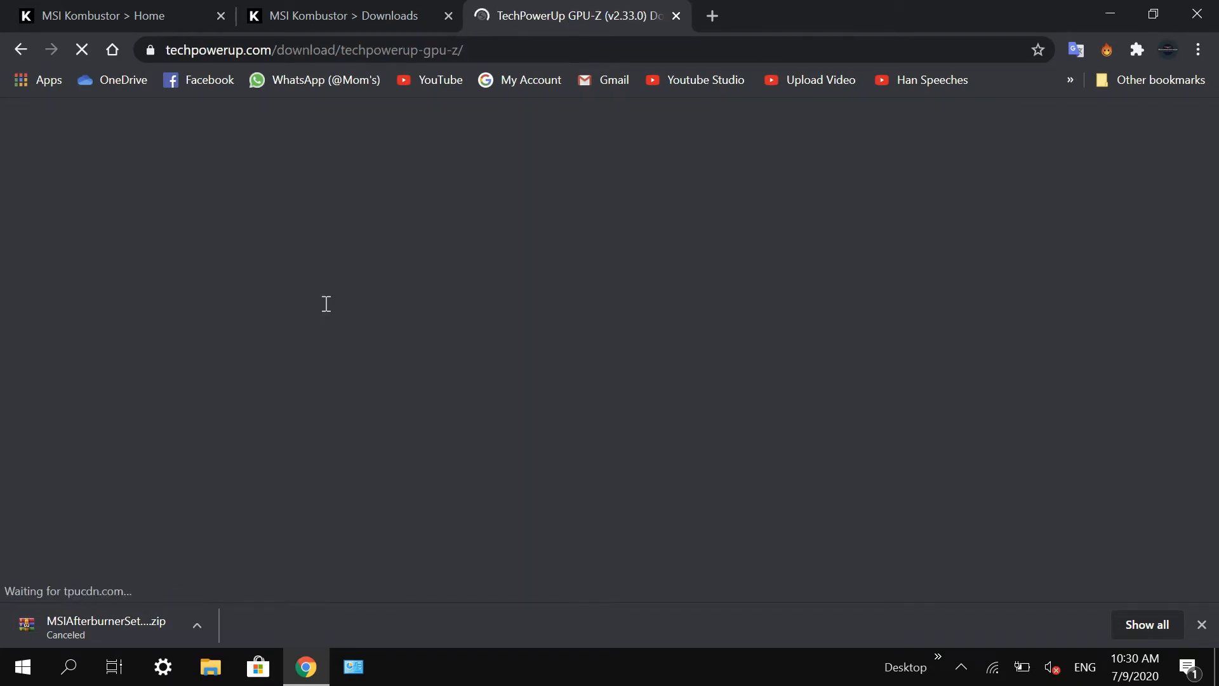
# Step: Examine the available GPU-Z v2.33.0 downloads and the details on the TechPowerUp page
pyautogui.scroll(-3, 326, 303)
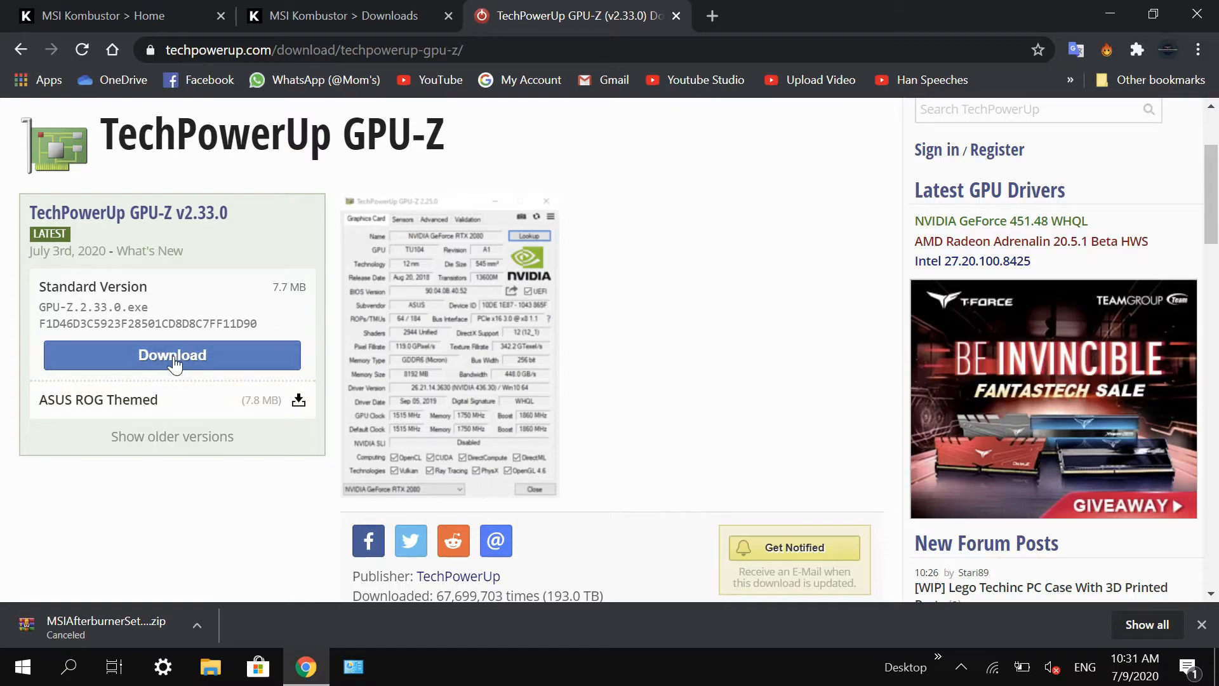
pyautogui.scroll(-5, 175, 355)
pyautogui.scroll(7, 179, 373)
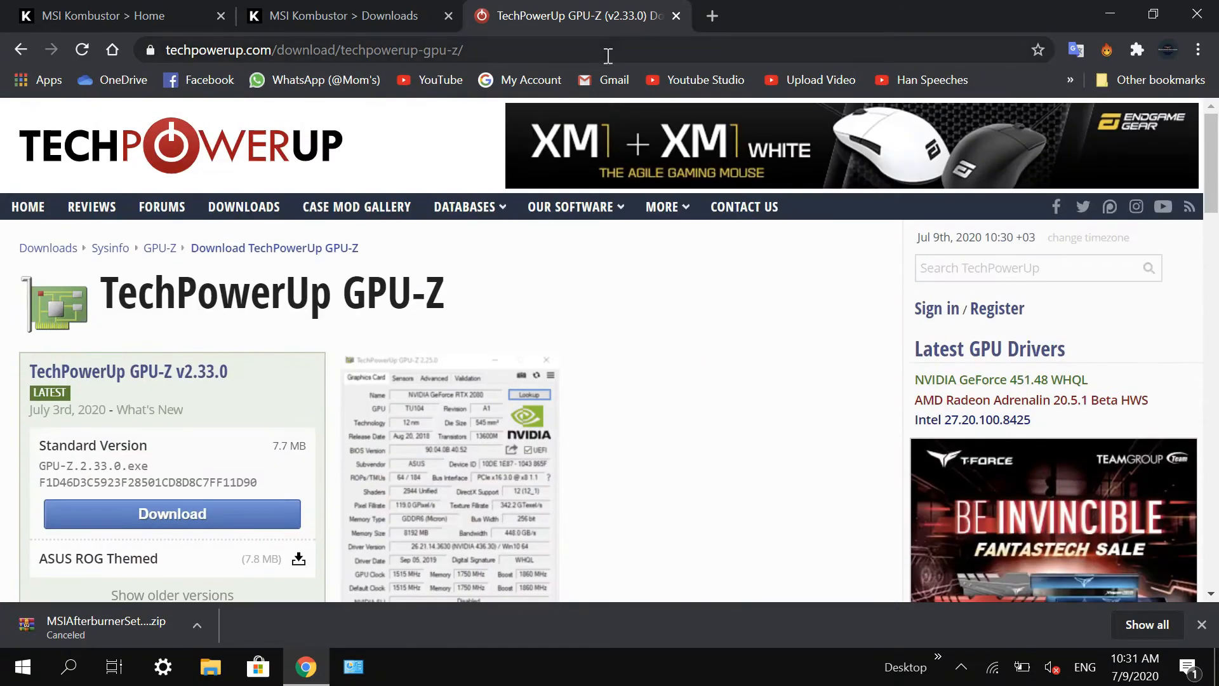
# Step: Close the GPU-Z page and both MSI Kombustor pages to exit the browser
pyautogui.click(675, 16)
pyautogui.click(448, 15)
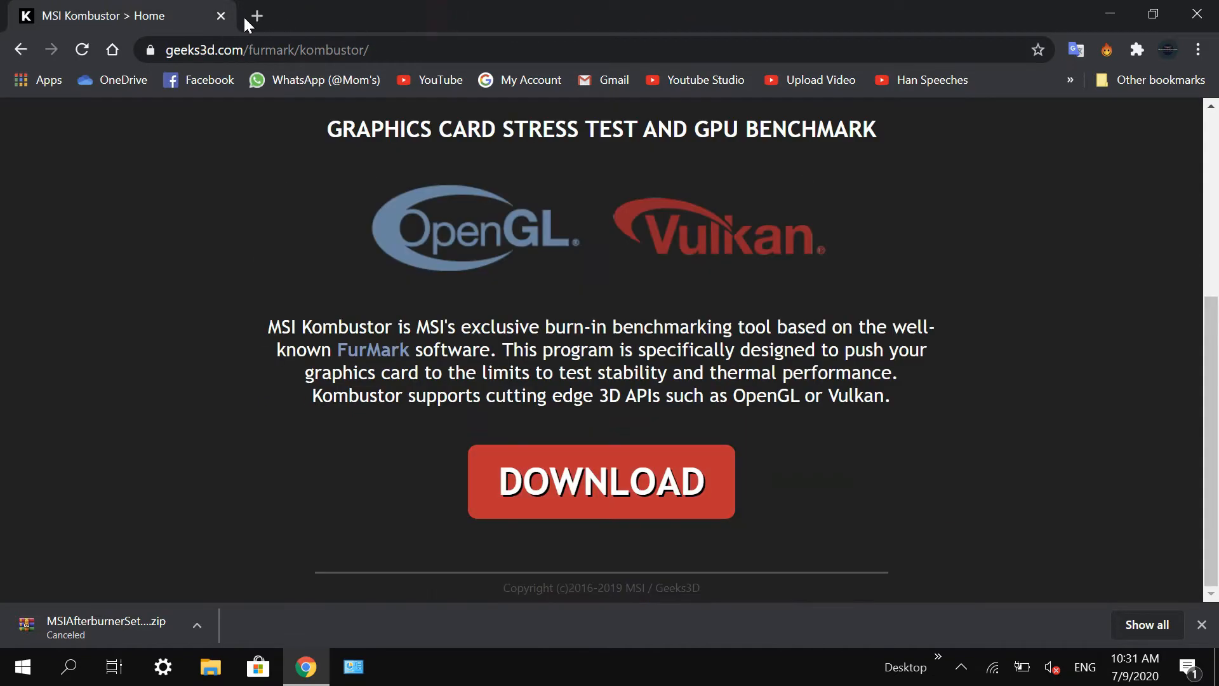
pyautogui.click(221, 16)
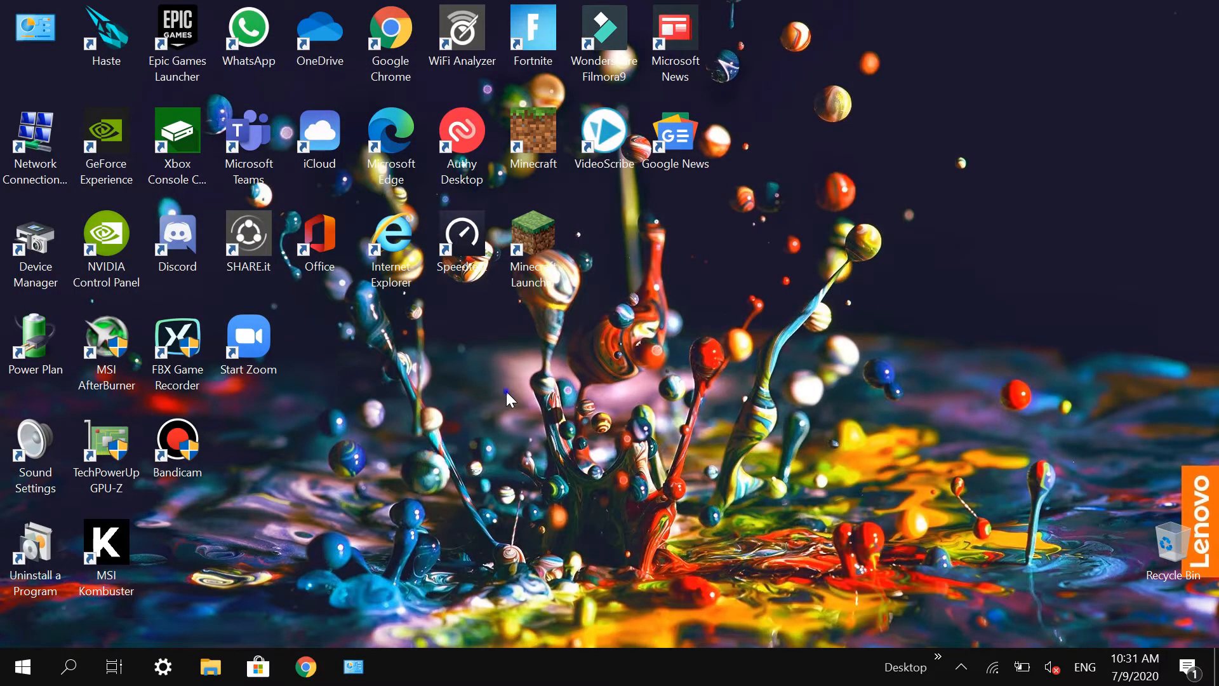
# Step: Check the desktop options for the NVIDIA Control Panel entry and launch GeForce Experience from its desktop shortcut
pyautogui.rightClick(506, 399)
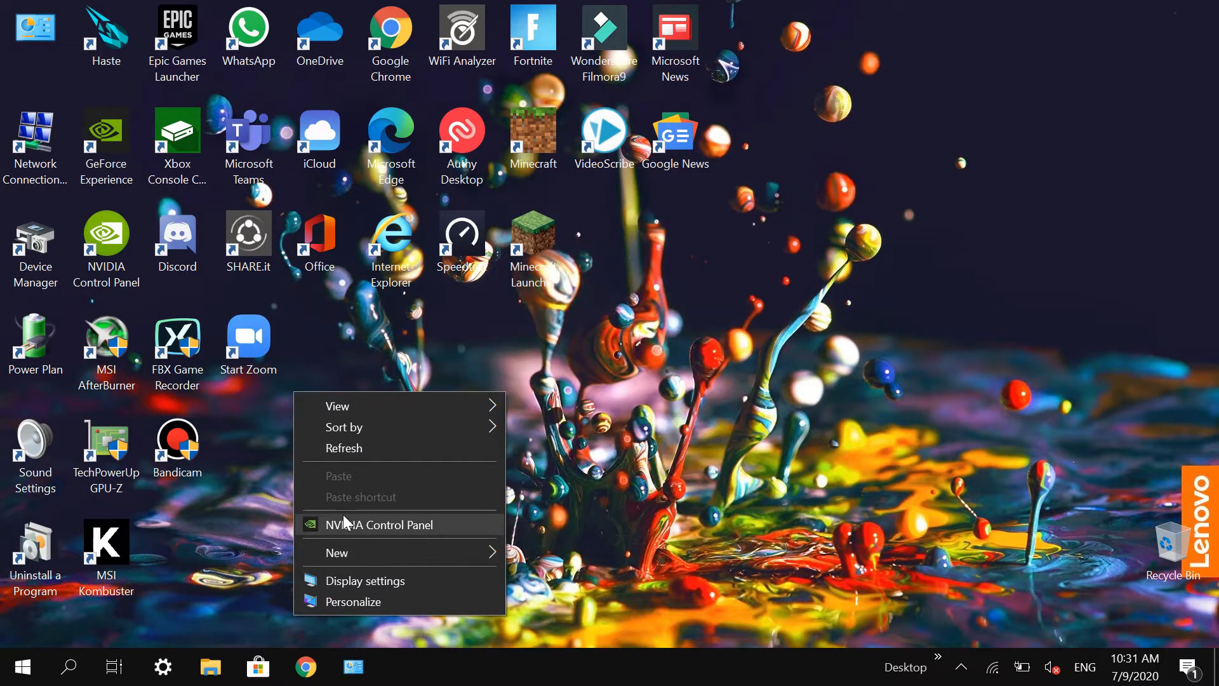
pyautogui.click(662, 367)
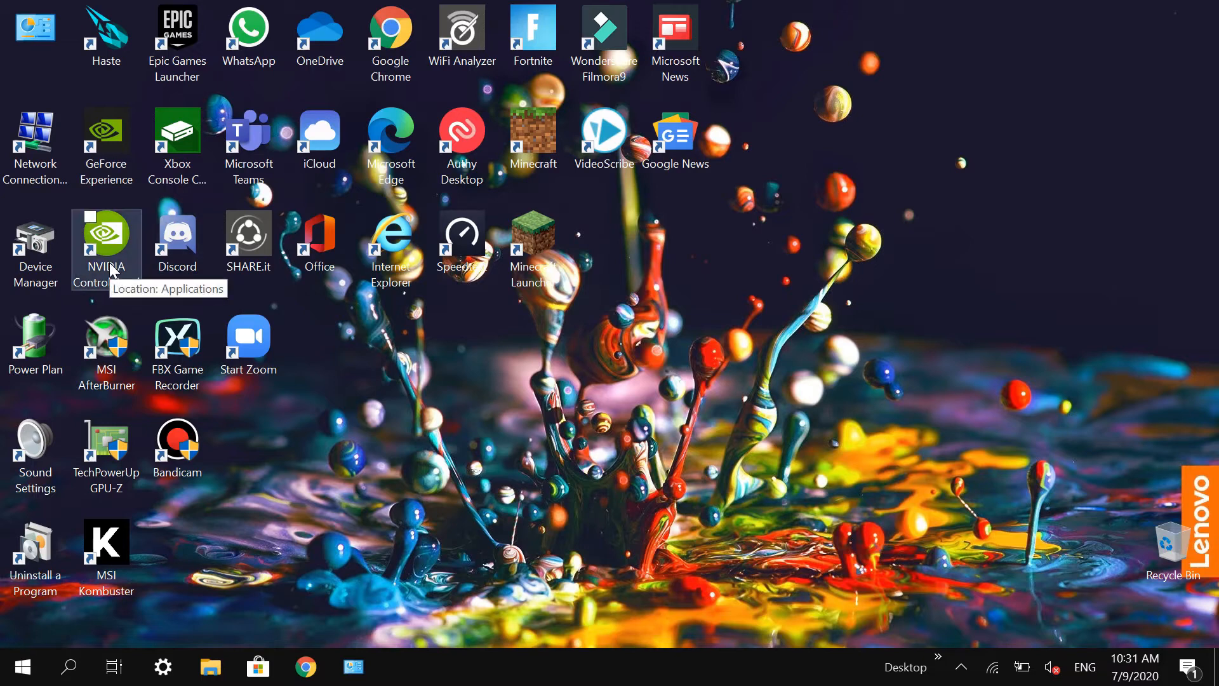
pyautogui.doubleClick(108, 163)
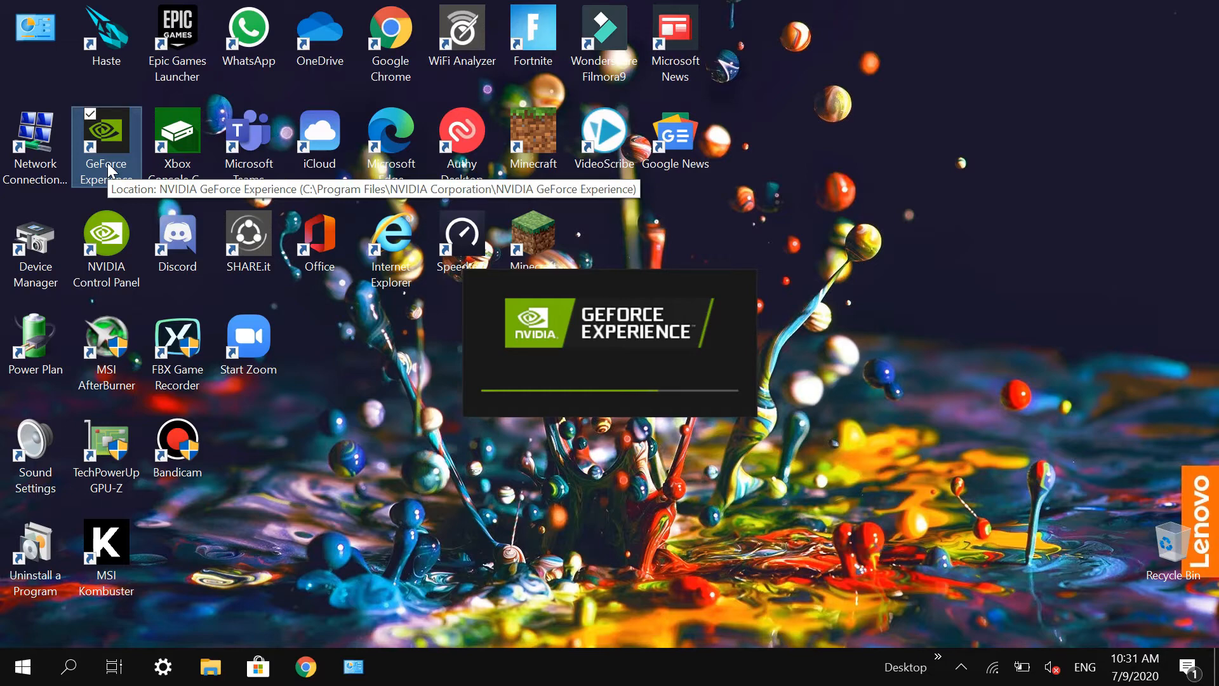
# Step: Search Windows for Device Manager and open it from the desktop shortcut
pyautogui.click(4, 679)
pyautogui.click(4, 680)
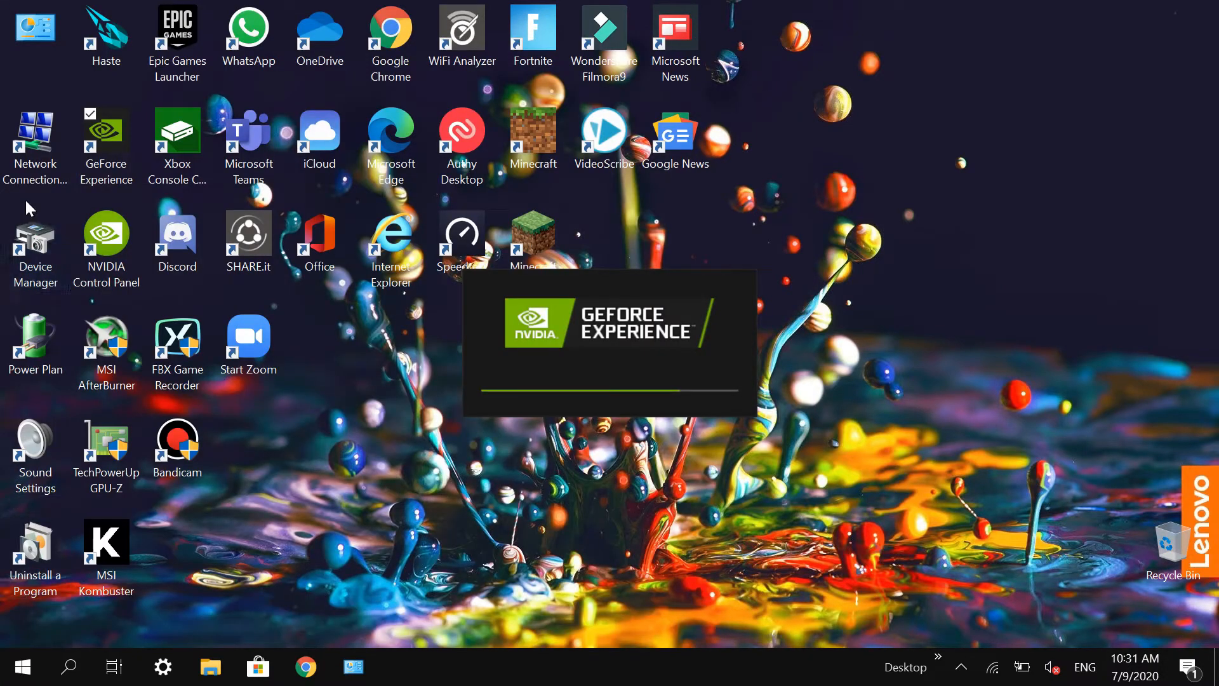
pyautogui.press('super')
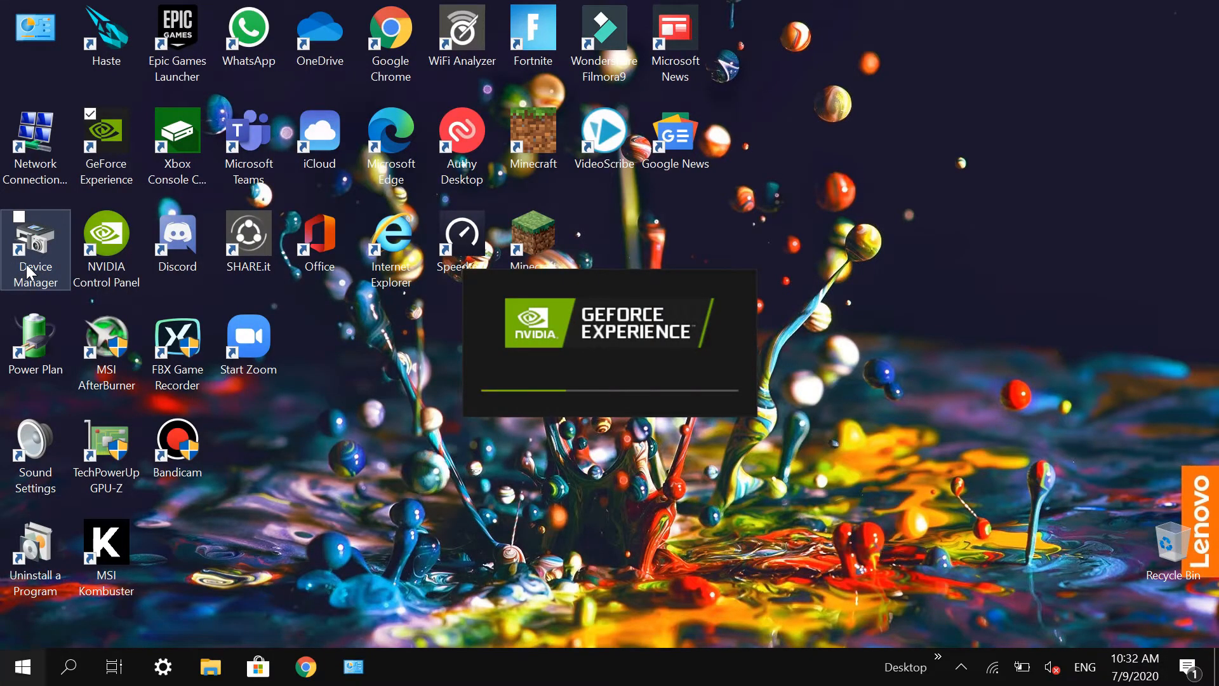
pyautogui.write('devi')
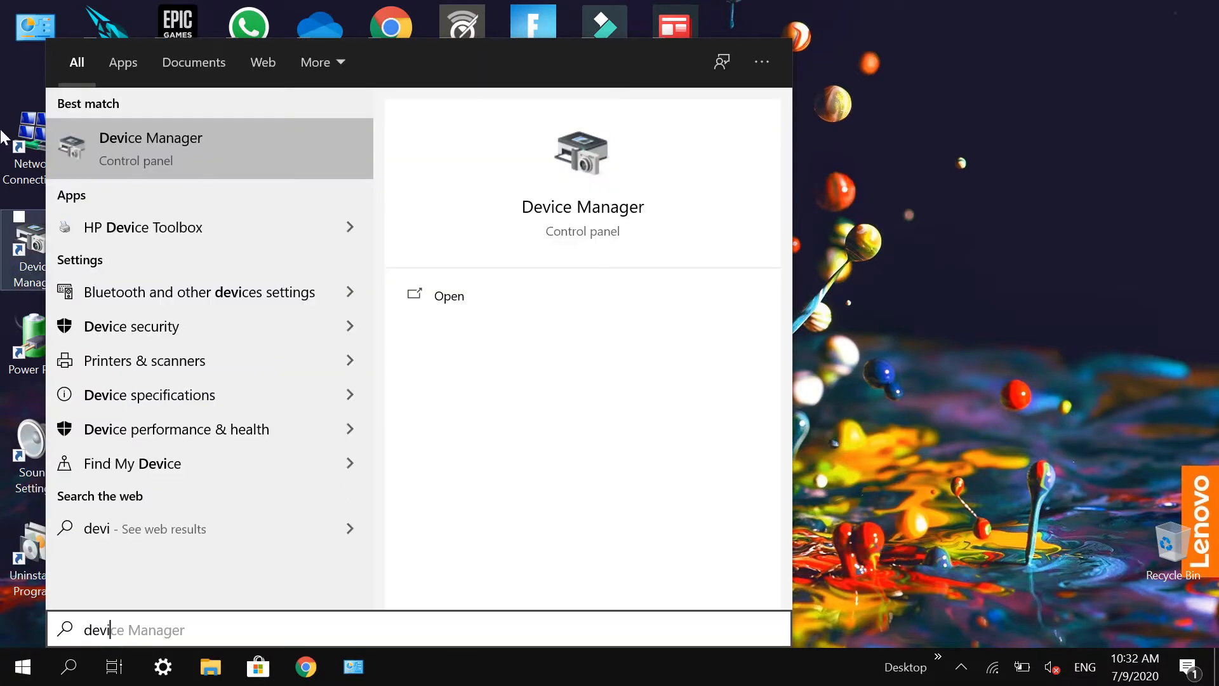
pyautogui.click(55, 256)
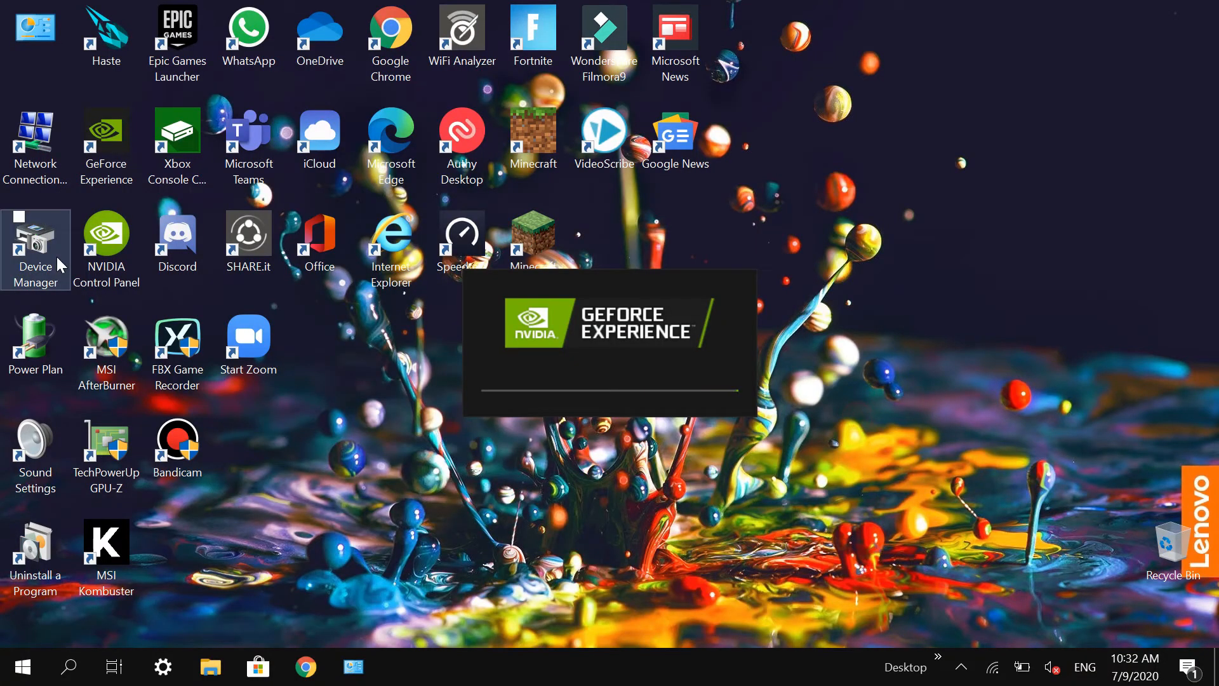
pyautogui.click(56, 257)
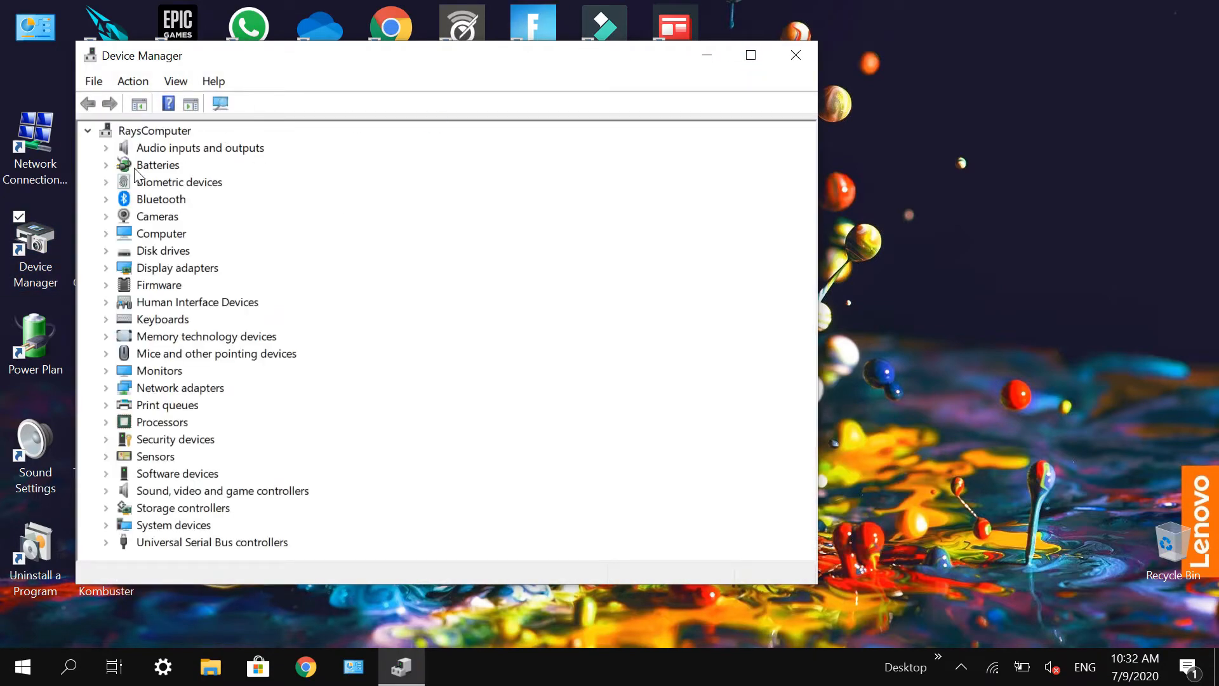
pyautogui.click(136, 82)
pyautogui.click(168, 82)
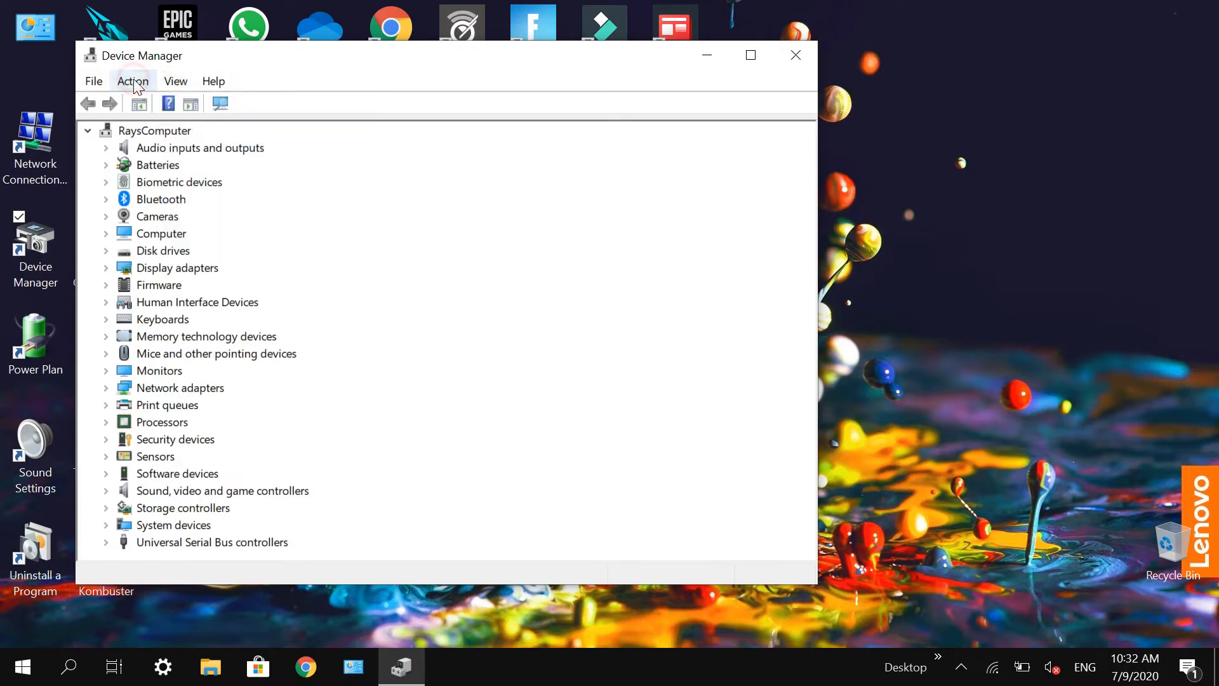
pyautogui.click(135, 82)
pyautogui.click(214, 82)
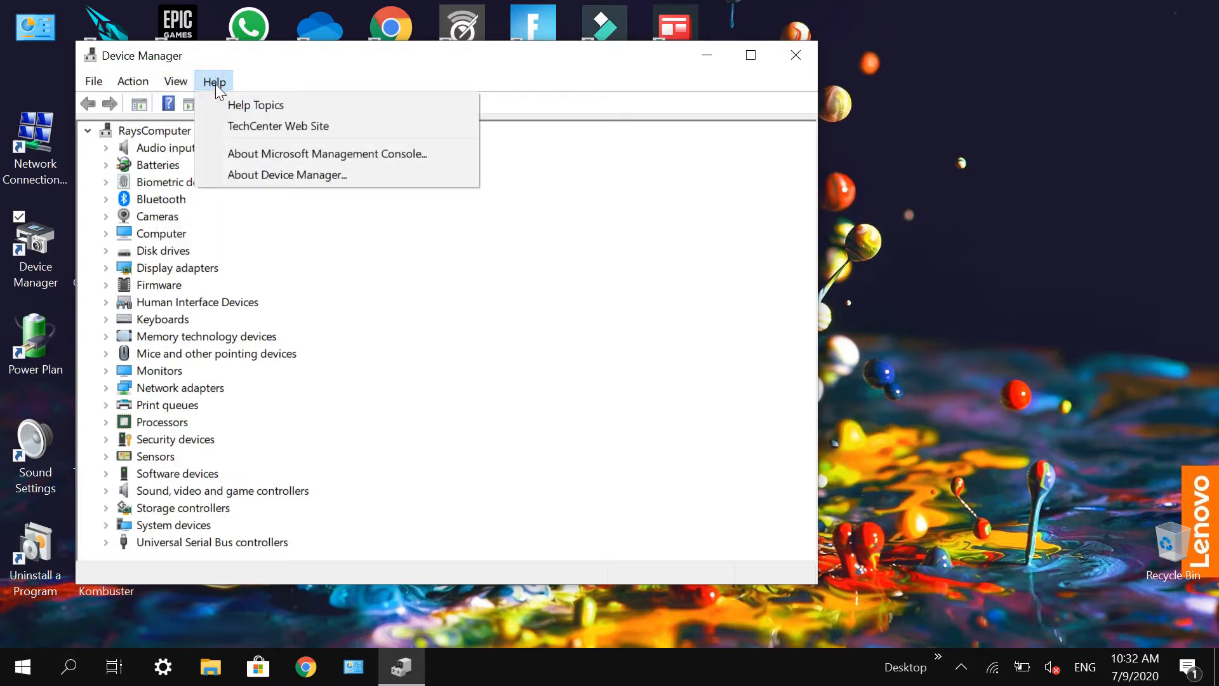
pyautogui.click(92, 82)
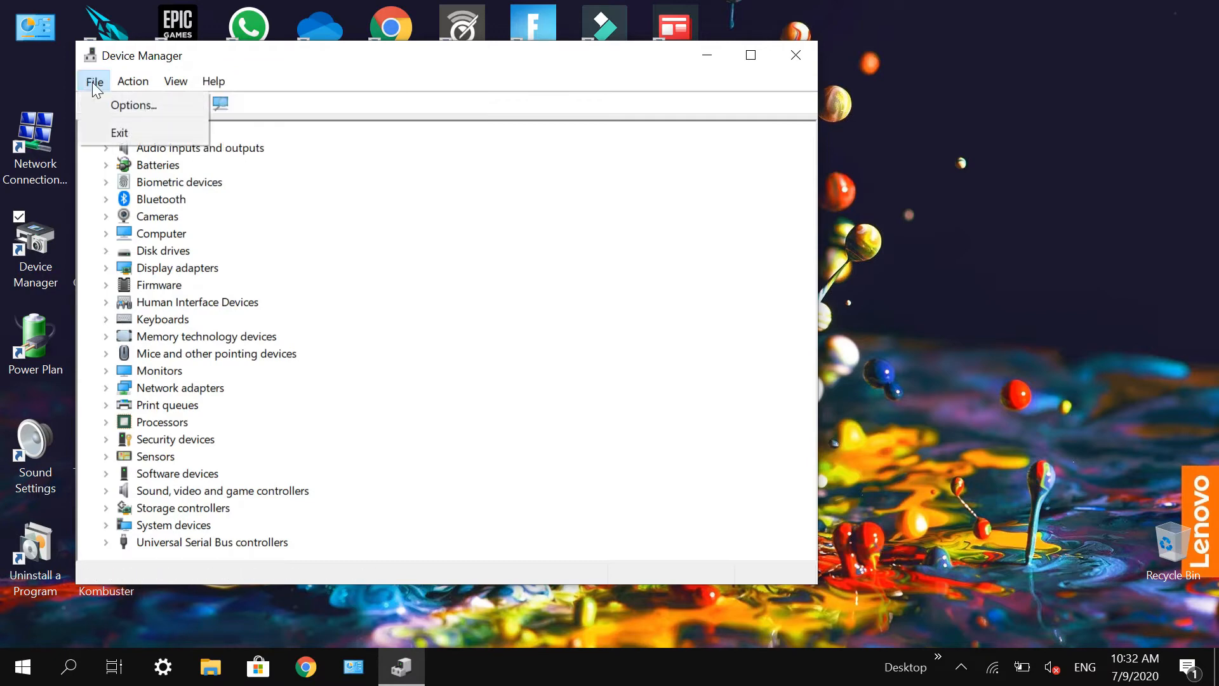
pyautogui.click(136, 83)
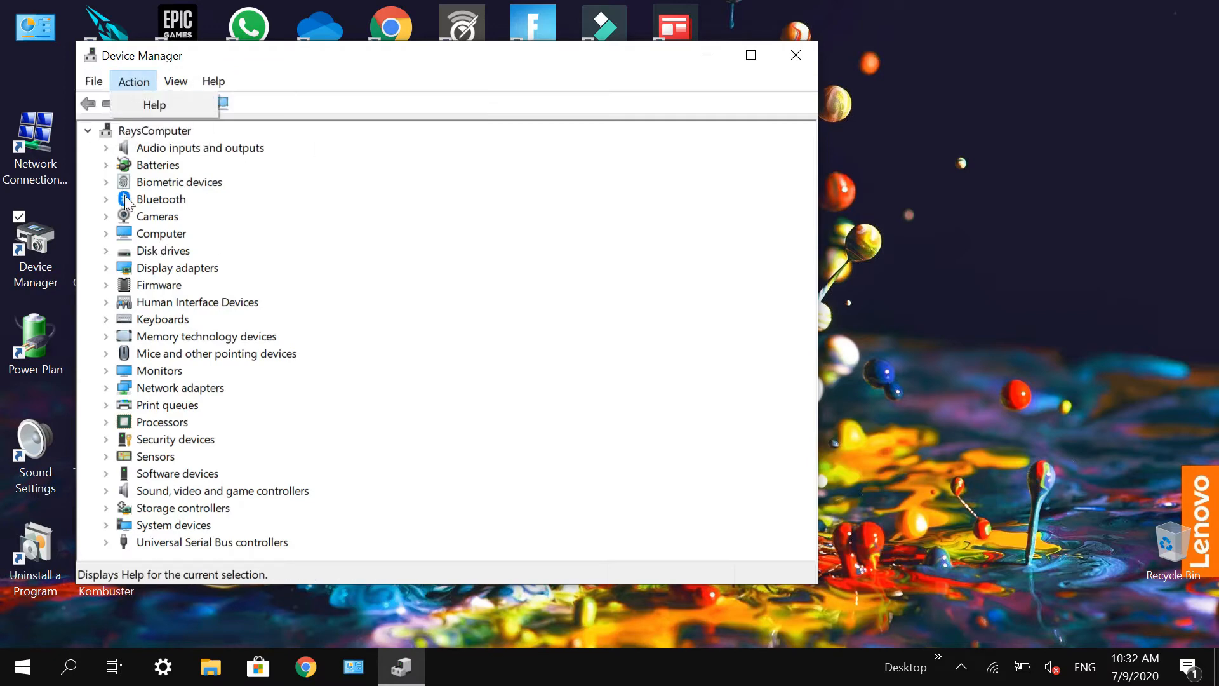
# Step: Expand the display adapters to identify the installed integrated and NVIDIA graphics cards, and close Device Manager
pyautogui.click(106, 268)
pyautogui.click(107, 268)
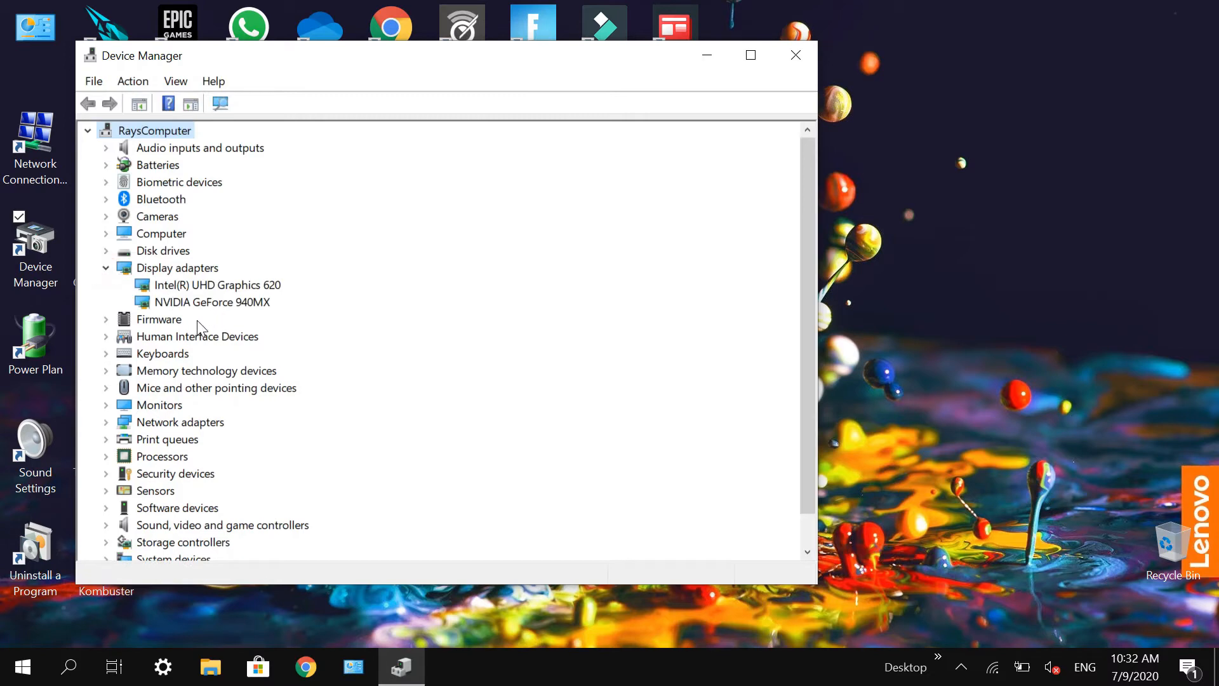
pyautogui.click(216, 302)
pyautogui.click(231, 285)
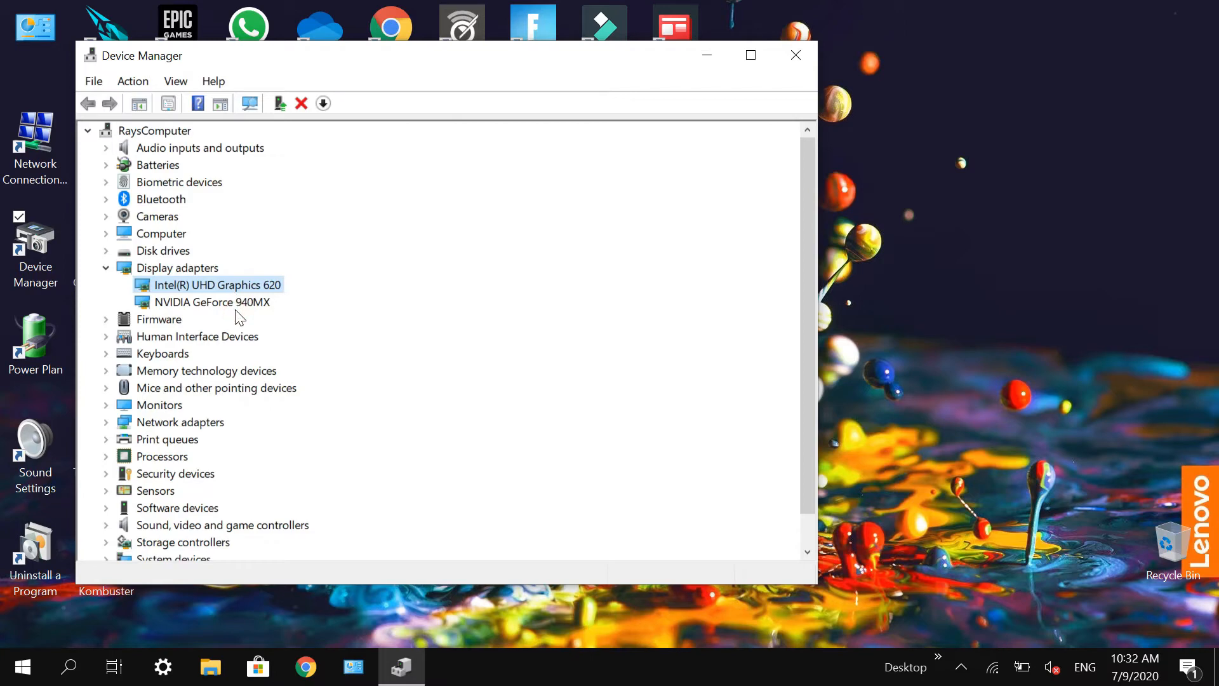
pyautogui.click(234, 303)
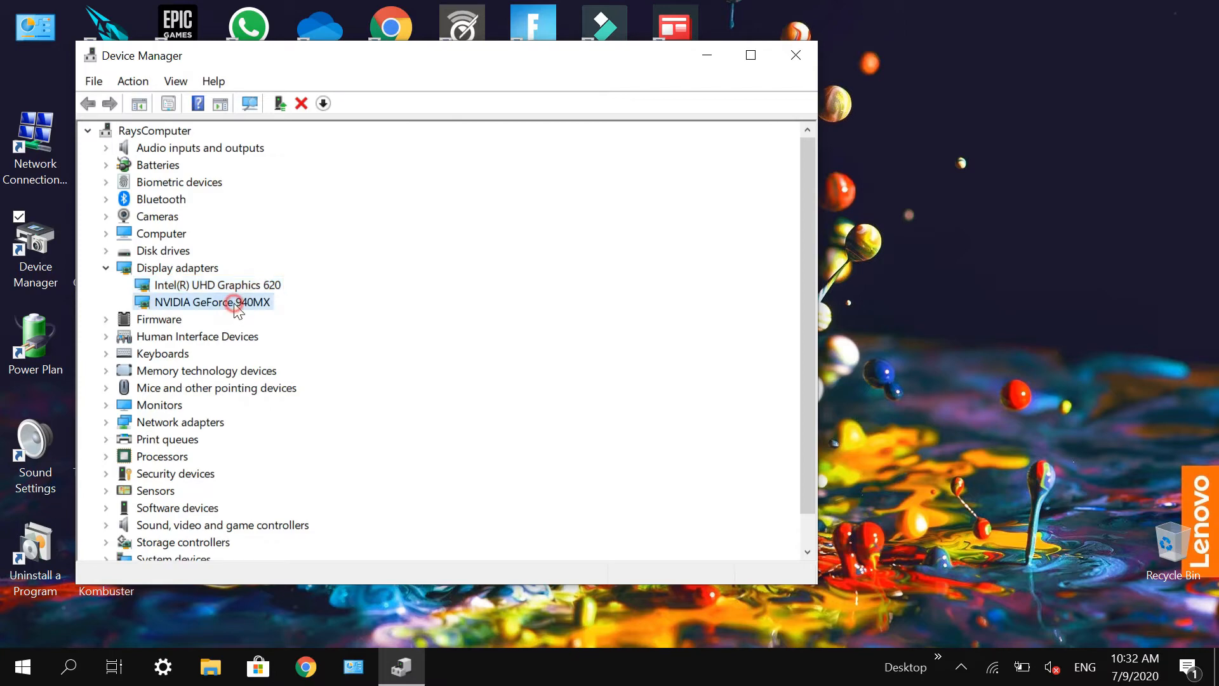
pyautogui.click(790, 52)
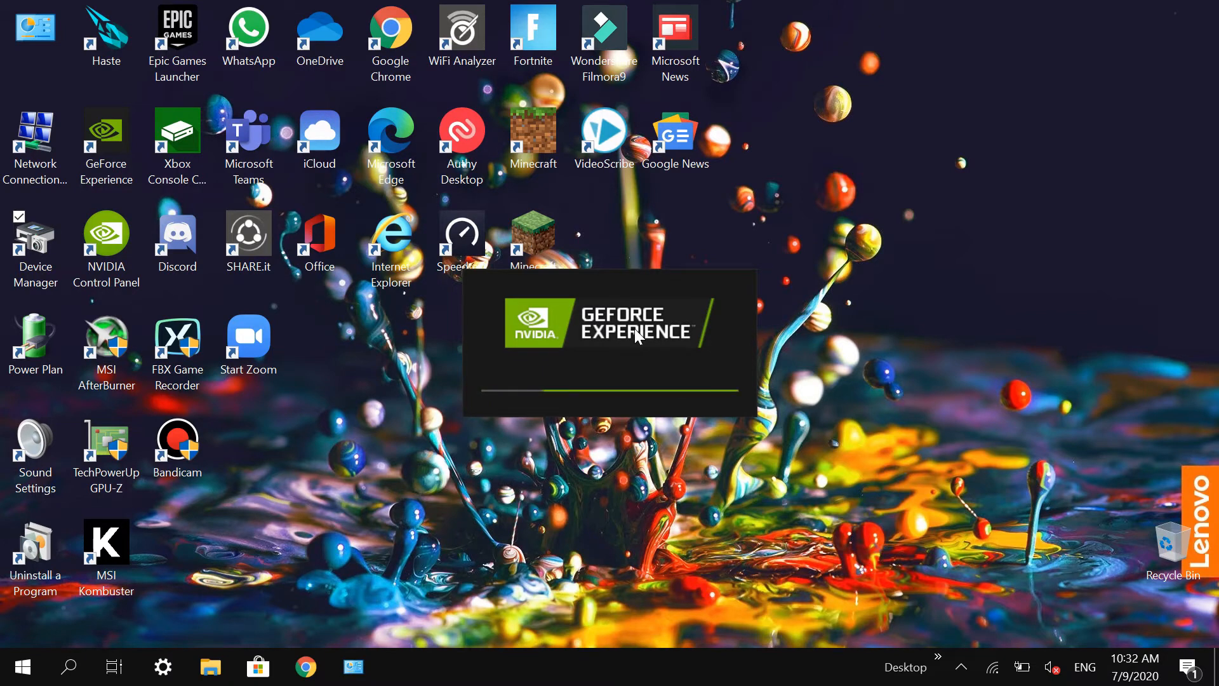
# Step: Launch TechPowerUp GPU-Z and examine the graphics card's default GPU, memory and boost clocks
pyautogui.doubleClick(90, 464)
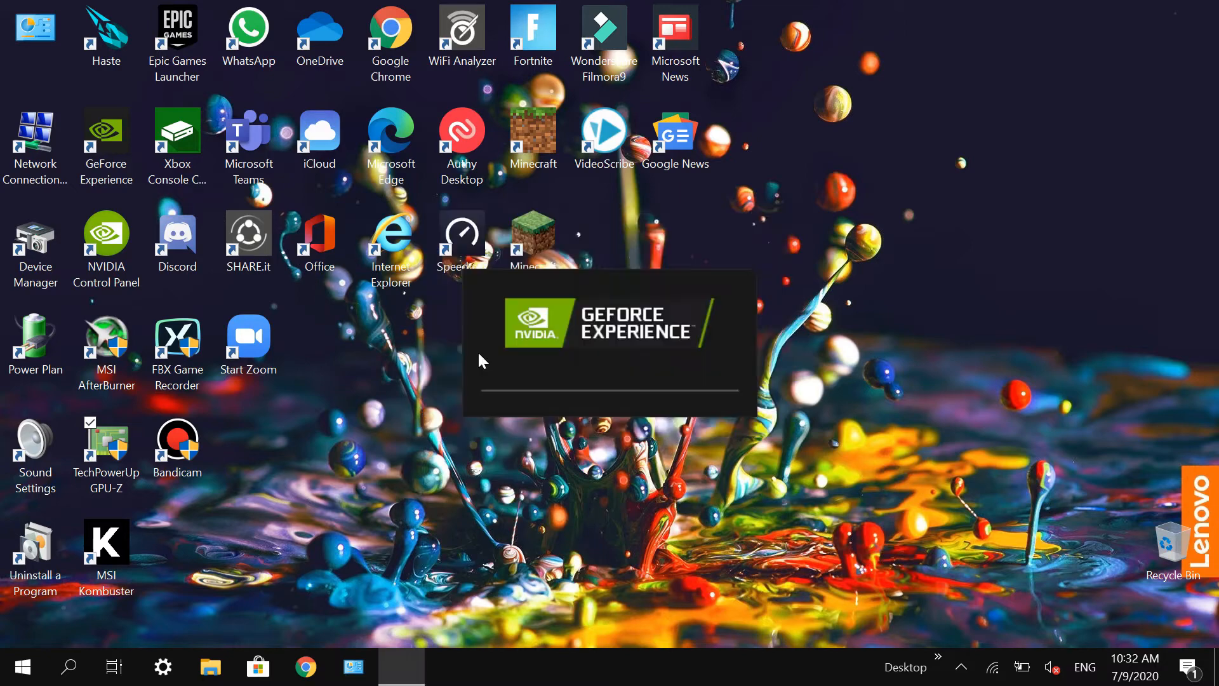
pyautogui.moveTo(716, 59); pyautogui.dragTo(809, 72)
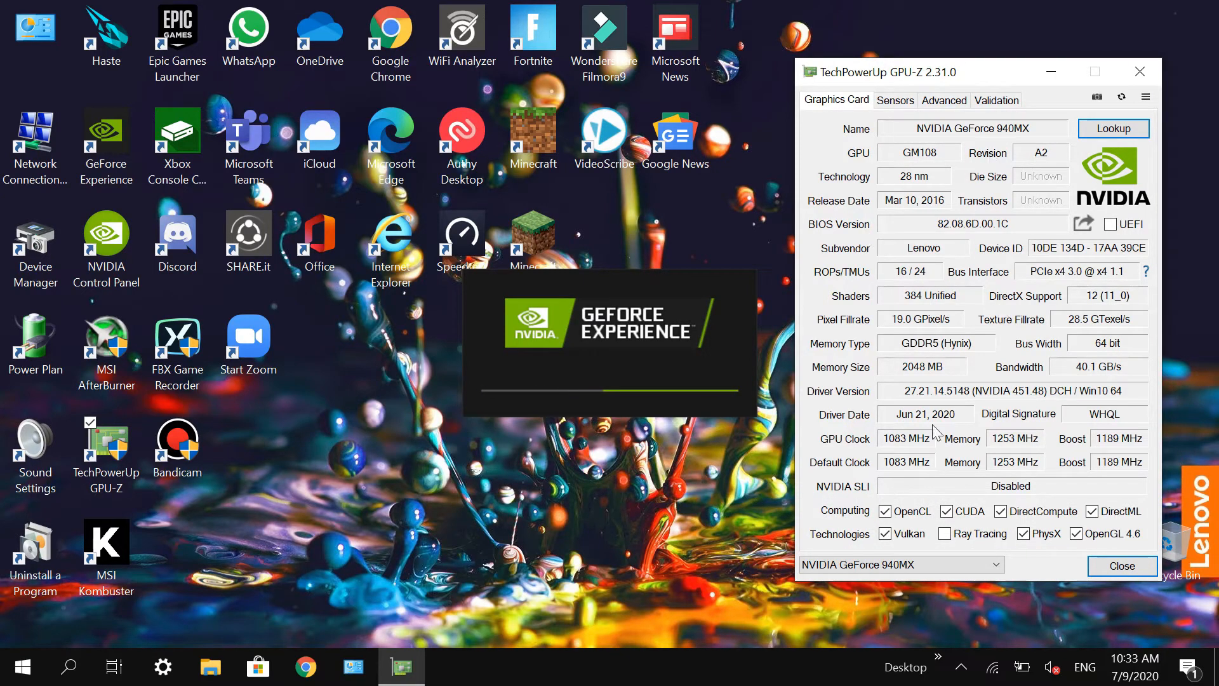
pyautogui.click(885, 534)
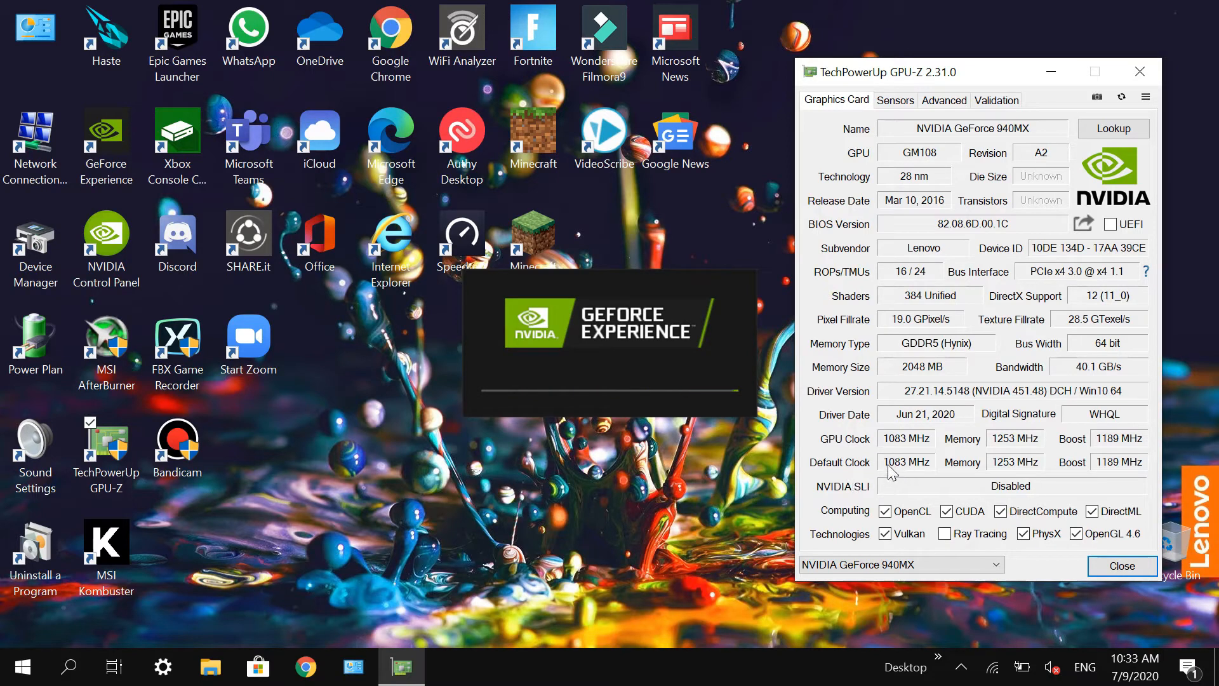
pyautogui.moveTo(908, 470)
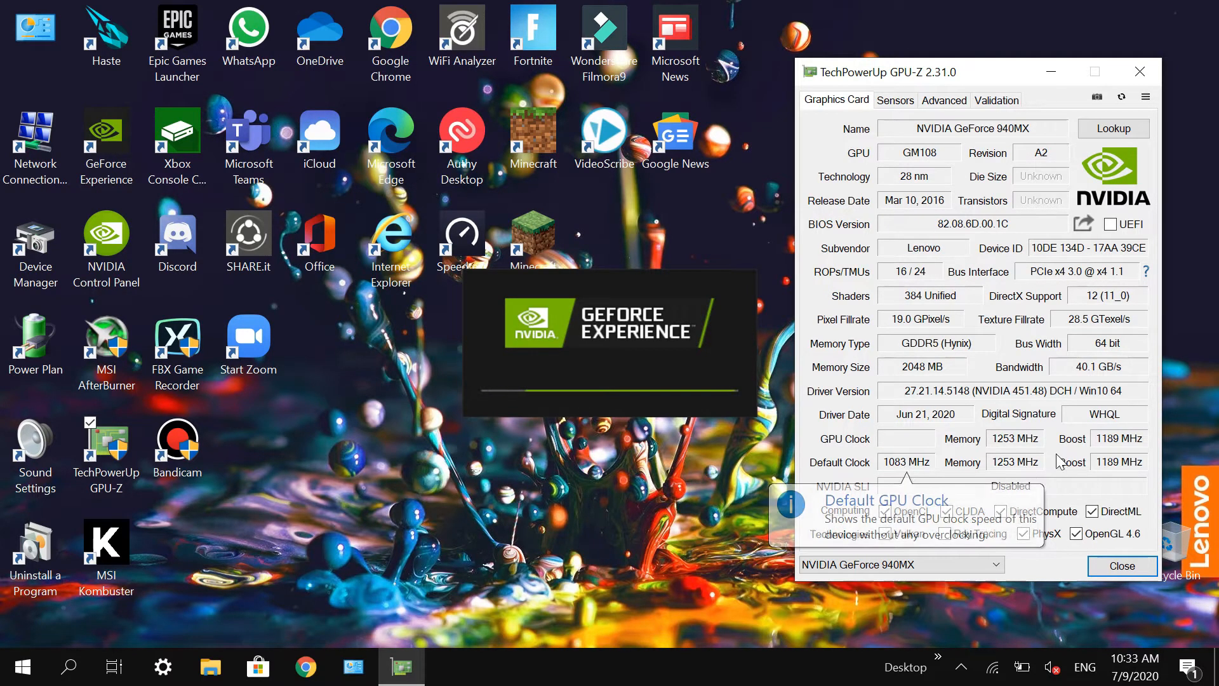
pyautogui.moveTo(1010, 472)
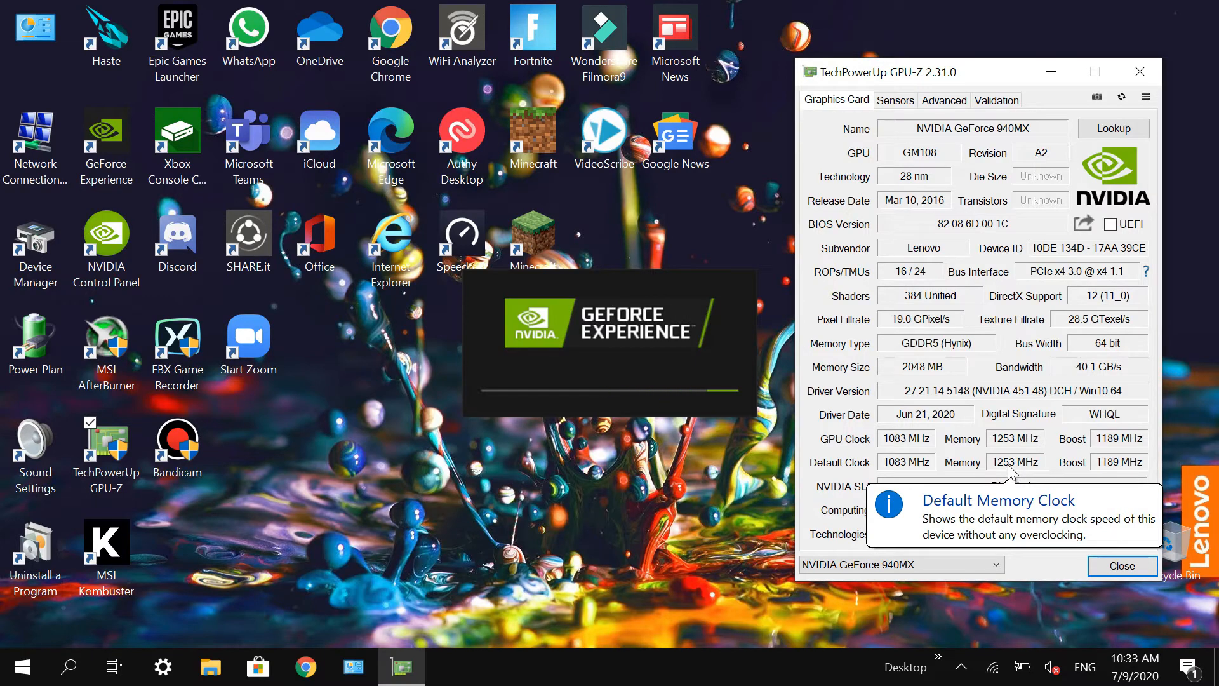
pyautogui.moveTo(1118, 471)
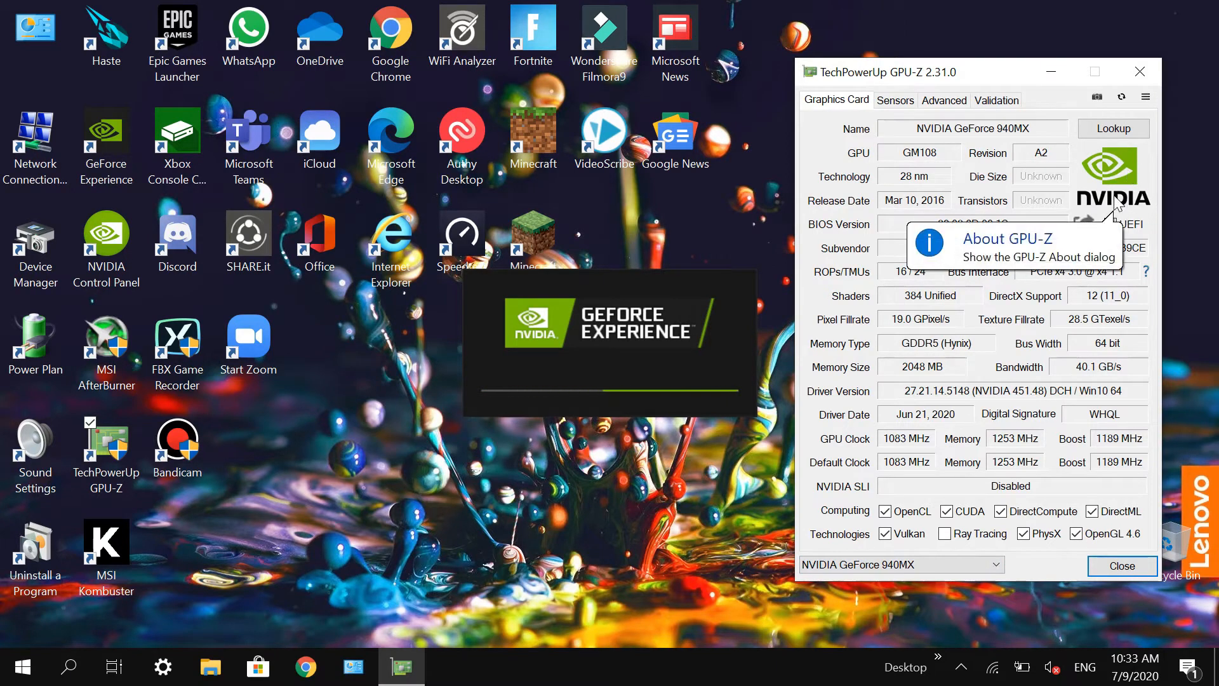
# Step: Check which graphics cards GPU-Z can report on and choose NVIDIA GeForce 940MX
pyautogui.click(946, 564)
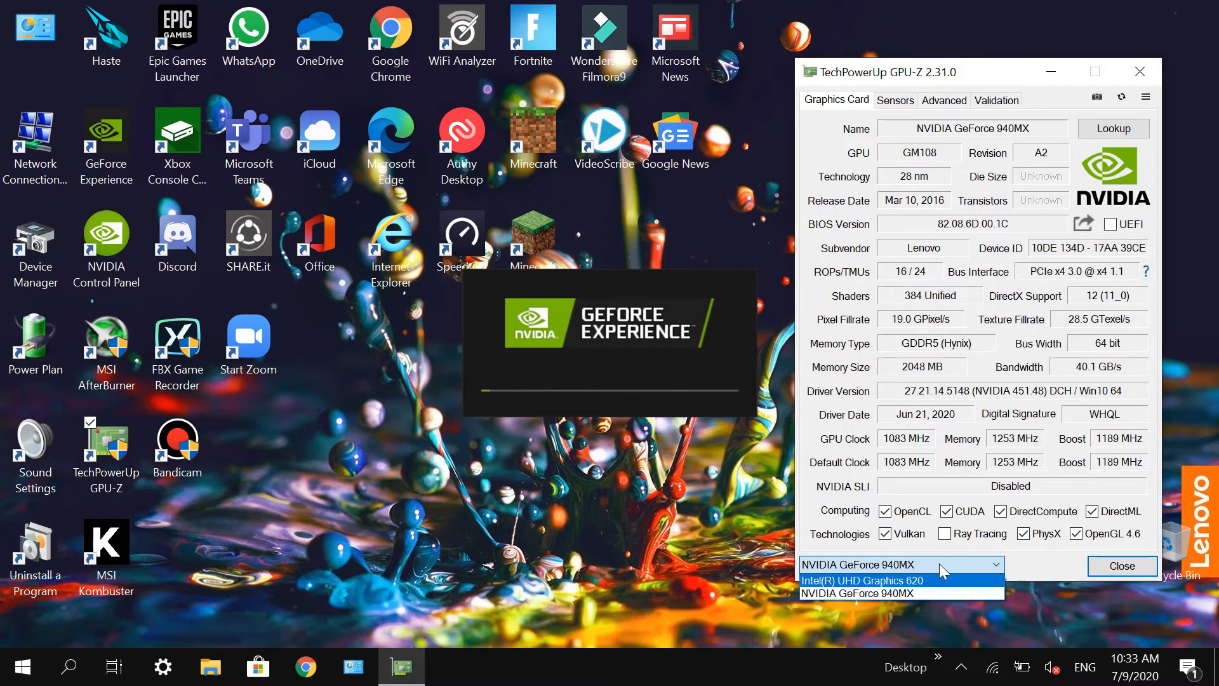
pyautogui.click(931, 593)
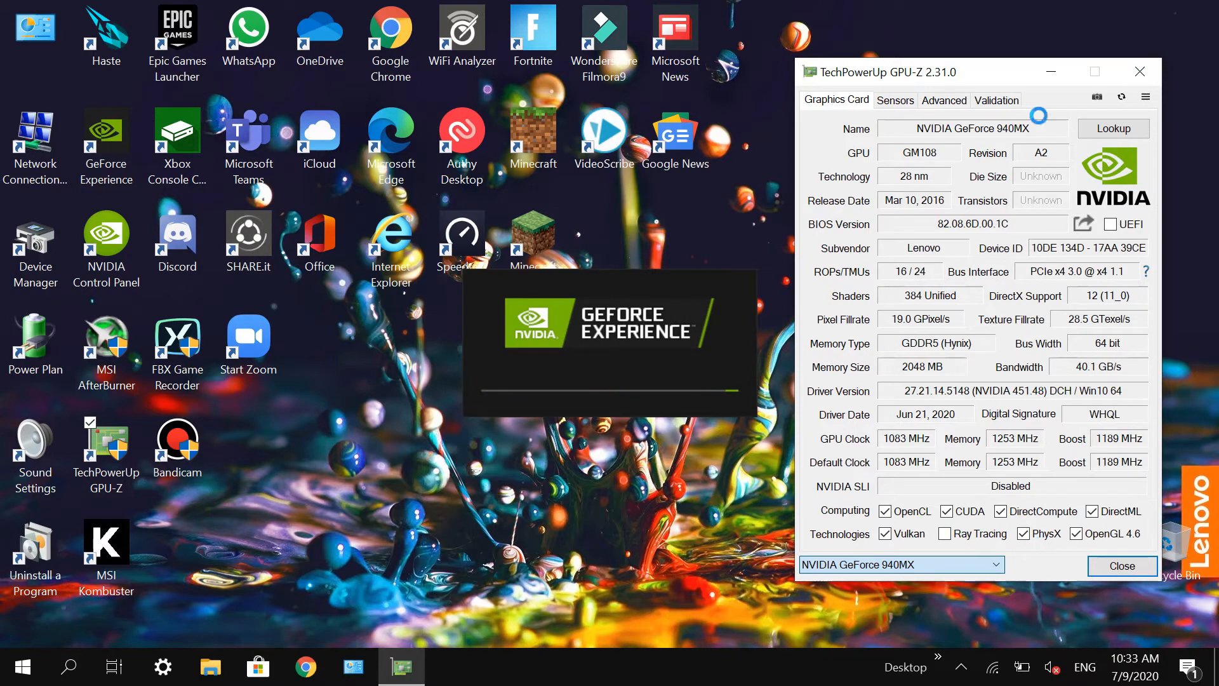
pyautogui.click(398, 418)
pyautogui.moveTo(445, 459); pyautogui.dragTo(16, 25)
pyautogui.click(354, 467)
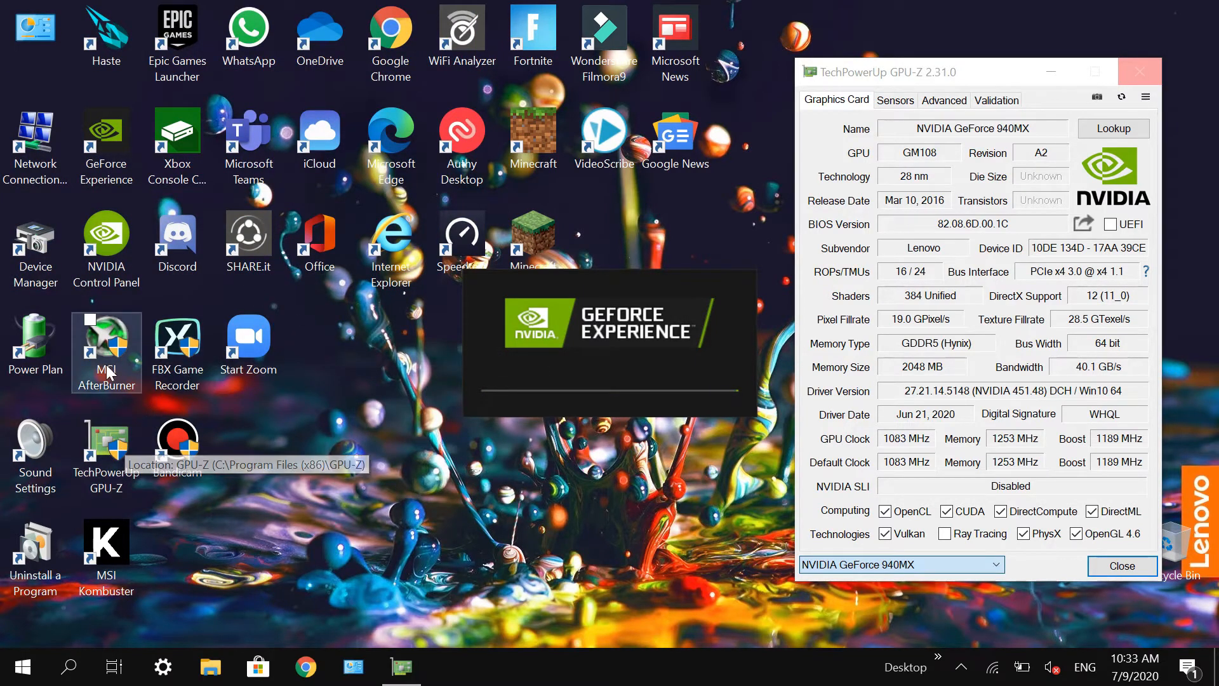
# Step: Launch MSI Afterburner from its desktop shortcut, close GPU-Z and move Afterburner to the middle of the desktop
pyautogui.doubleClick(107, 371)
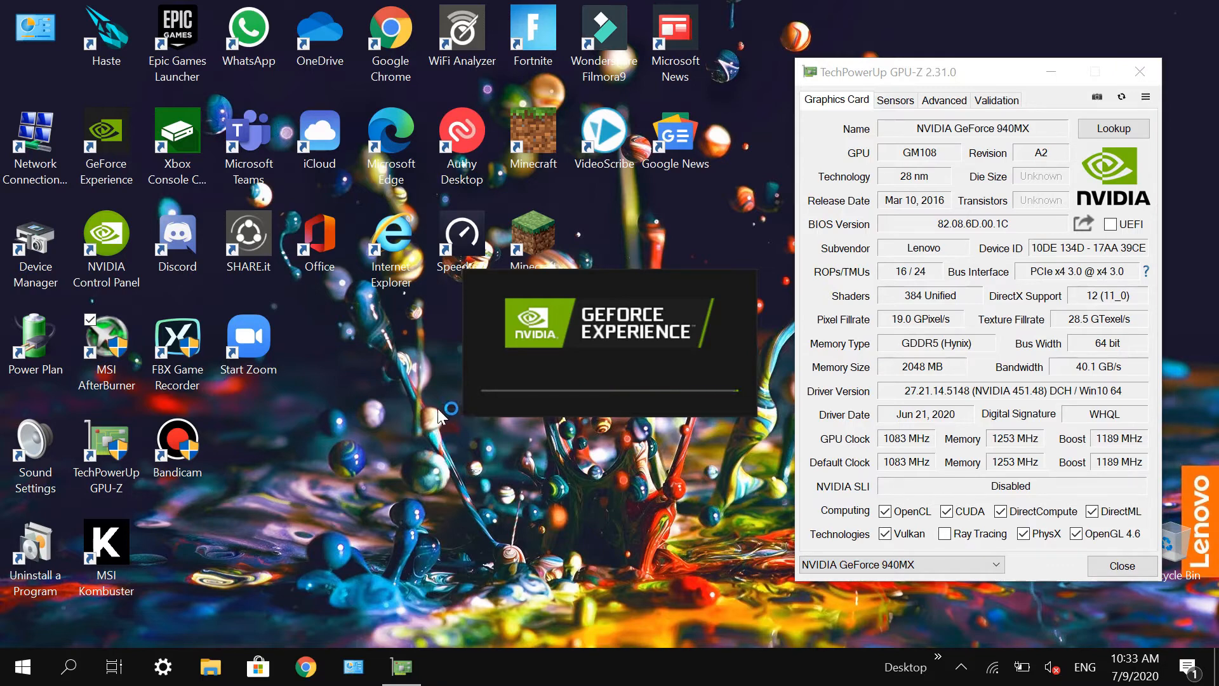
pyautogui.click(1143, 71)
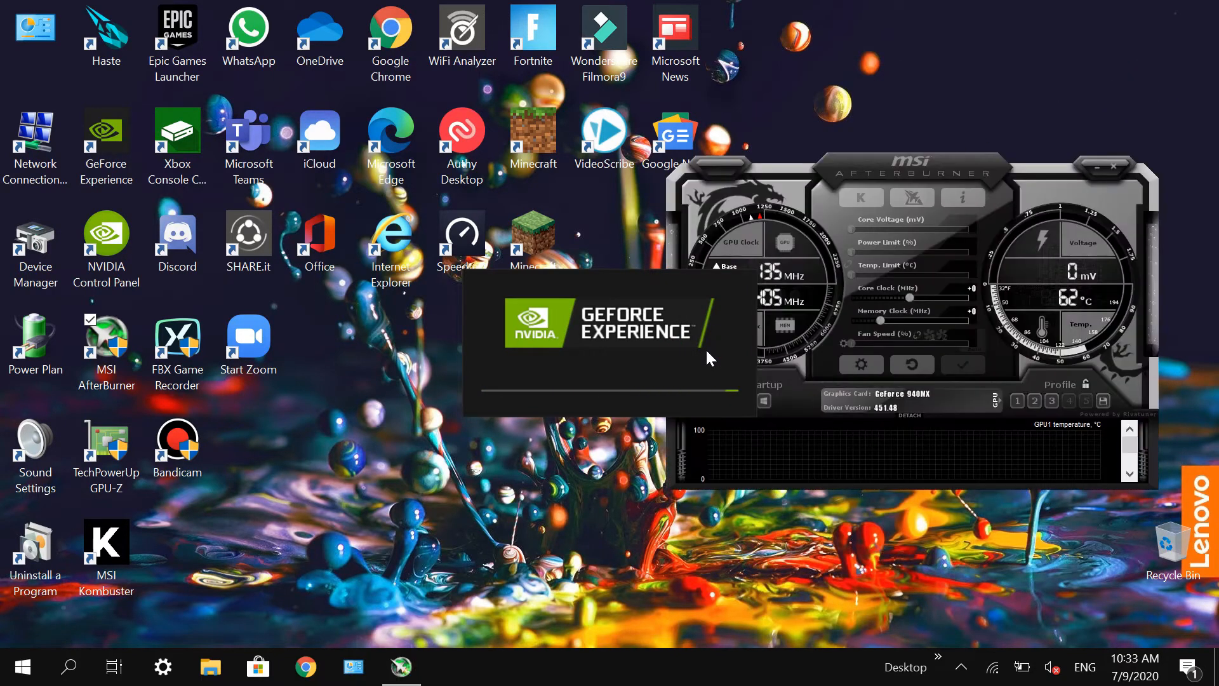
pyautogui.moveTo(892, 170); pyautogui.dragTo(616, 178)
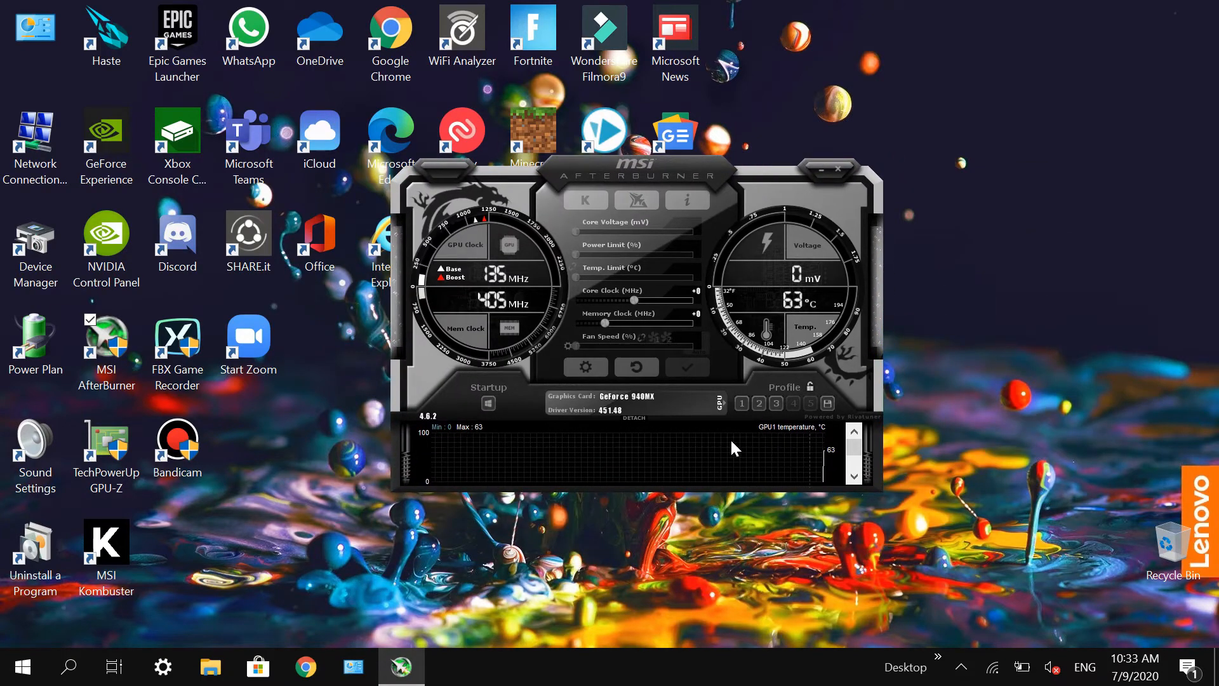
# Step: Switch Afterburner to the UHD 620 and back to the 940MX, and examine its clock, power and fan controls
pyautogui.click(720, 403)
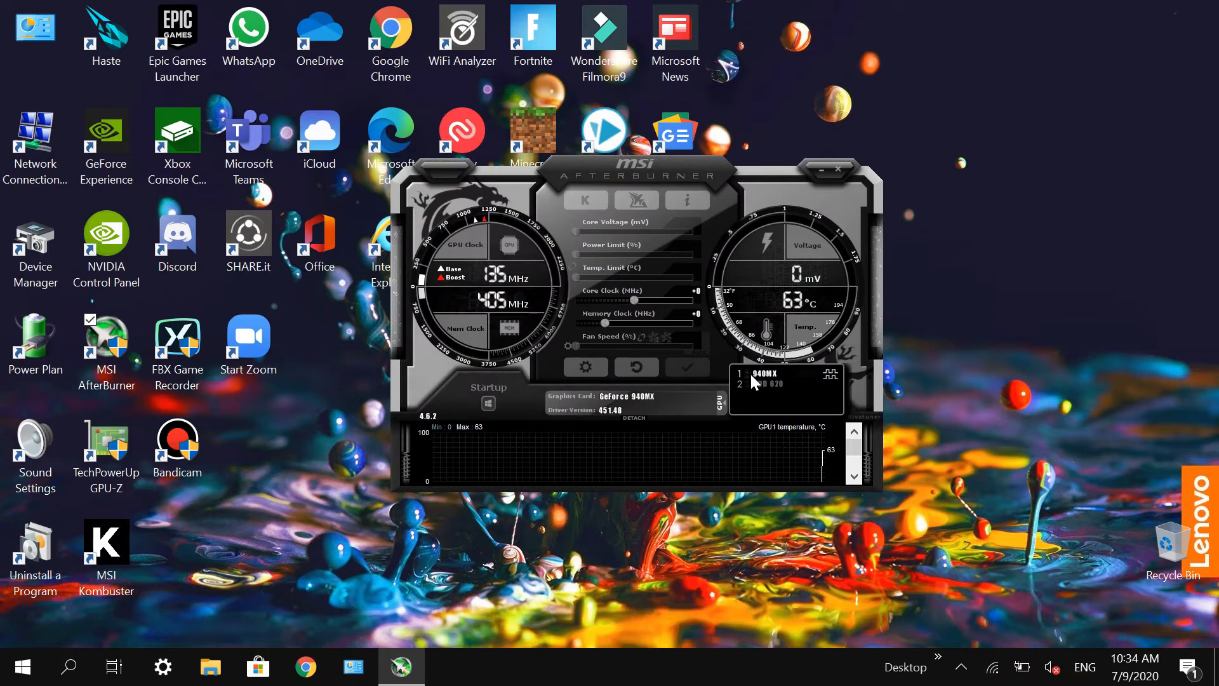
pyautogui.click(747, 384)
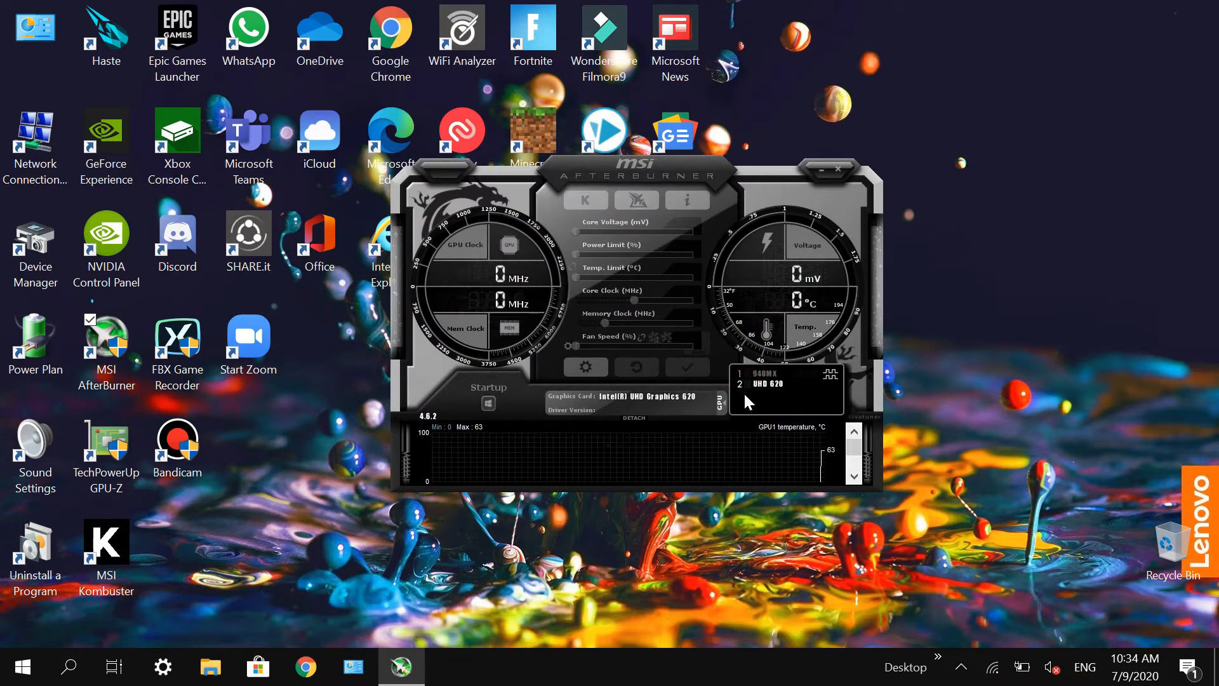
pyautogui.click(750, 375)
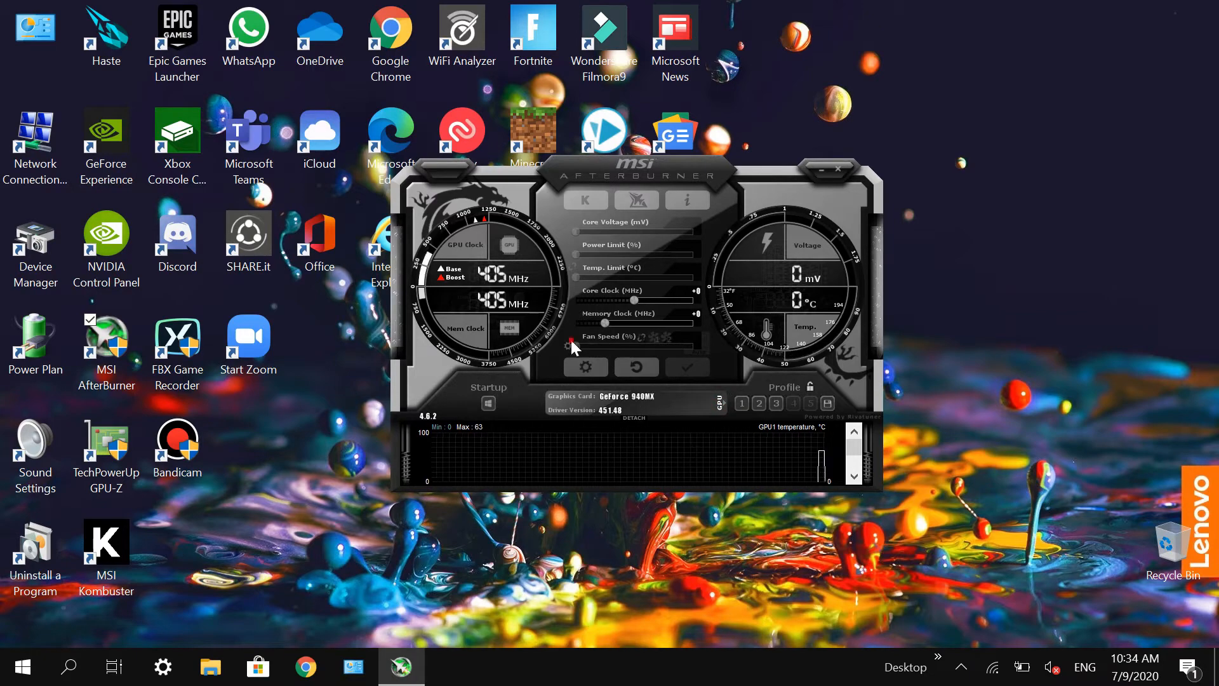
pyautogui.moveTo(570, 338); pyautogui.dragTo(606, 341)
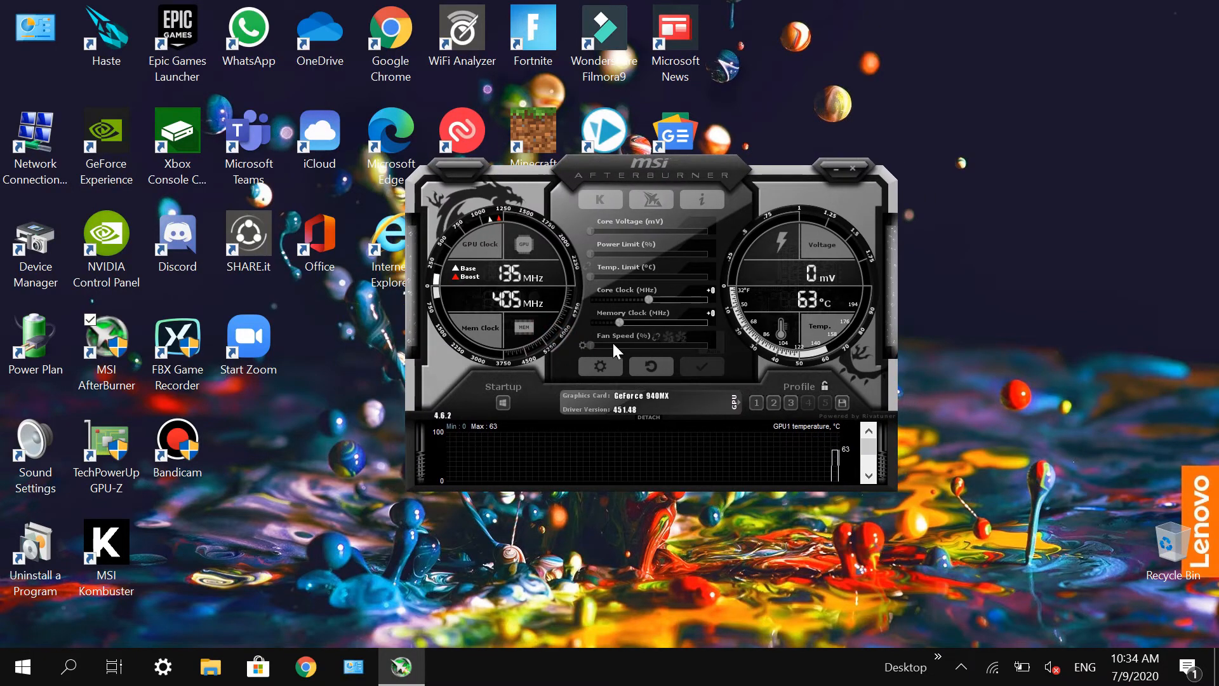
pyautogui.moveTo(613, 341)
pyautogui.moveTo(603, 294); pyautogui.dragTo(644, 291)
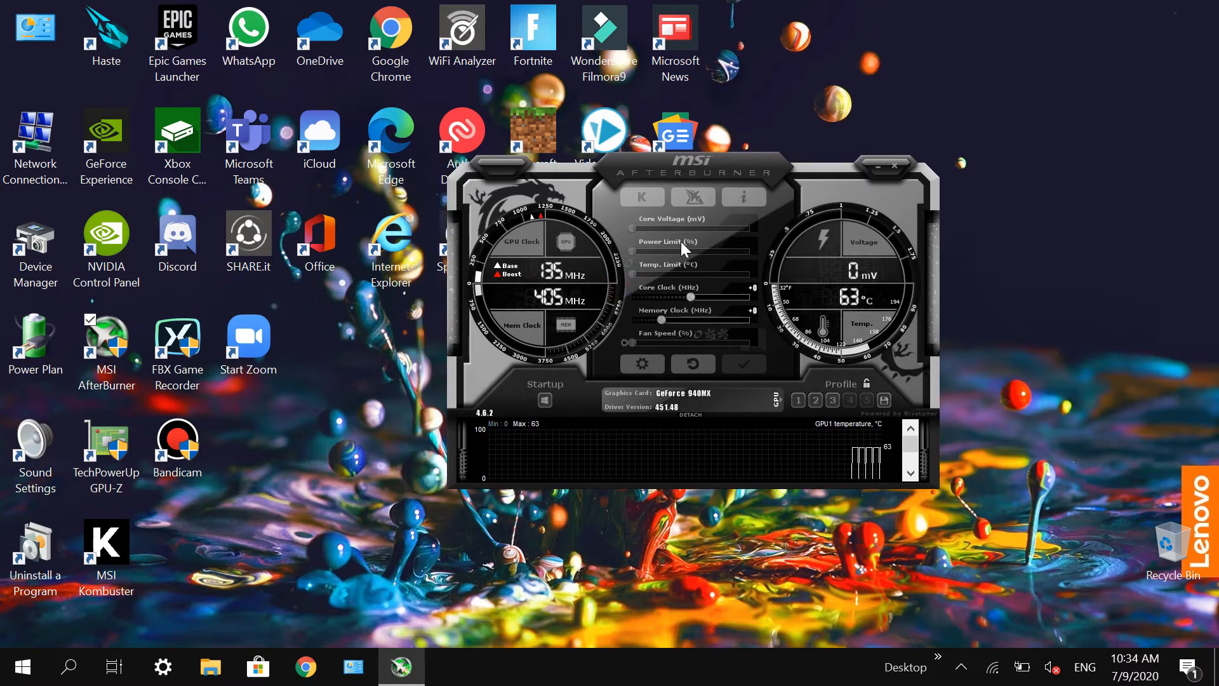
# Step: Launch MSI Kombustor from its desktop shortcut and arrange its window beside Afterburner
pyautogui.moveTo(689, 168); pyautogui.dragTo(863, 136)
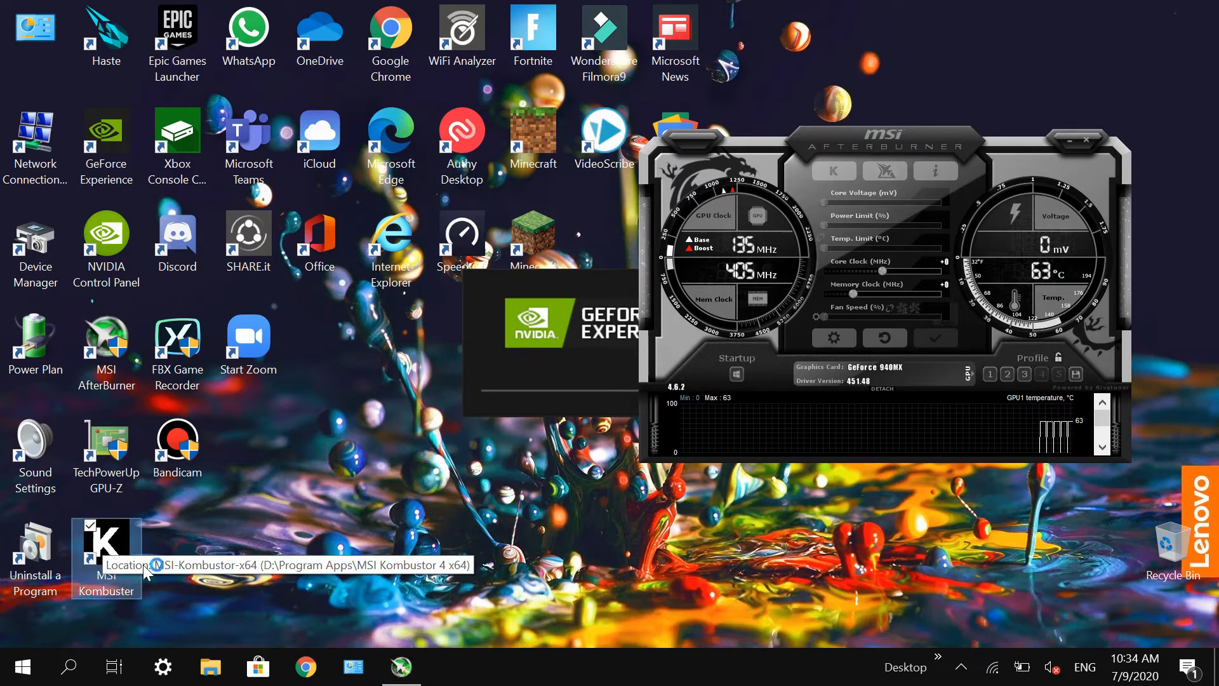
pyautogui.doubleClick(105, 545)
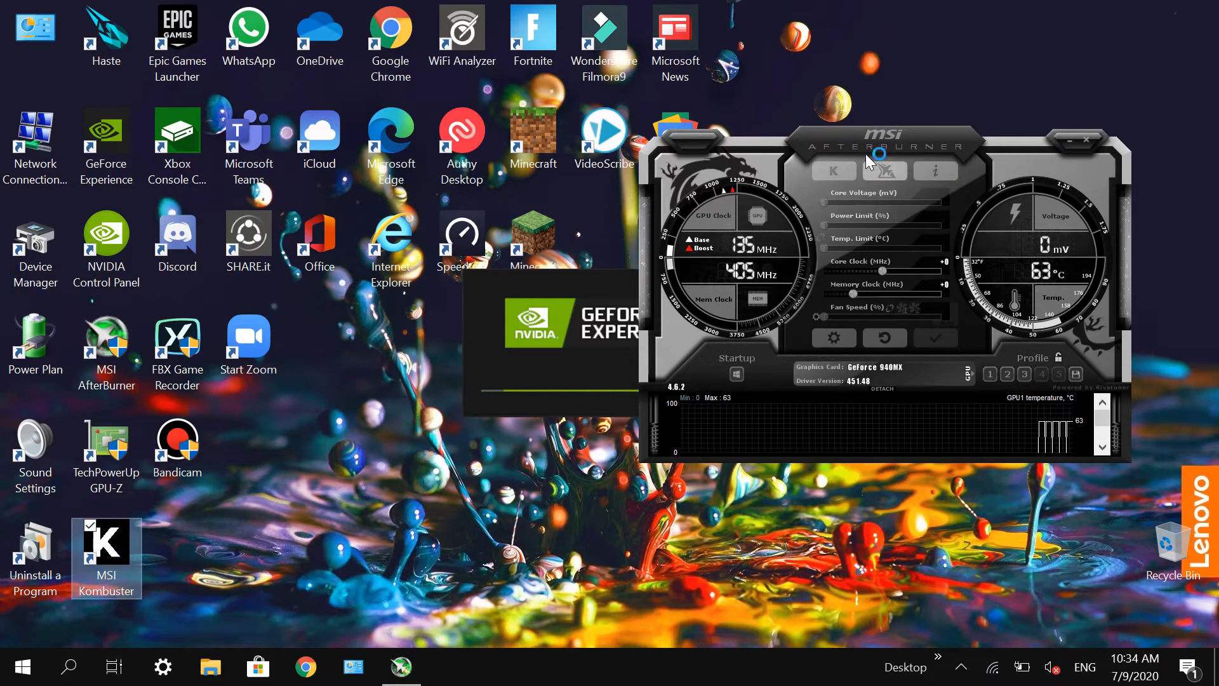
pyautogui.moveTo(870, 162); pyautogui.dragTo(921, 167)
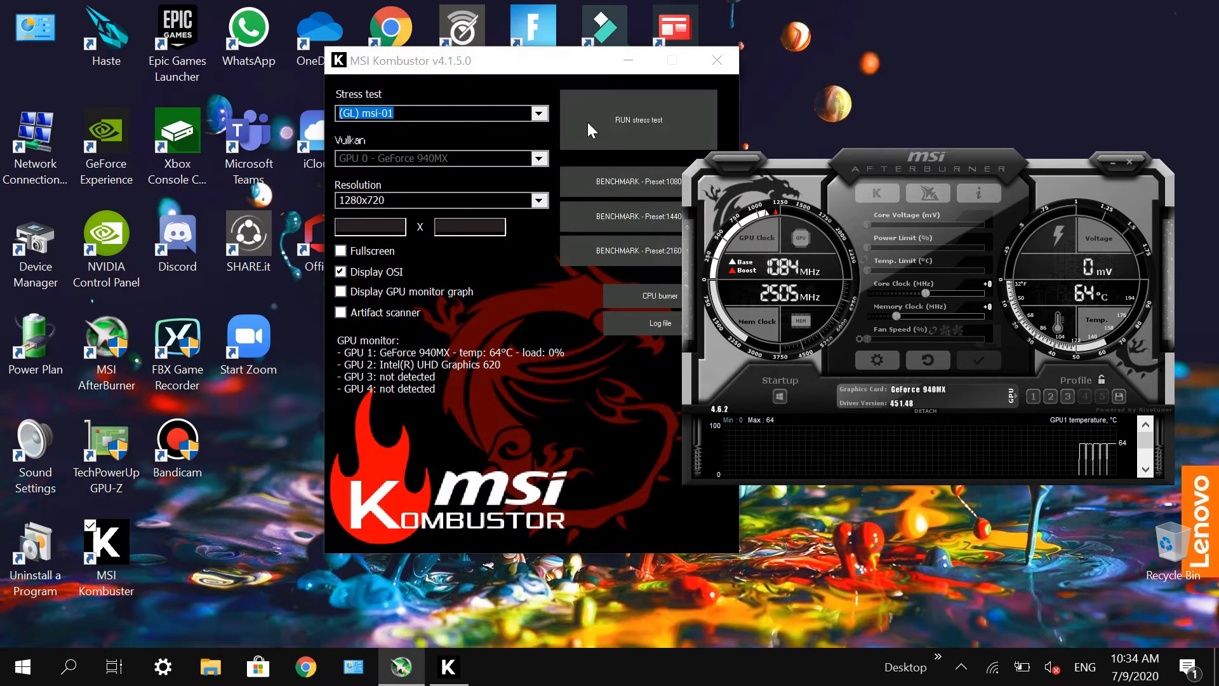
pyautogui.moveTo(581, 61); pyautogui.dragTo(355, 74)
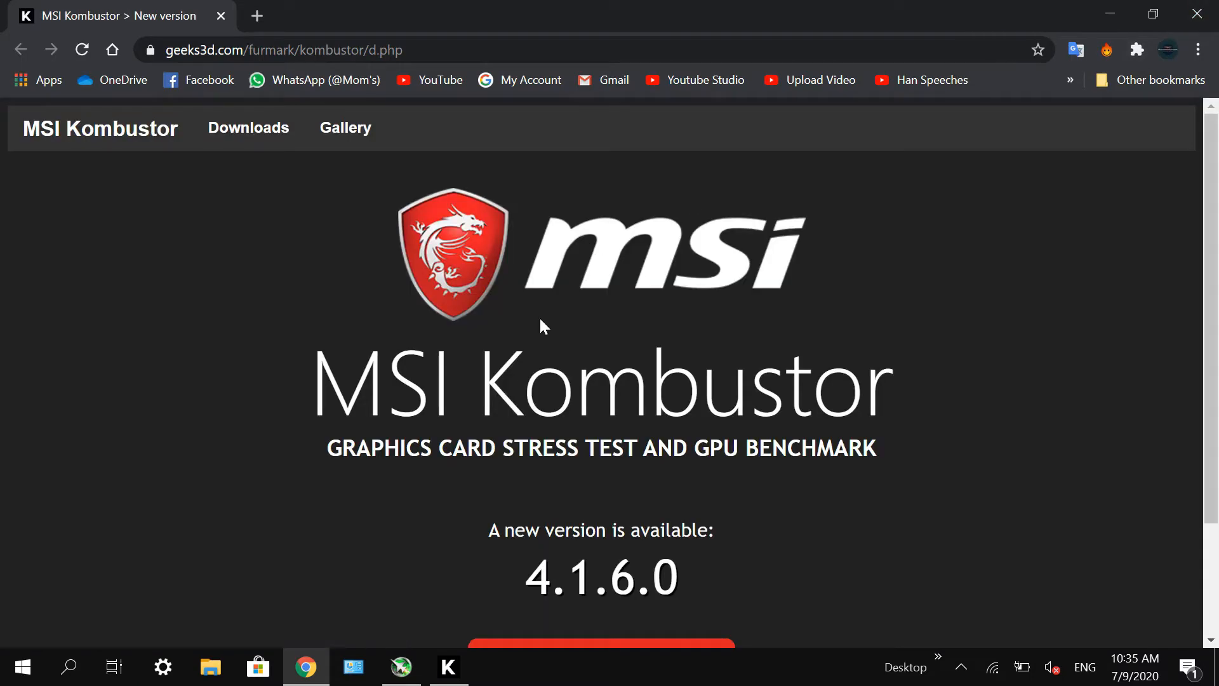
# Step: Look over the MSI Kombustor new version web page, close it and return to the Kombustor window
pyautogui.scroll(-2, 652, 401)
pyautogui.scroll(2, 680, 353)
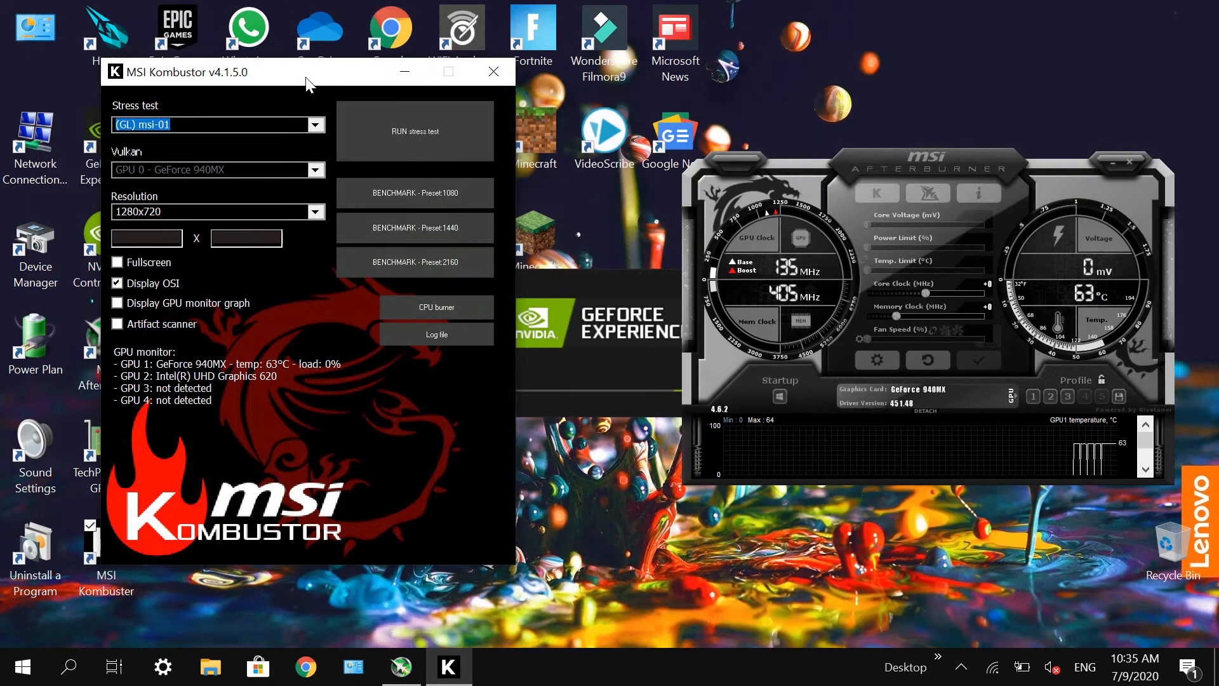
pyautogui.moveTo(307, 79); pyautogui.dragTo(293, 62)
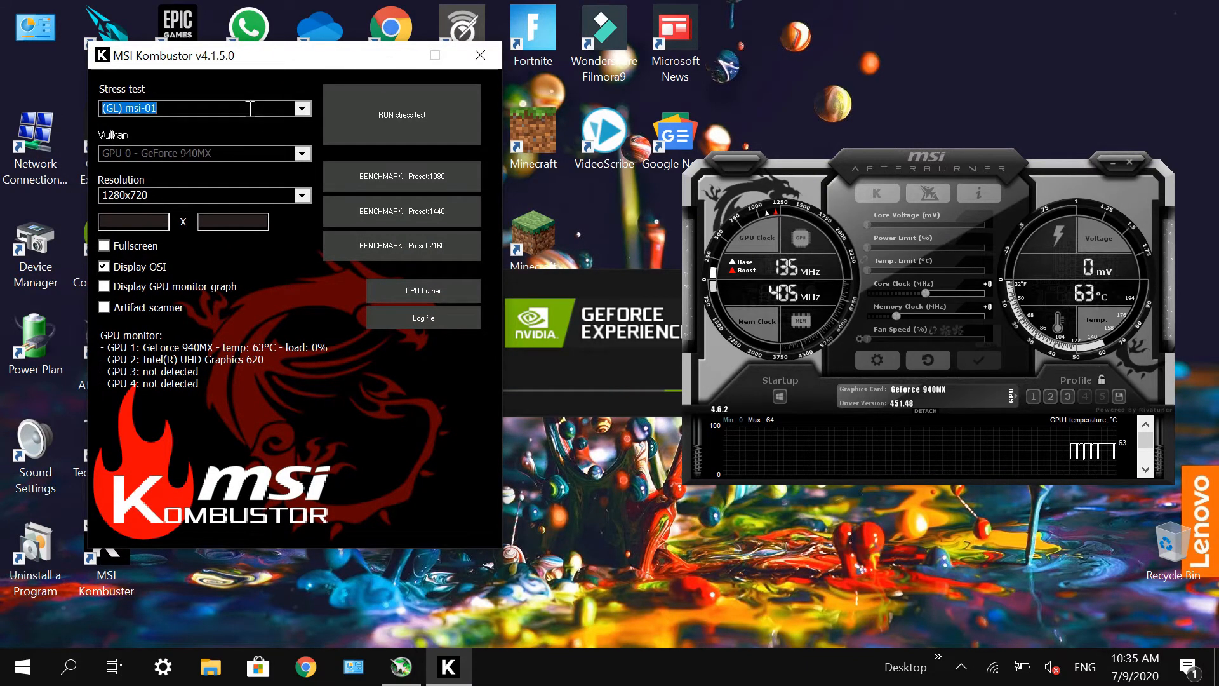
# Step: Run the (VK) Phong-Donut stress test on the GeForce 940MX at 1280x720
pyautogui.click(301, 109)
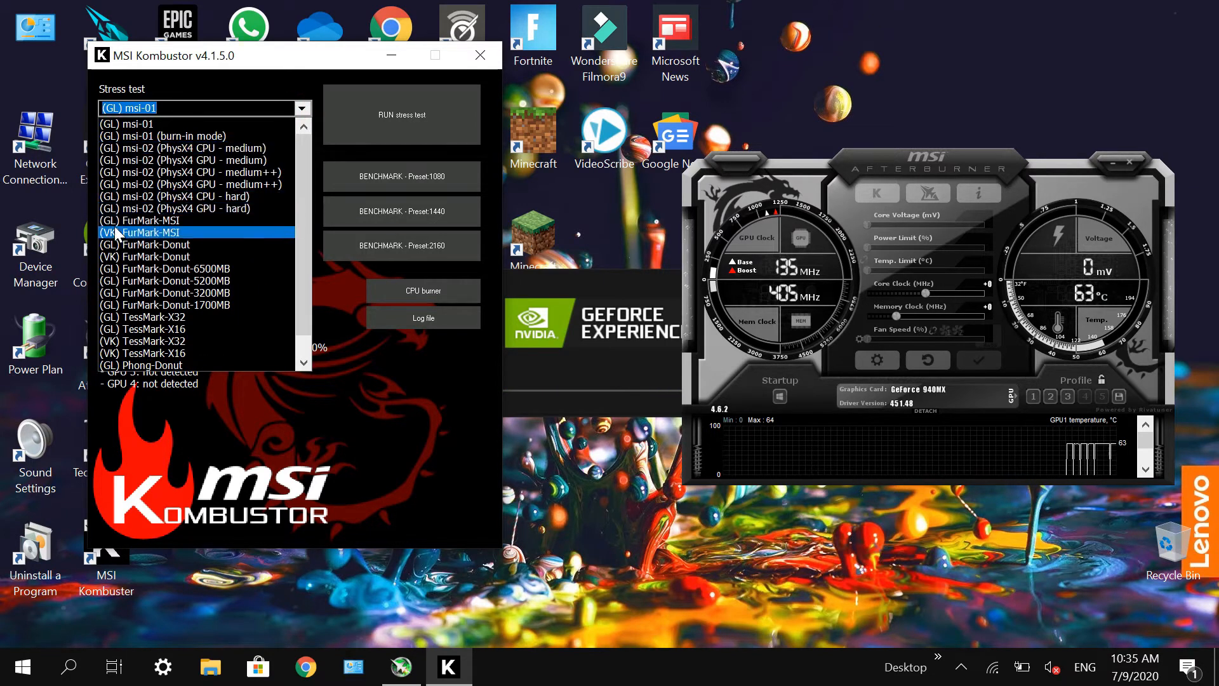
pyautogui.click(228, 124)
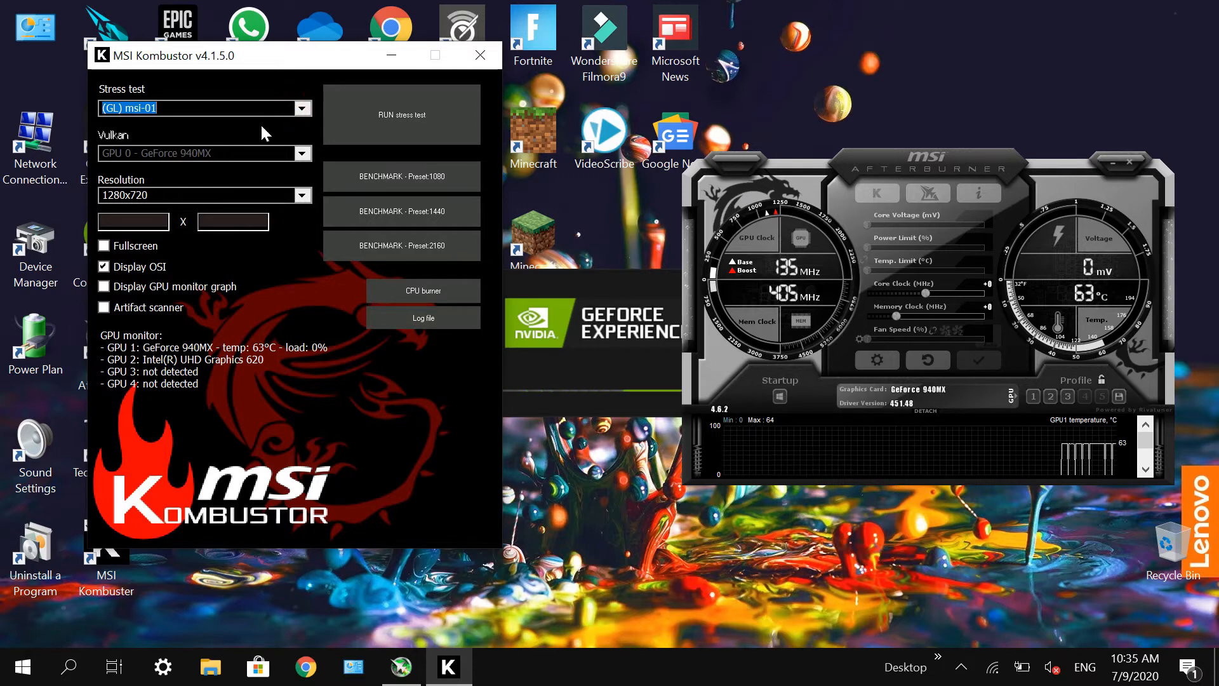
pyautogui.click(301, 111)
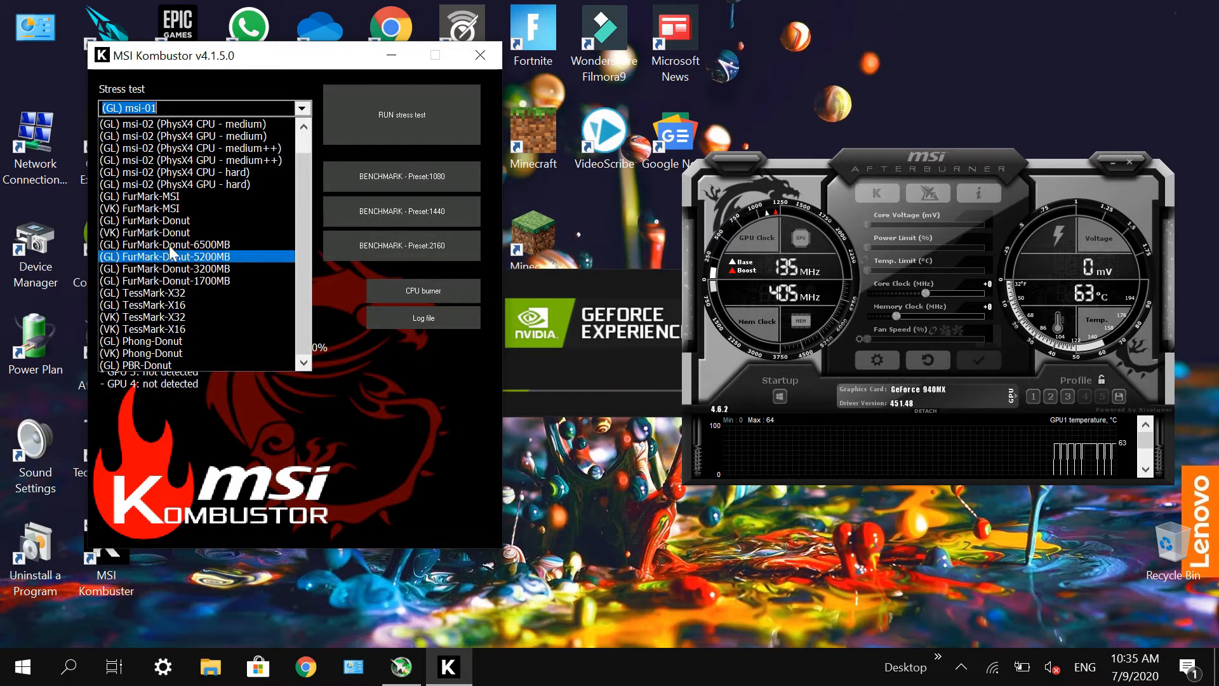
pyautogui.click(185, 354)
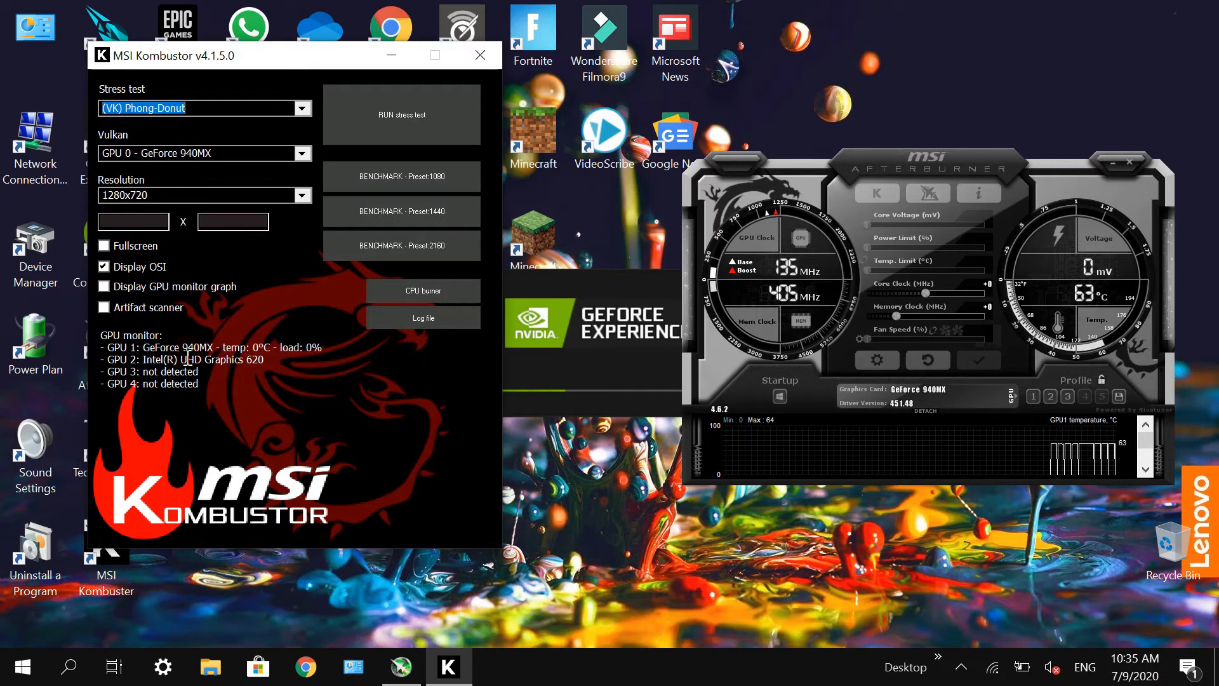
pyautogui.click(393, 113)
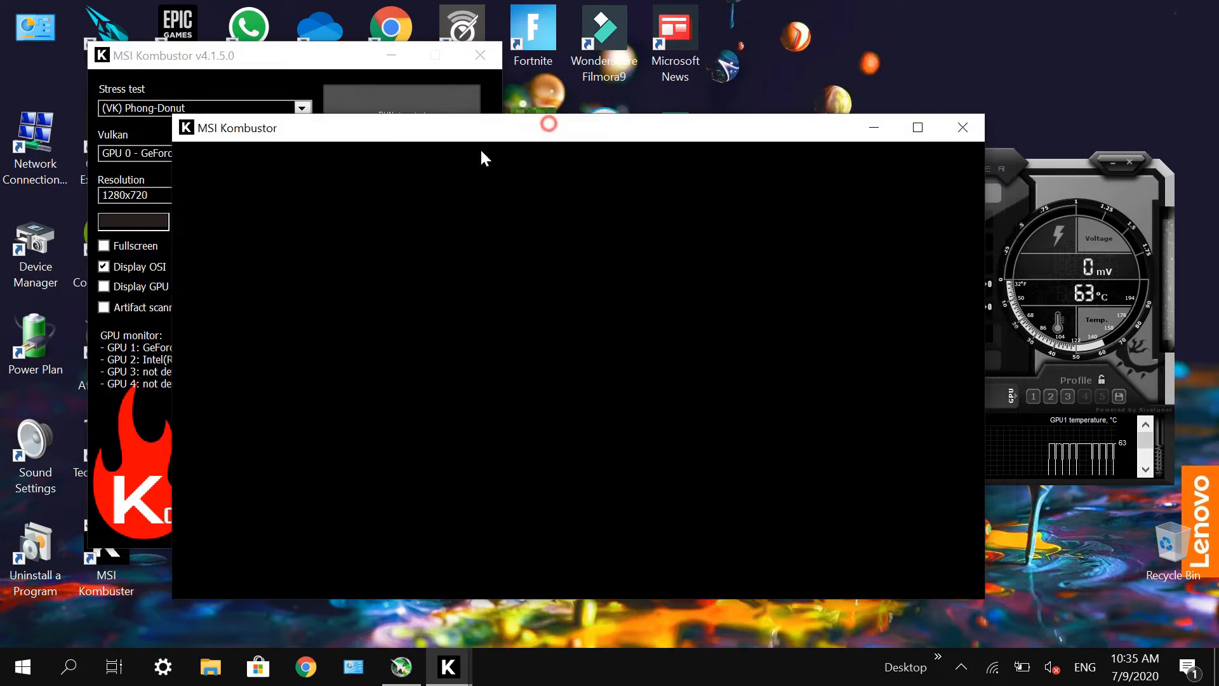
# Step: Arrange the stress test window and Afterburner side by side so the clock and temperature gauges can be watched
pyautogui.moveTo(549, 123); pyautogui.dragTo(453, 51)
pyautogui.click(930, 156)
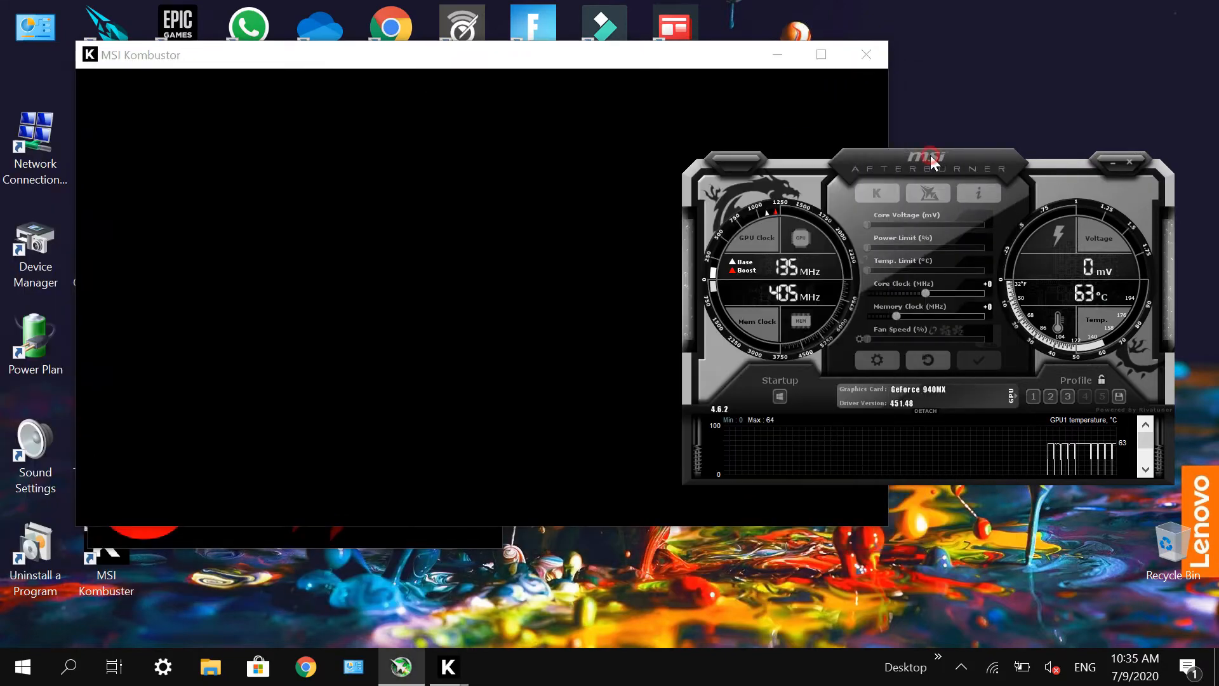
pyautogui.moveTo(930, 157); pyautogui.dragTo(985, 75)
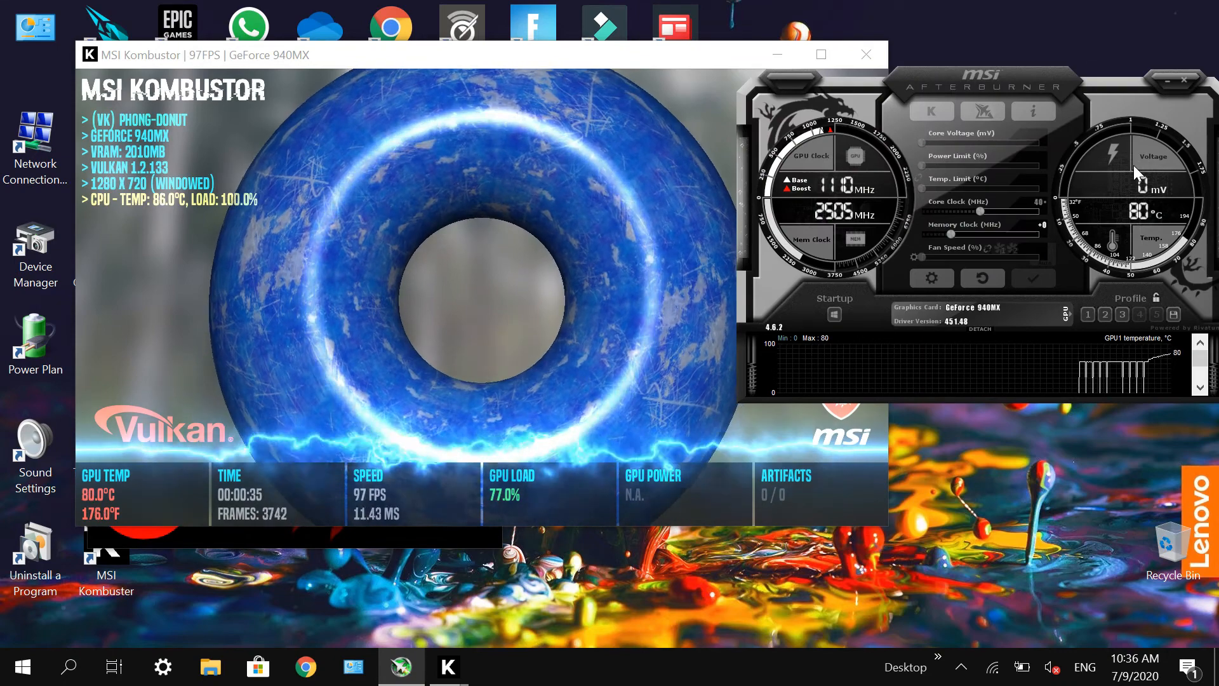
# Step: Raise the core clock offset to +40 MHz and the memory clock offset to +100 MHz, and apply the overclock
pyautogui.press('Return')
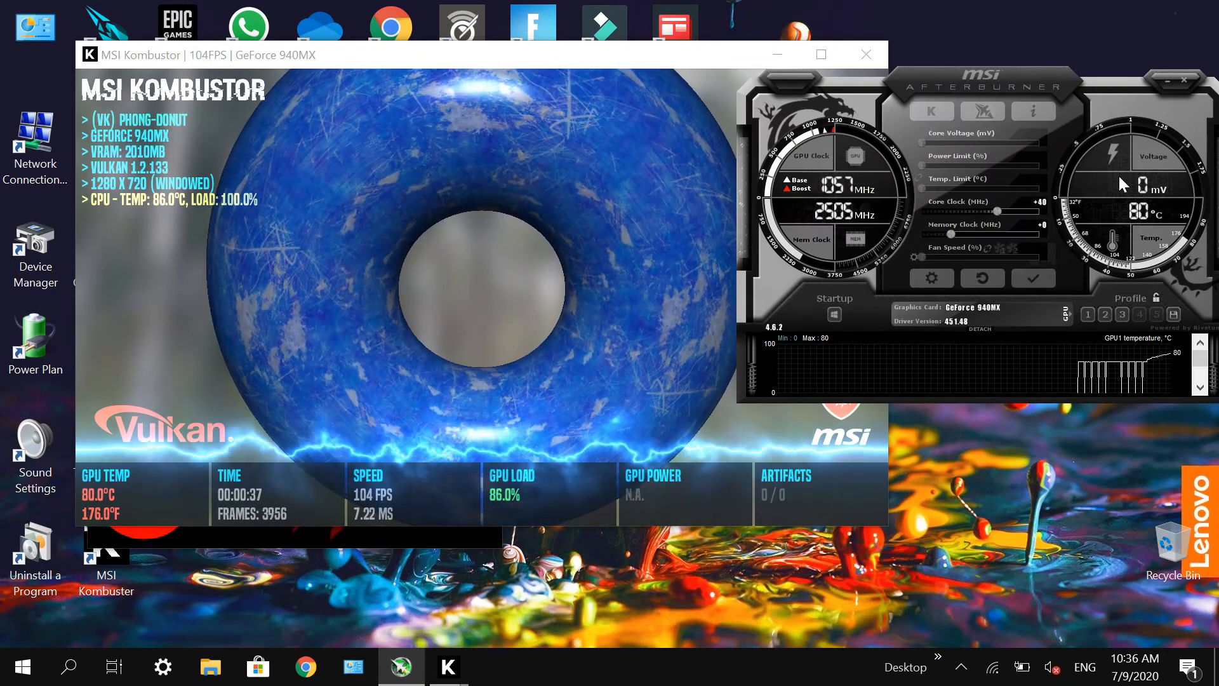
pyautogui.click(1044, 225)
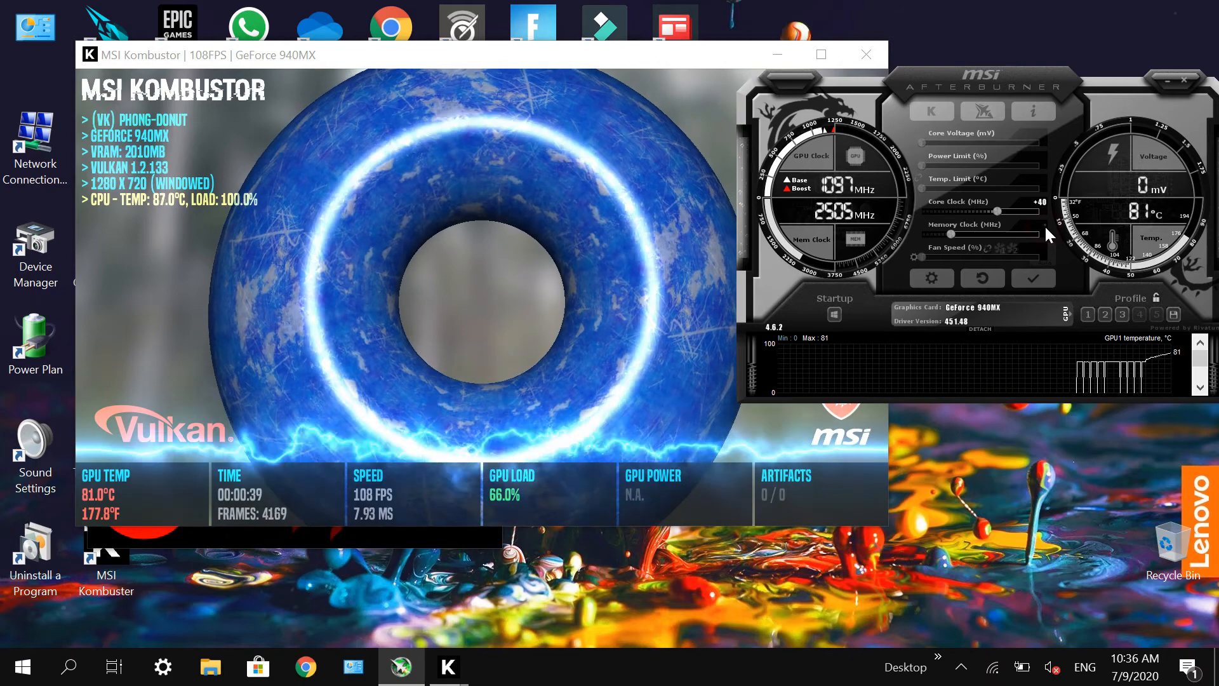
pyautogui.write('100')
pyautogui.press('Return')
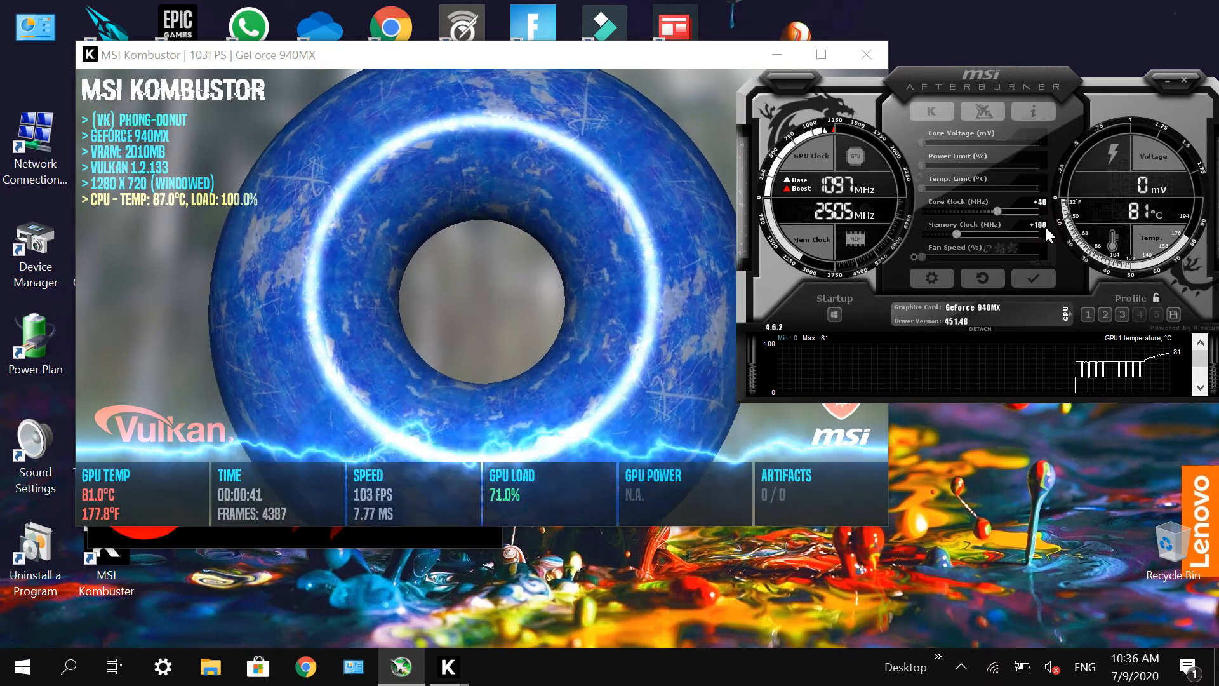
pyautogui.click(1034, 273)
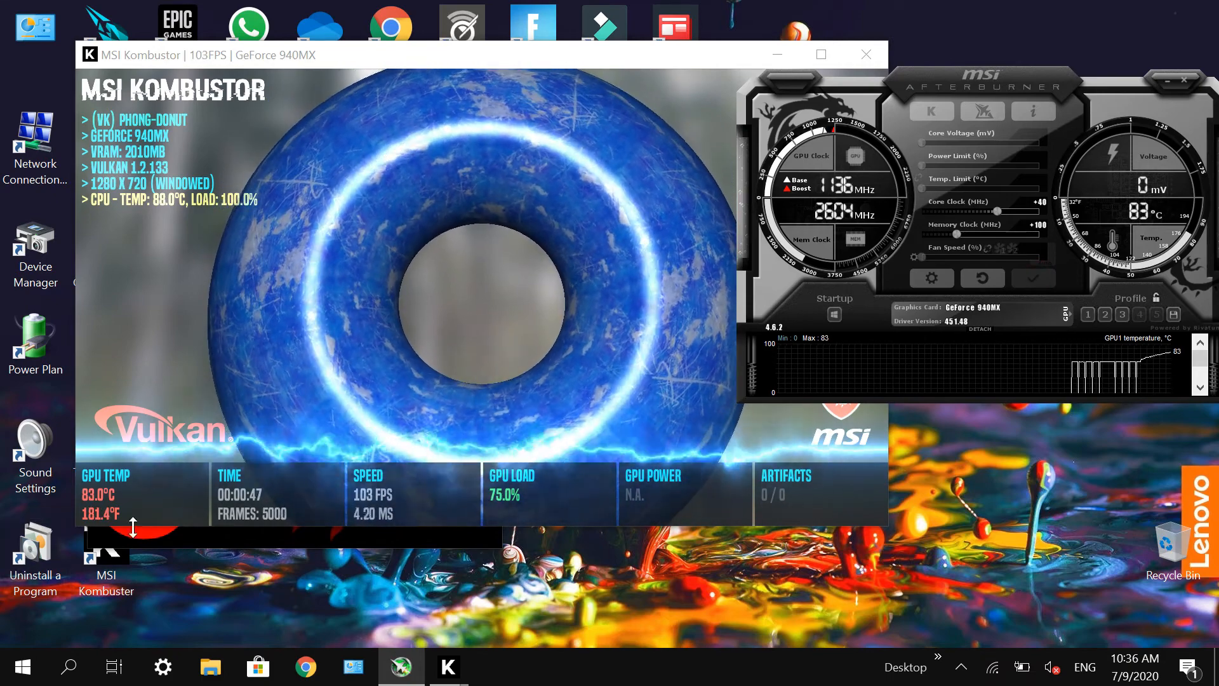
# Step: Minimize the Kombustor windows to relaunch GPU-Z from the desktop, and bring the running stress test back on screen
pyautogui.click(778, 56)
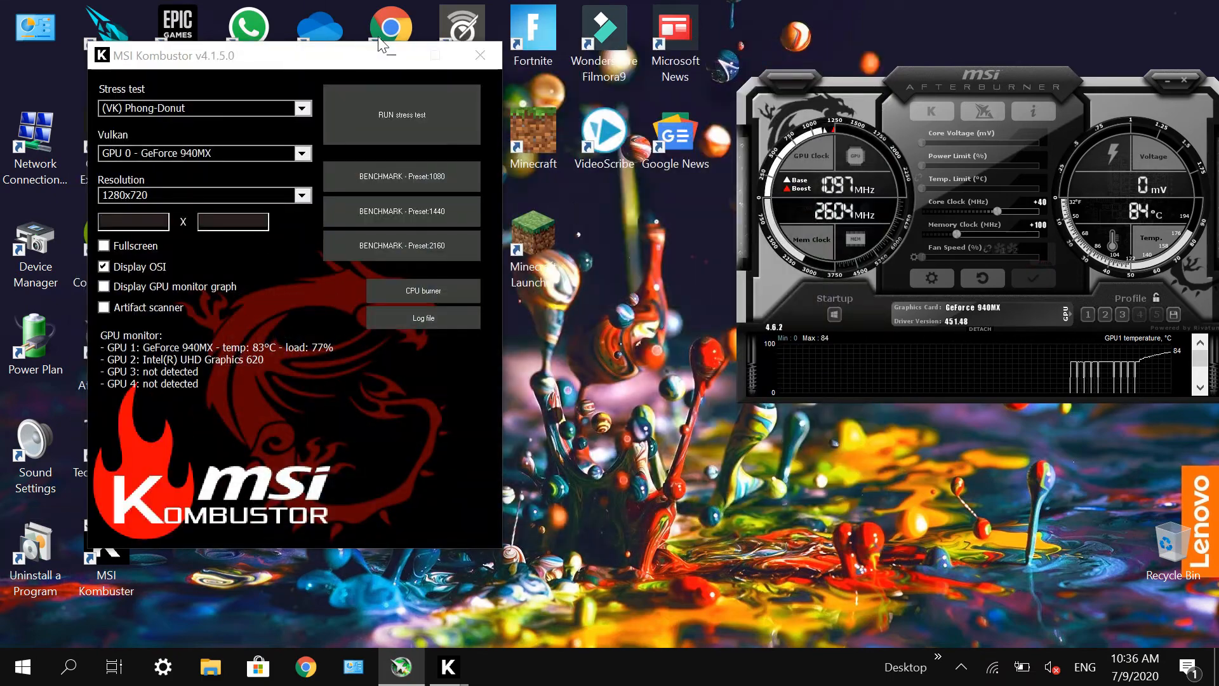
pyautogui.click(447, 59)
pyautogui.click(115, 354)
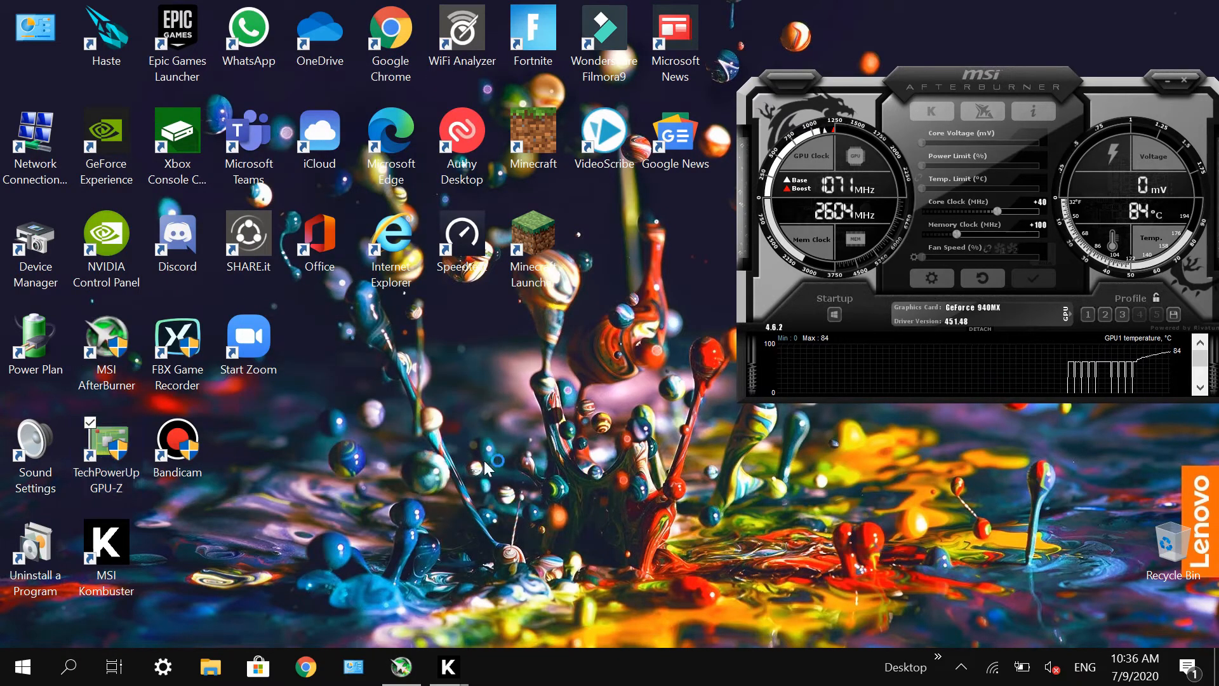
pyautogui.moveTo(449, 667)
pyautogui.click(468, 583)
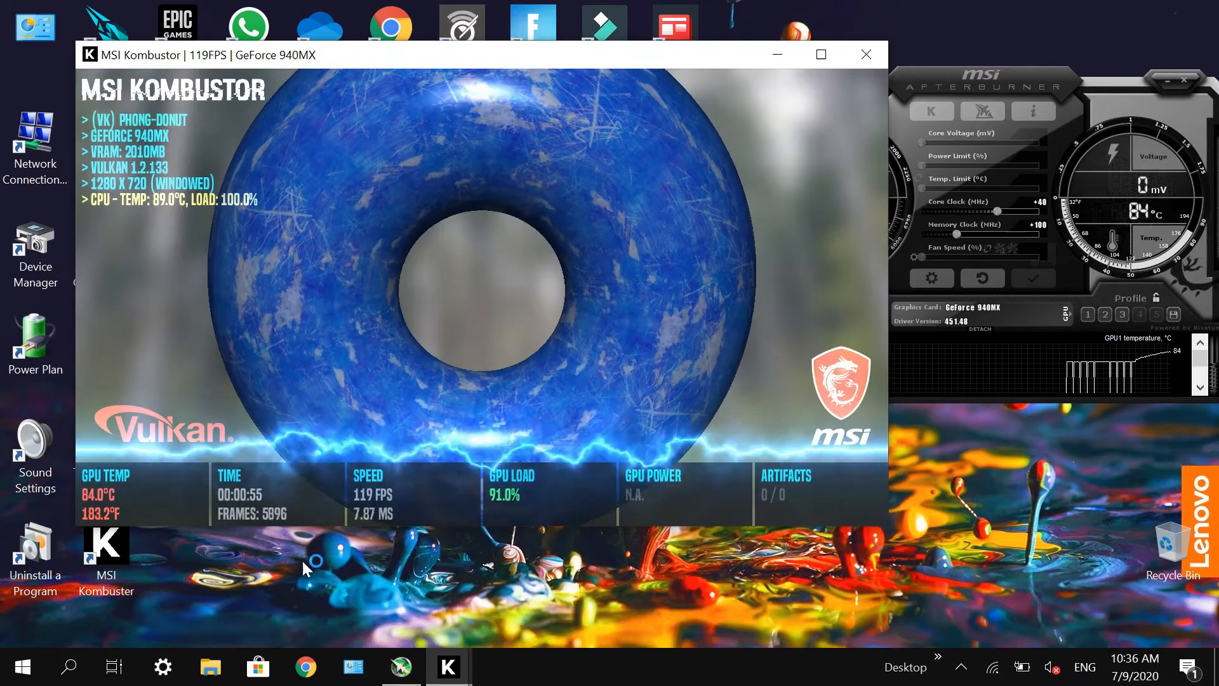
# Step: Place GPU-Z beside the stress test and compare the overclocked GPU, memory and boost clocks with the defaults
pyautogui.moveTo(508, 54); pyautogui.dragTo(456, 65)
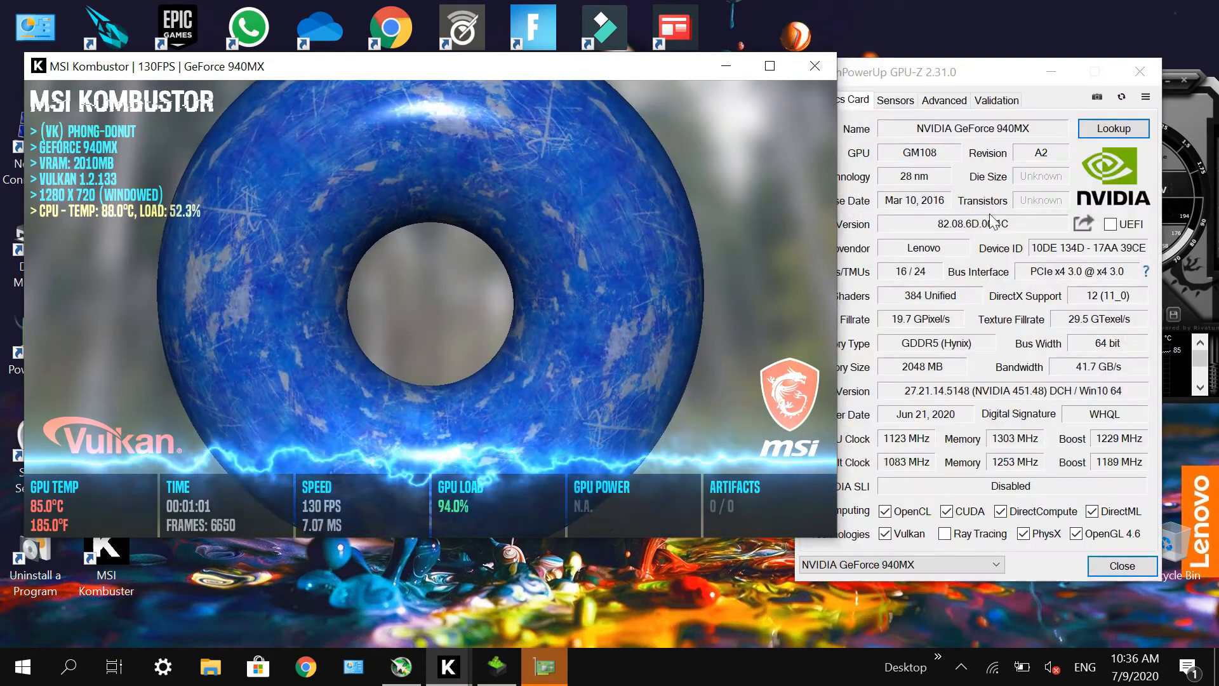
pyautogui.moveTo(973, 72); pyautogui.dragTo(896, 33)
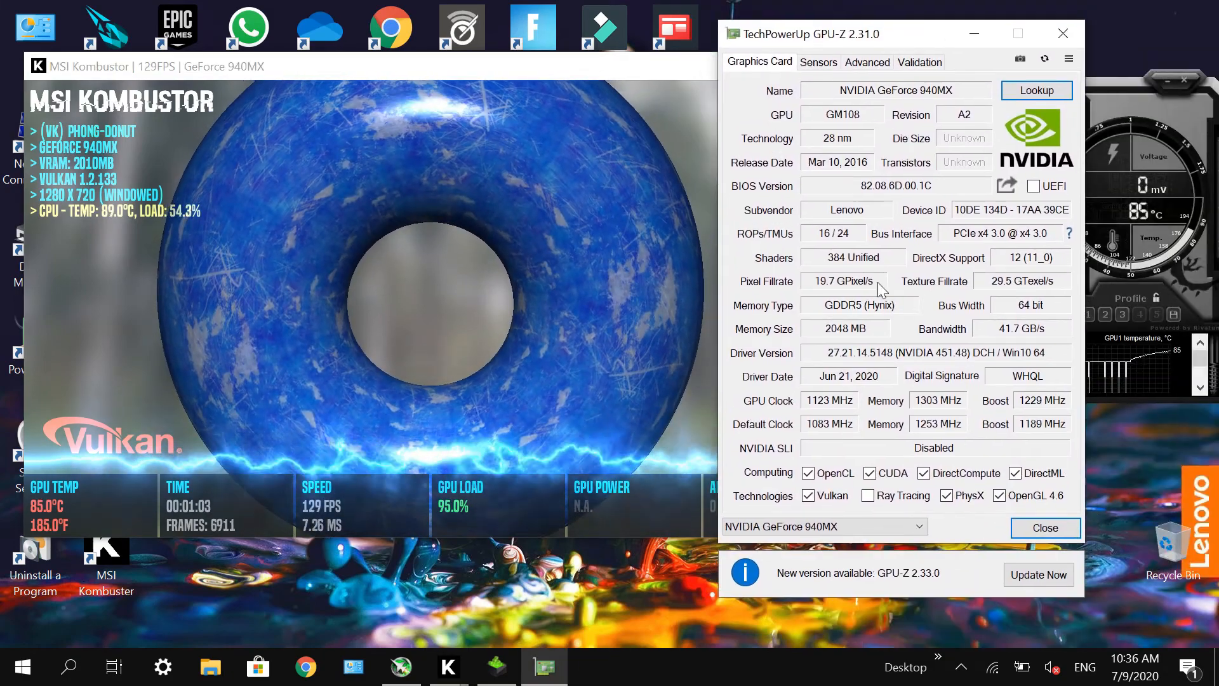
pyautogui.moveTo(1039, 402)
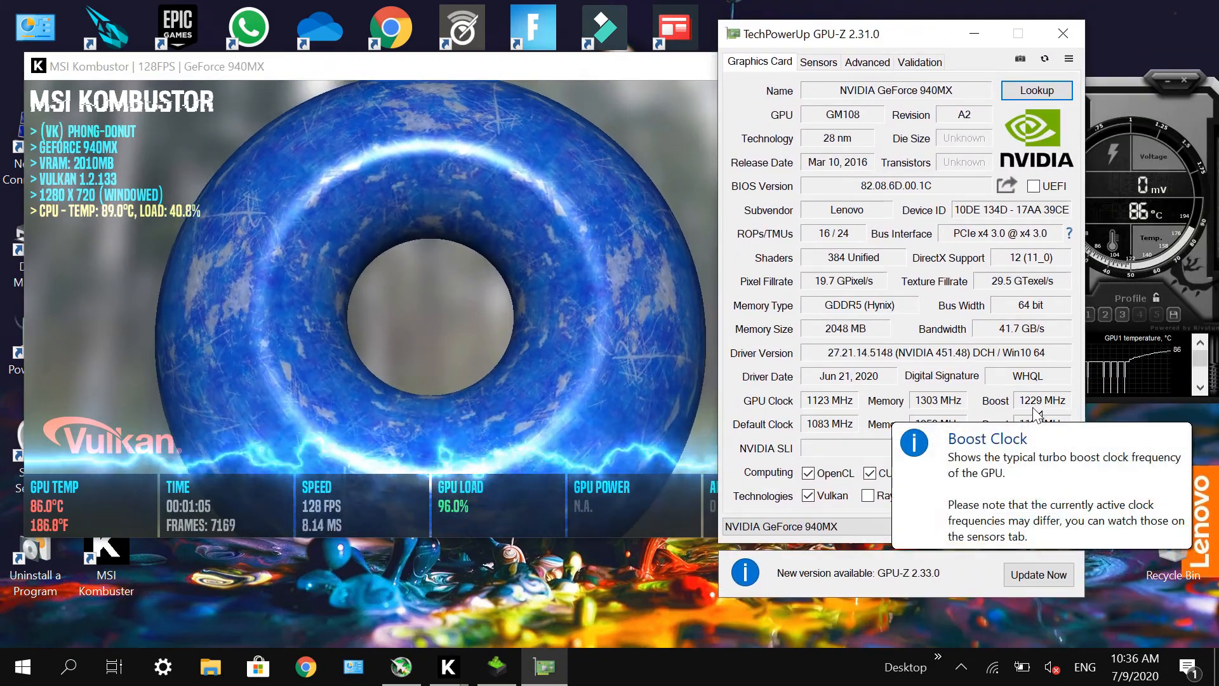
pyautogui.moveTo(1038, 432)
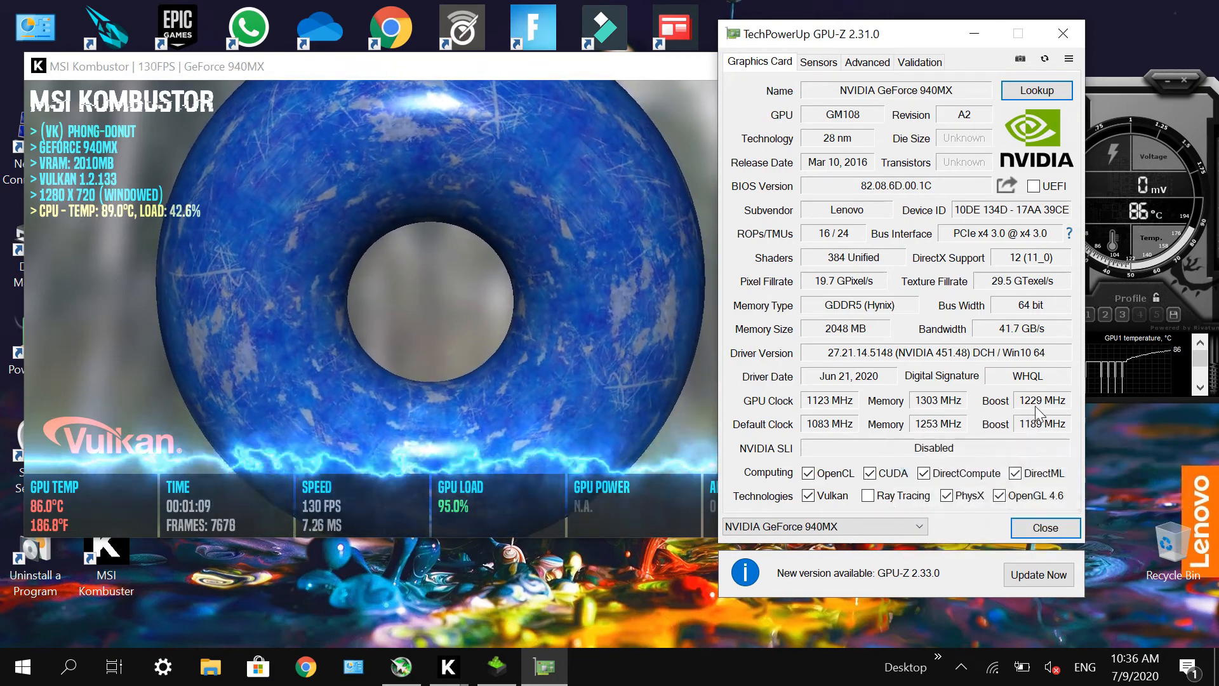
# Step: Close GPU-Z, apply a +80 MHz core and +200 MHz memory clock offset in Afterburner, and close the GeForce Experience window
pyautogui.click(1055, 39)
pyautogui.moveTo(995, 86); pyautogui.dragTo(928, 120)
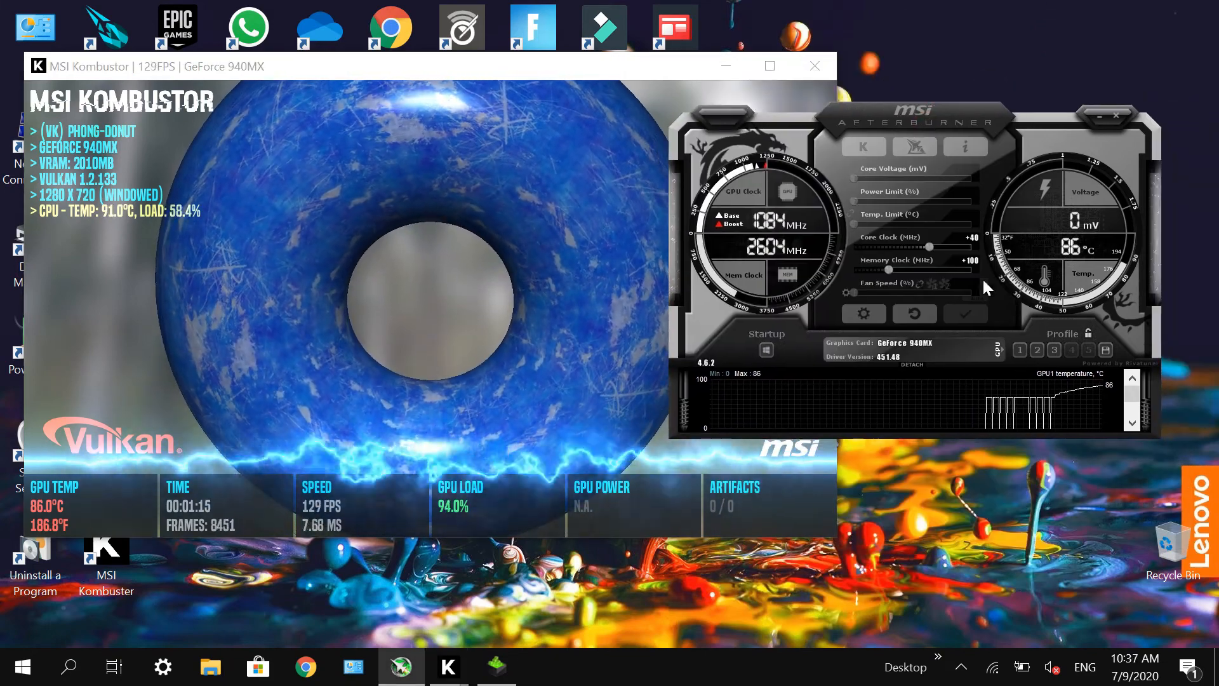
pyautogui.click(973, 237)
pyautogui.write('80')
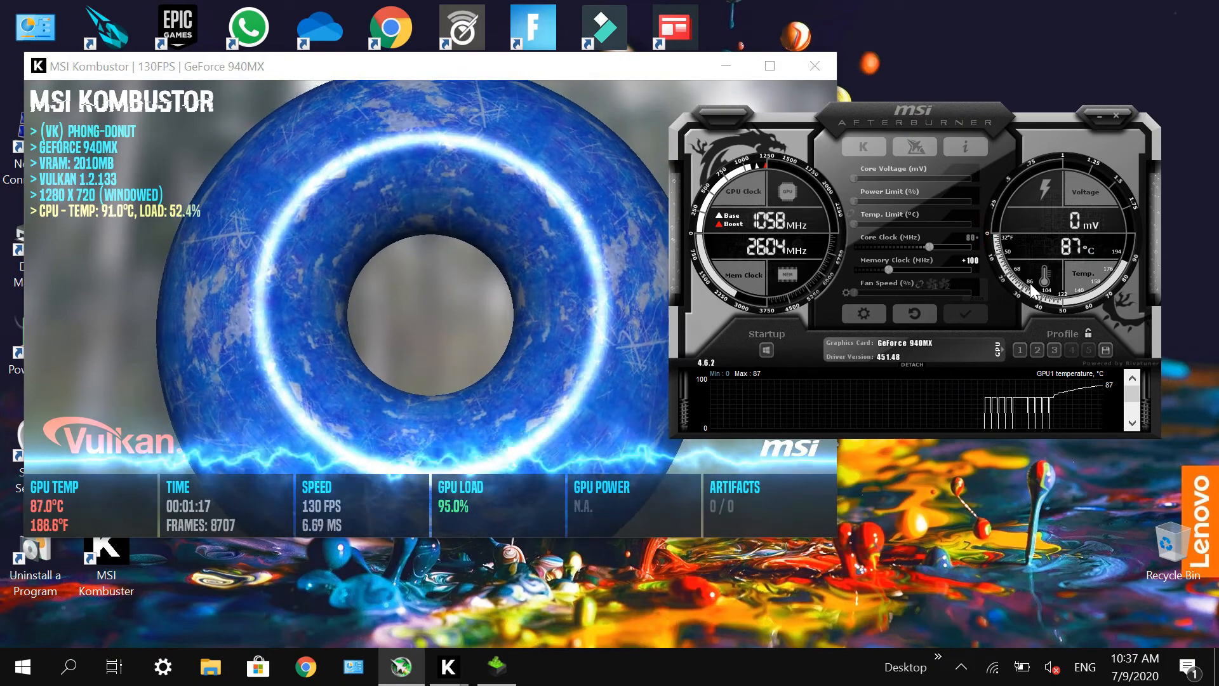
pyautogui.press('Return')
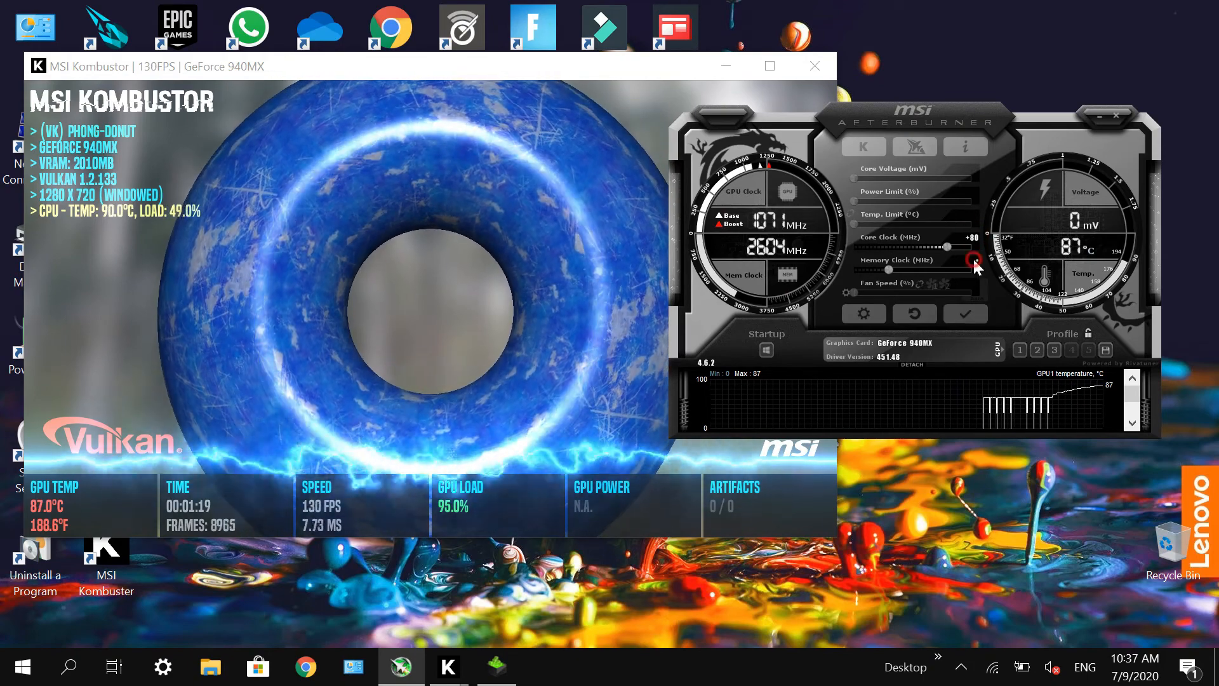
pyautogui.write('200')
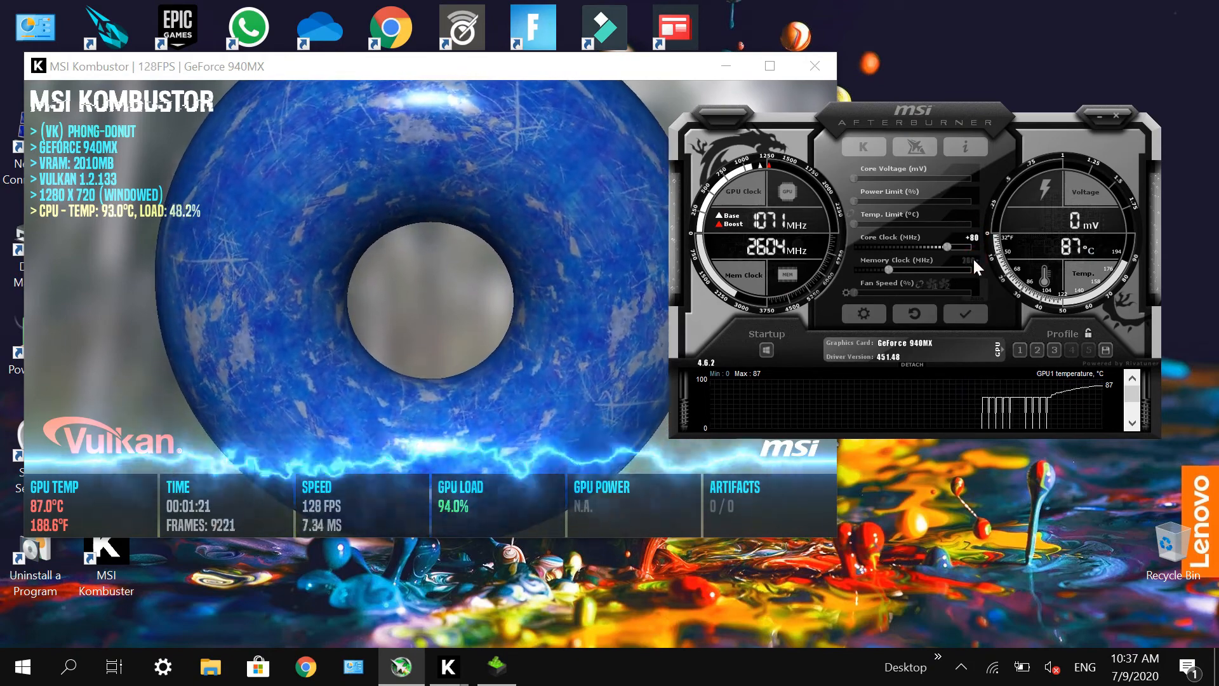
pyautogui.press('Return')
pyautogui.click(972, 311)
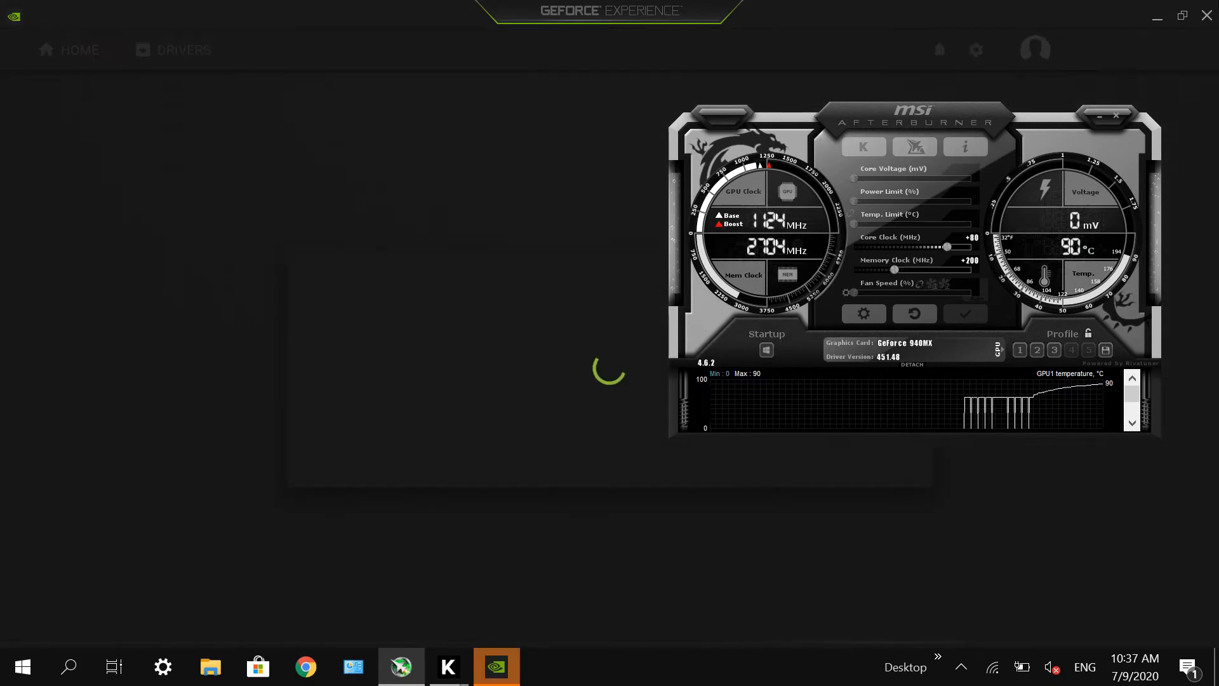
pyautogui.click(1206, 17)
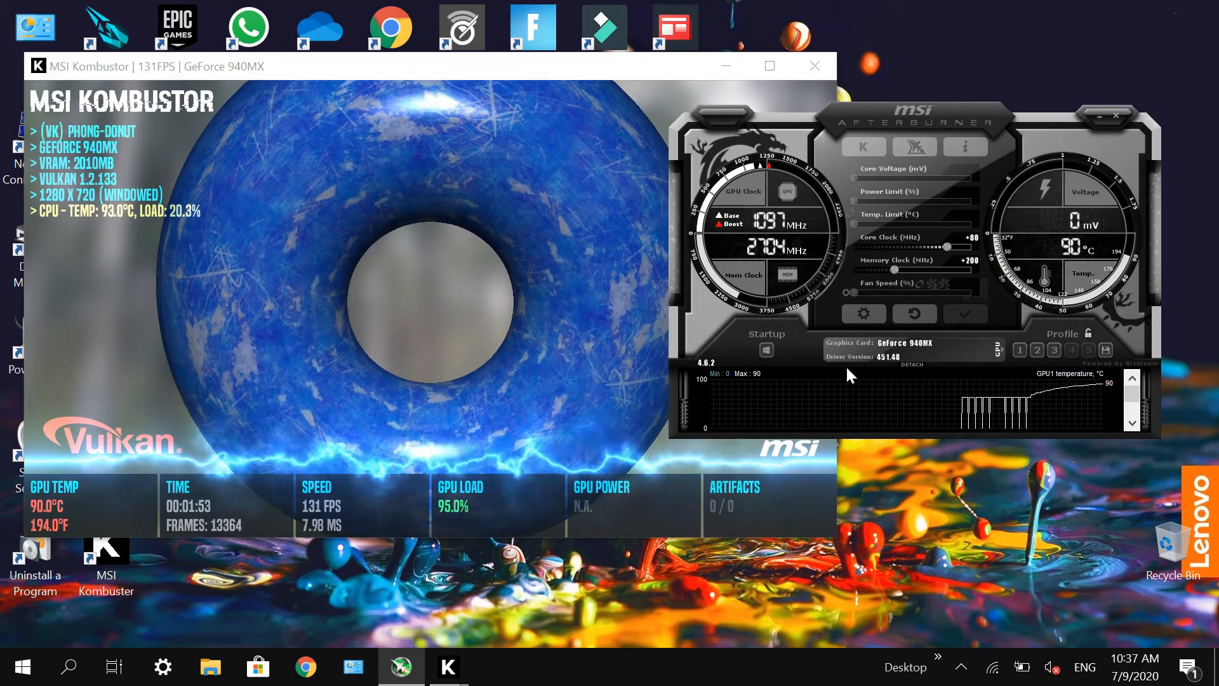
# Step: Try to raise the core clock offset to +120 MHz
pyautogui.moveTo(967, 242); pyautogui.dragTo(974, 243)
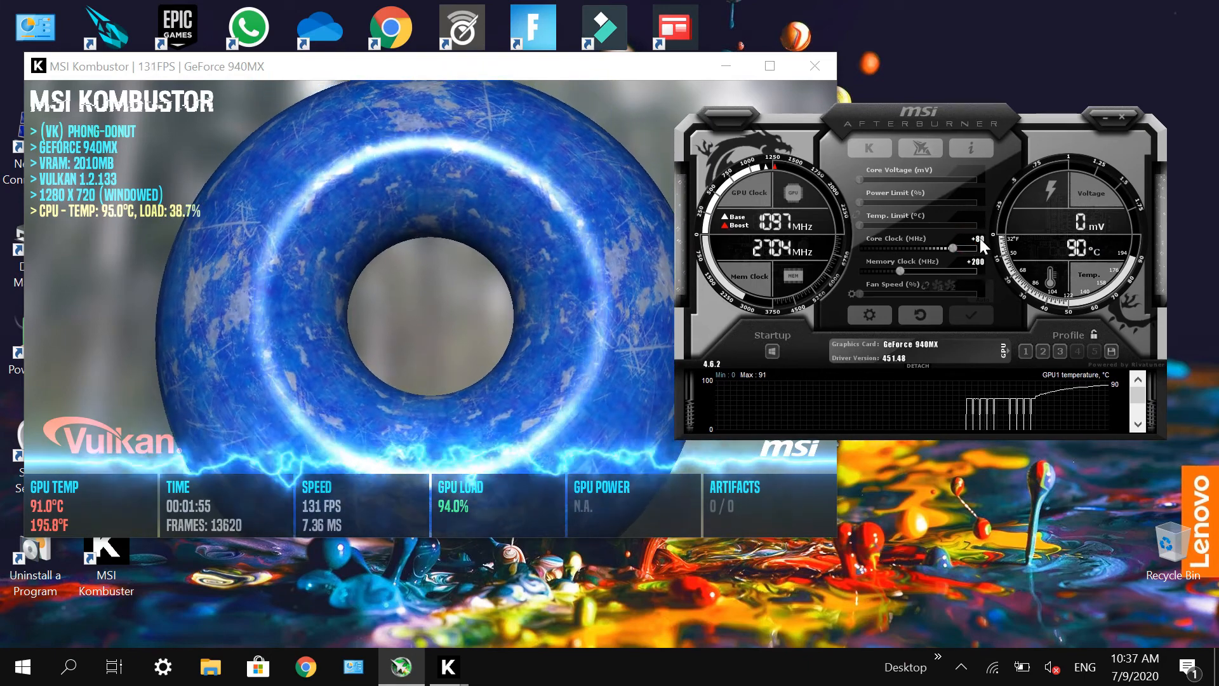
pyautogui.click(980, 237)
pyautogui.write('120')
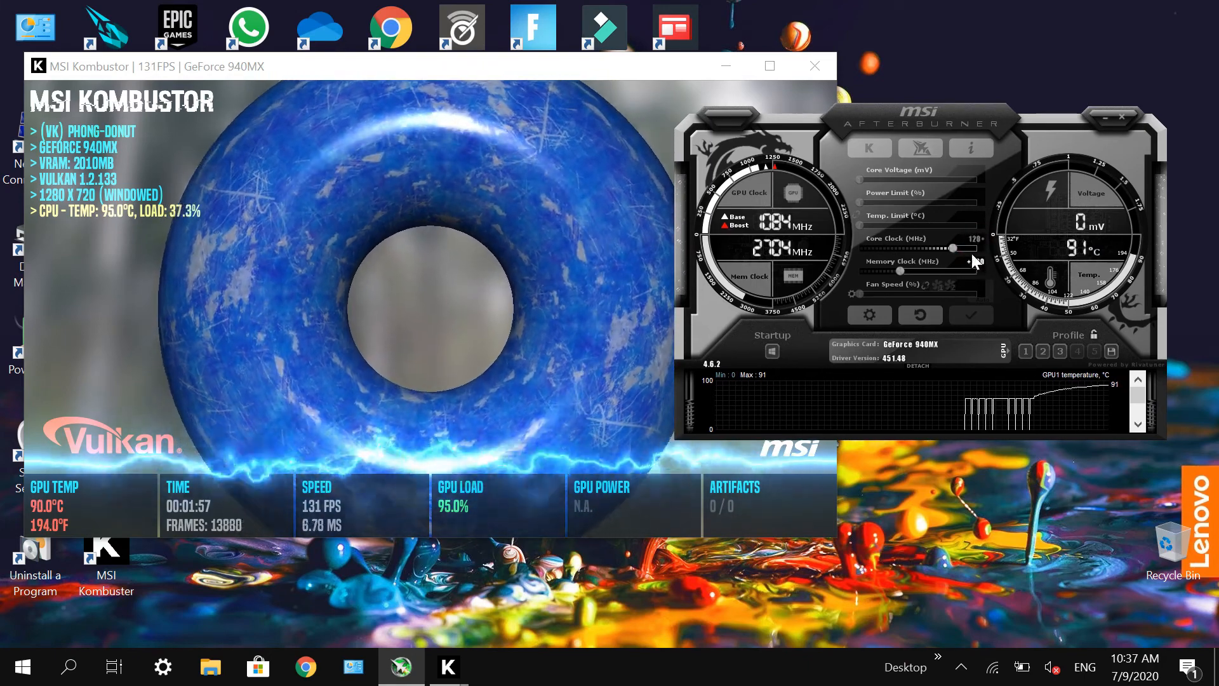
pyautogui.click(980, 263)
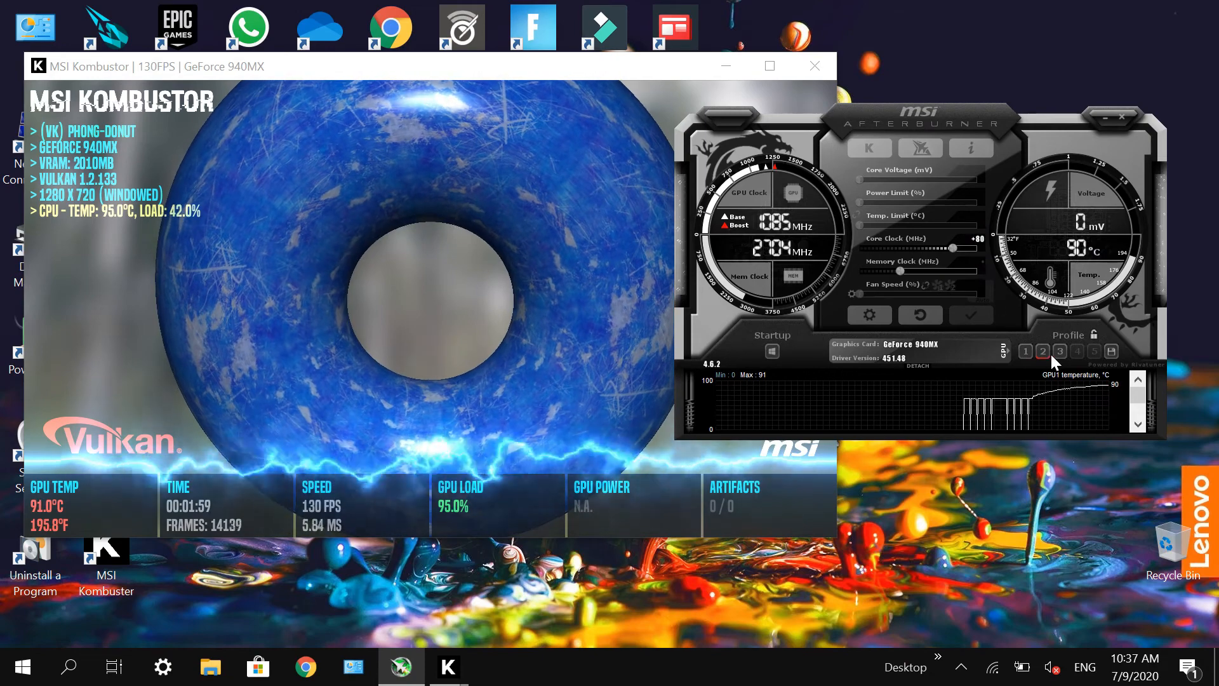
pyautogui.click(981, 238)
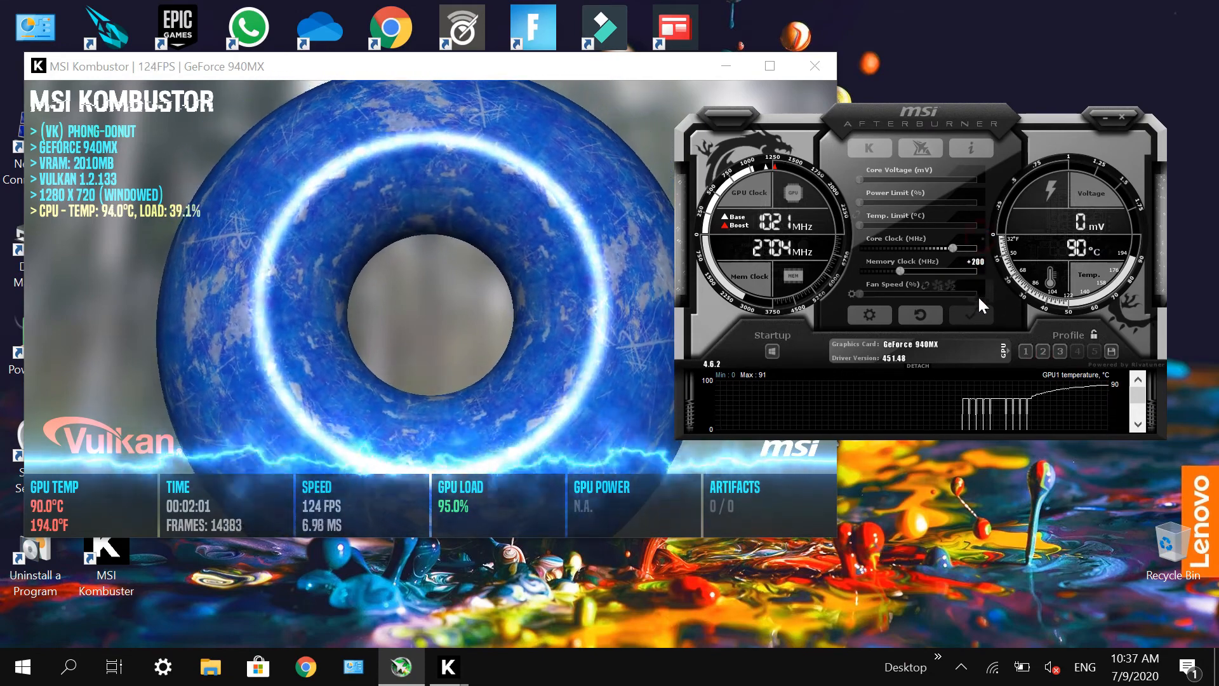
pyautogui.click(912, 358)
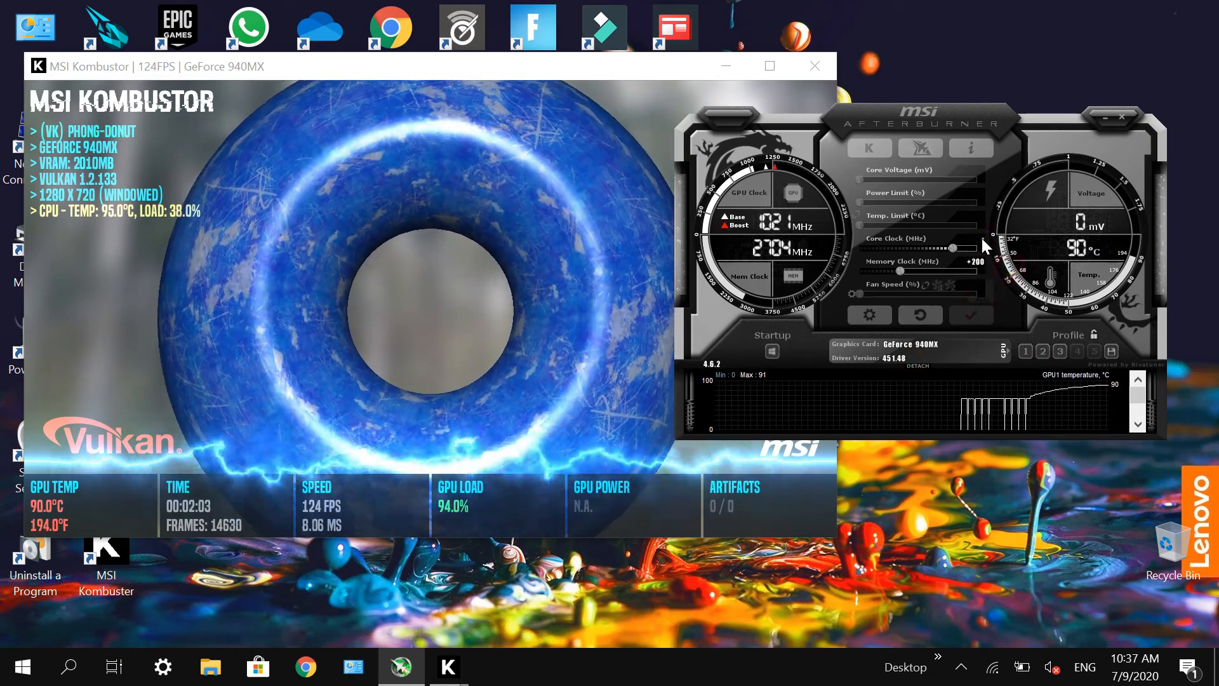
pyautogui.click(954, 248)
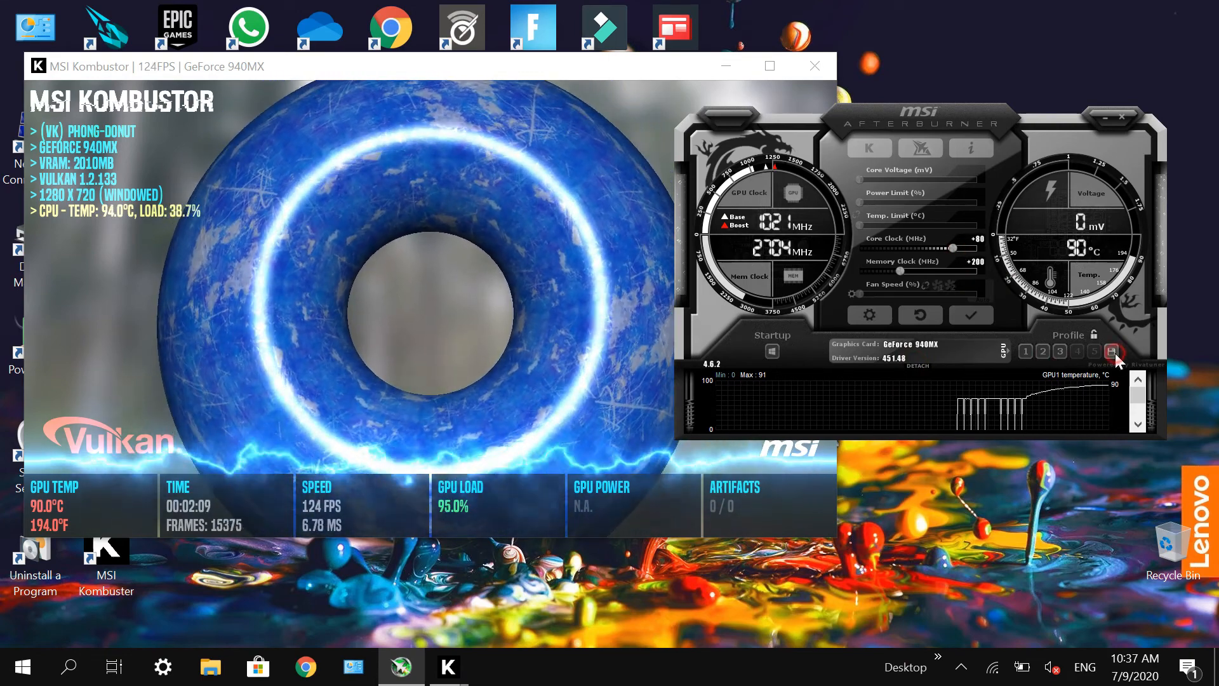
# Step: Save the +80 MHz core and +200 MHz memory offsets as profile 2 and apply them
pyautogui.click(1112, 351)
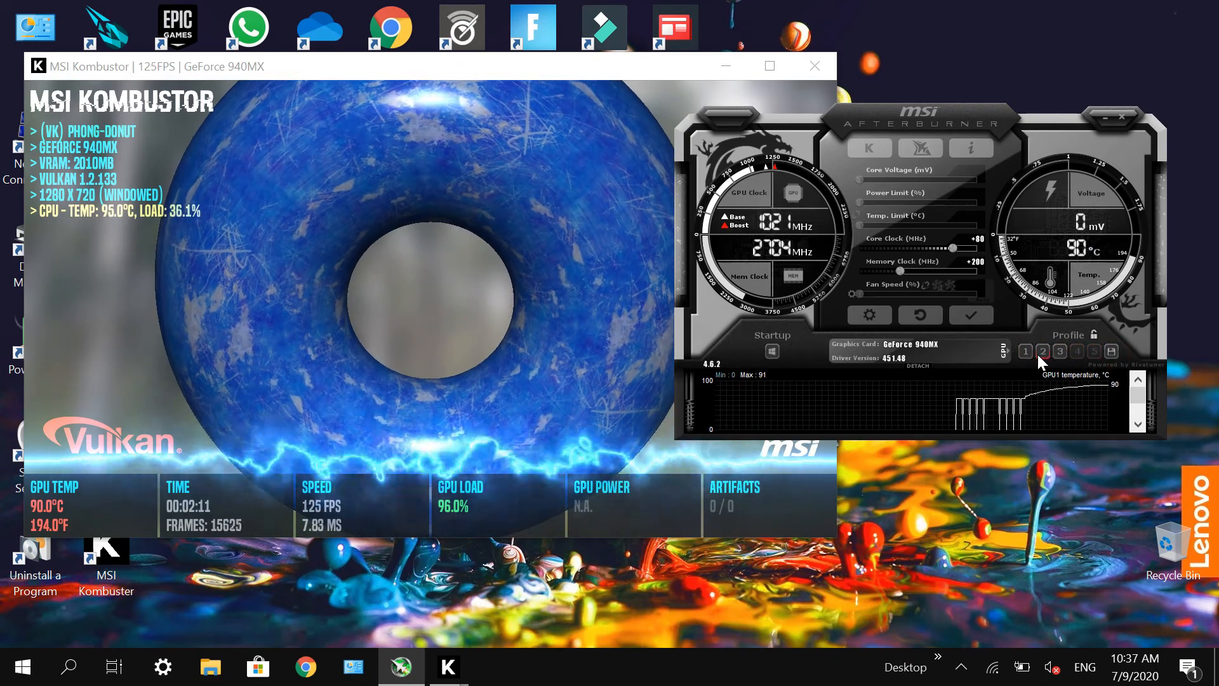
pyautogui.click(1042, 351)
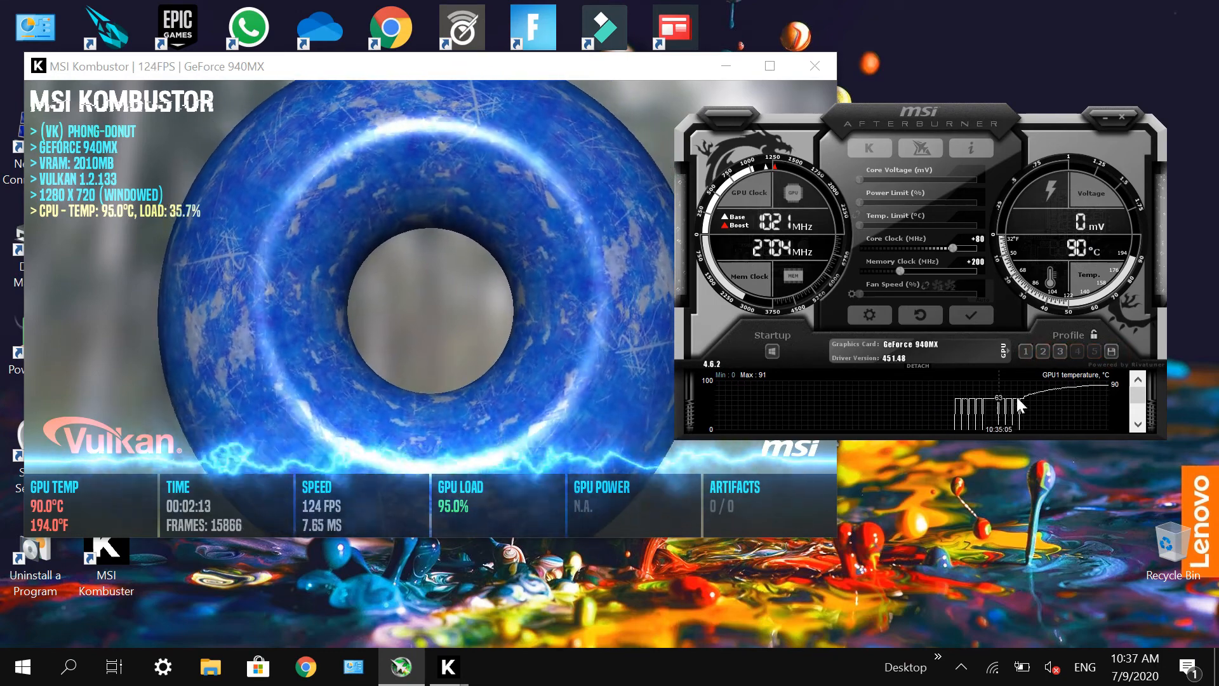
pyautogui.click(1023, 353)
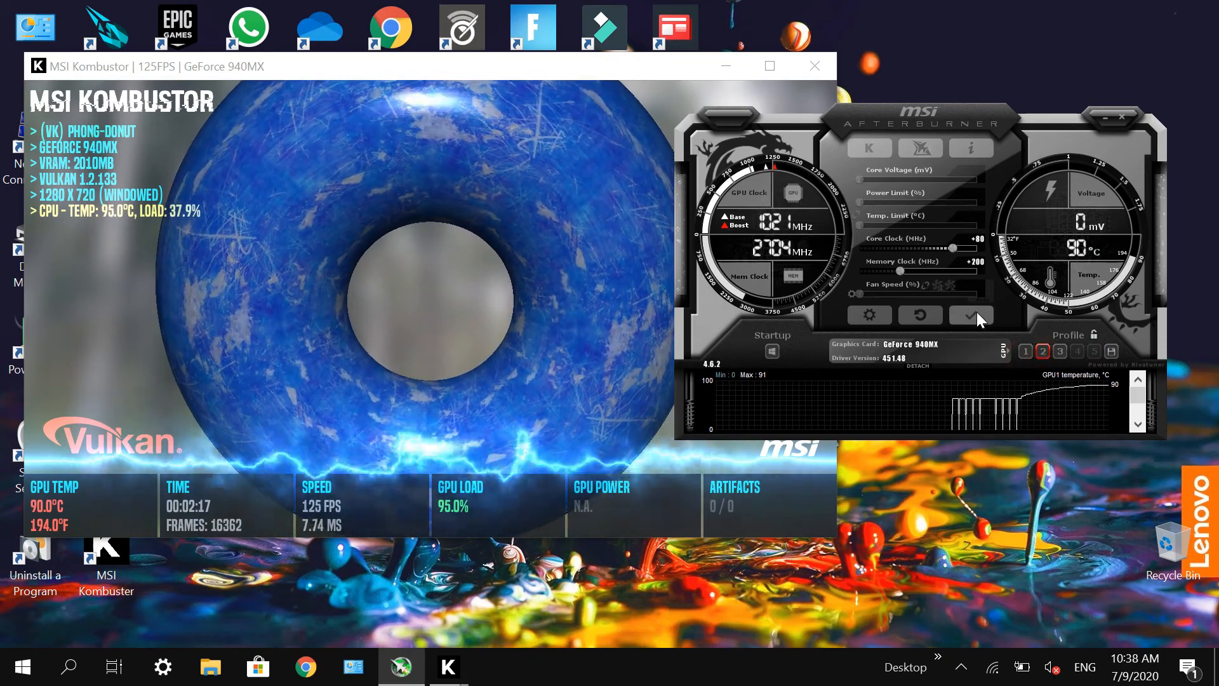
pyautogui.click(973, 309)
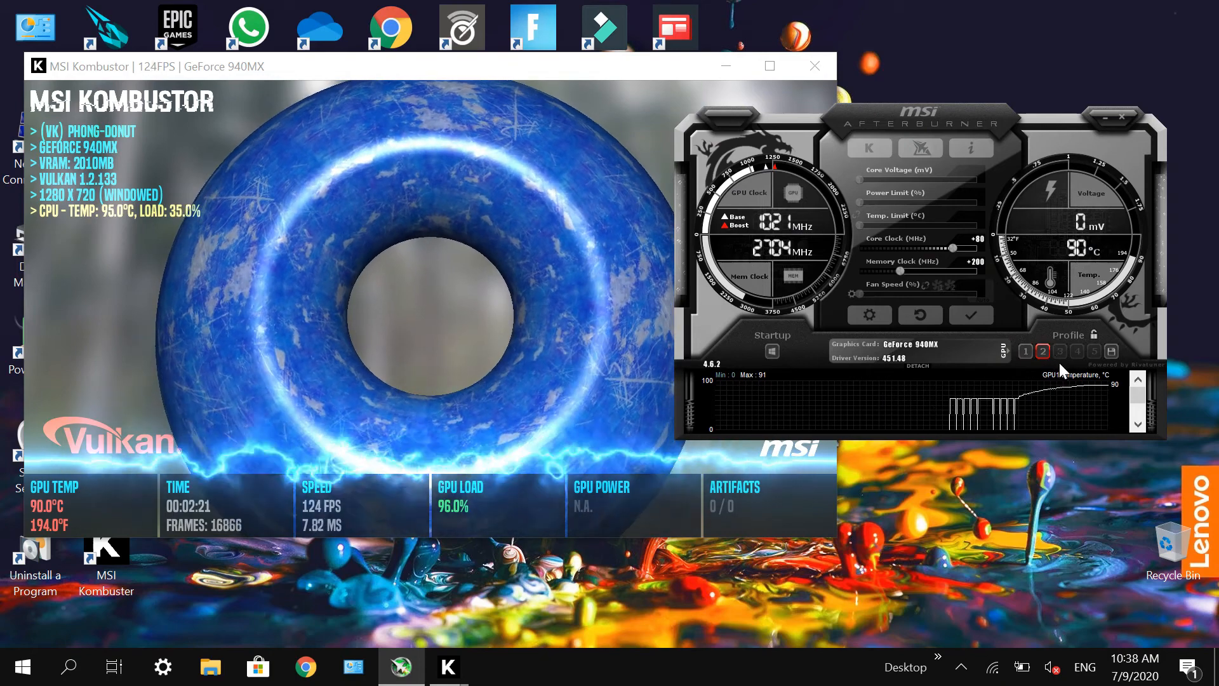
# Step: Raise the core clock offset to +100 MHz and the memory clock offset to +250 MHz, and apply the overclock
pyautogui.click(983, 241)
pyautogui.write('100')
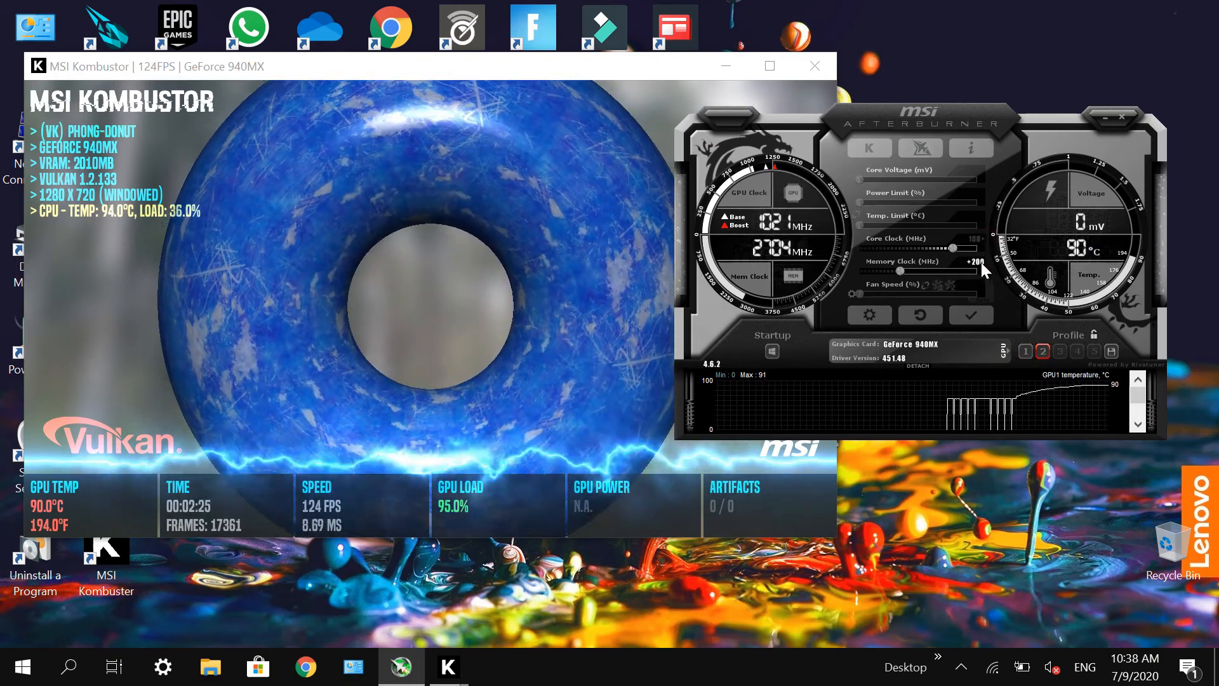
pyautogui.click(981, 261)
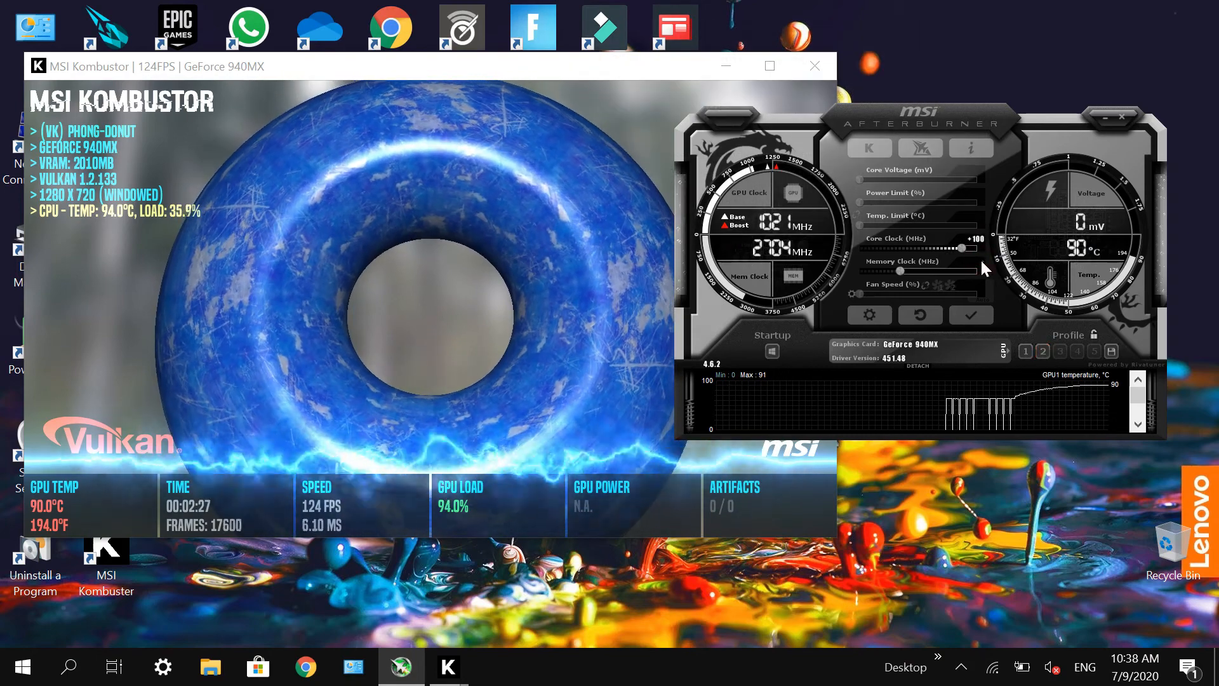
pyautogui.write('250')
pyautogui.press('Return')
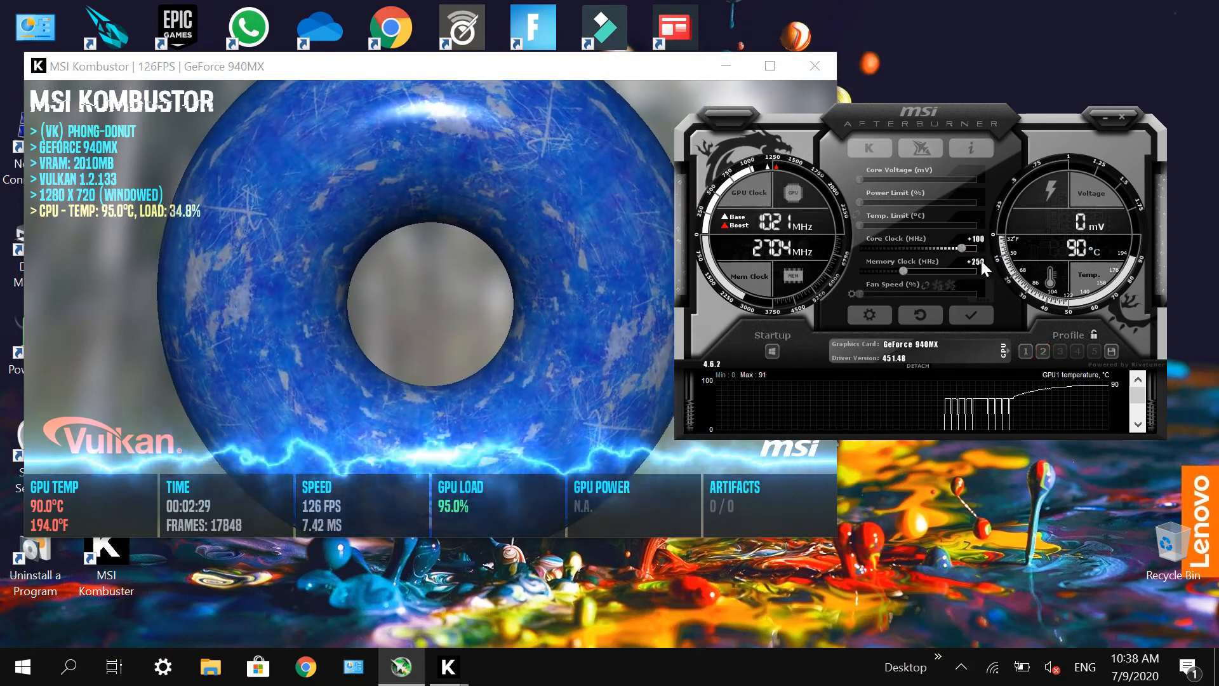
pyautogui.click(972, 316)
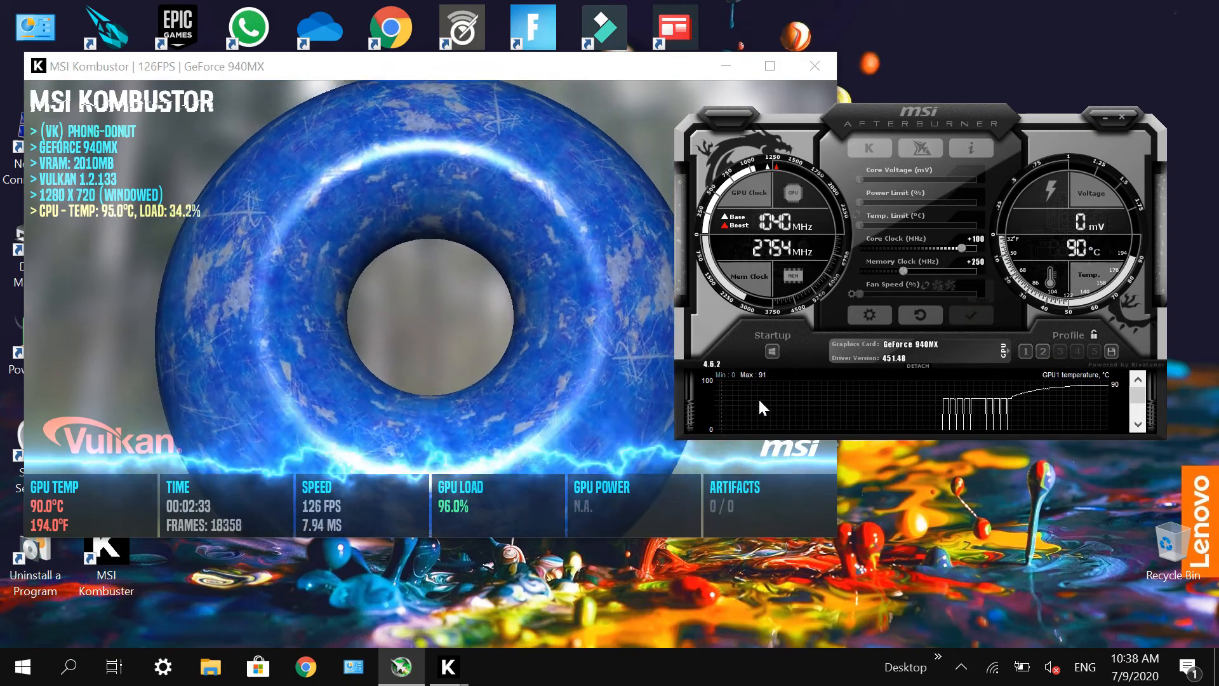
# Step: Minimize the stress test to check the active plan in the Windows Power Options, and bring the stress test and Afterburner back
pyautogui.moveTo(761, 399)
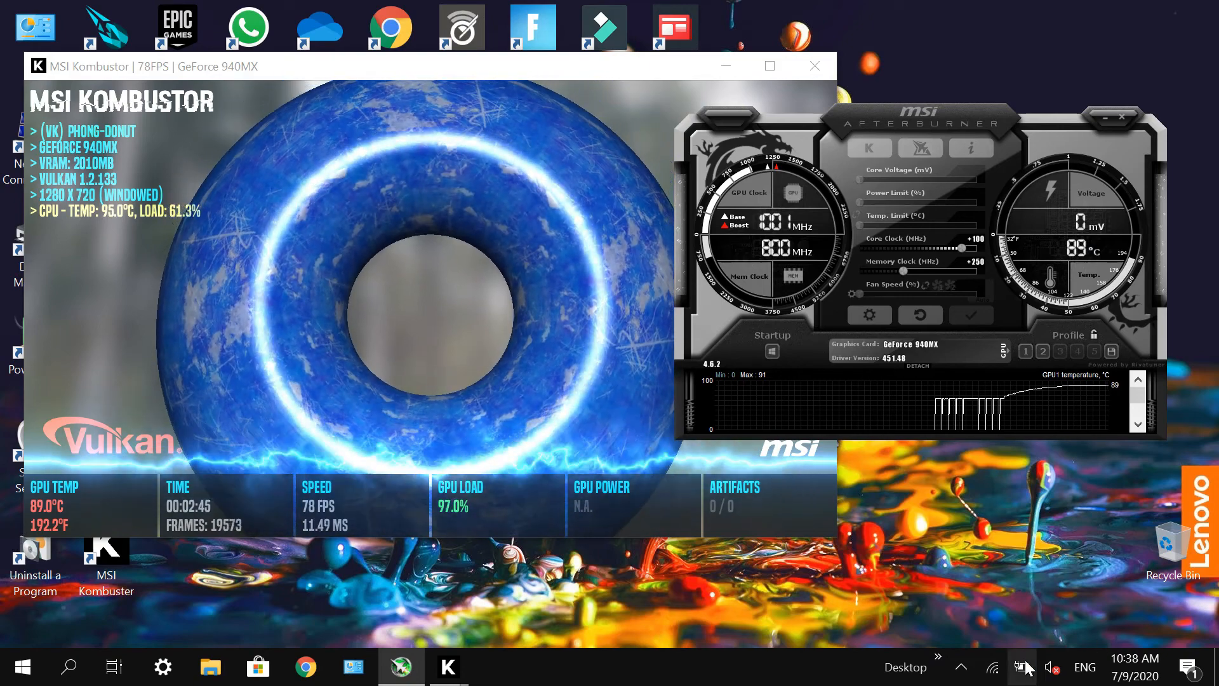
pyautogui.click(735, 54)
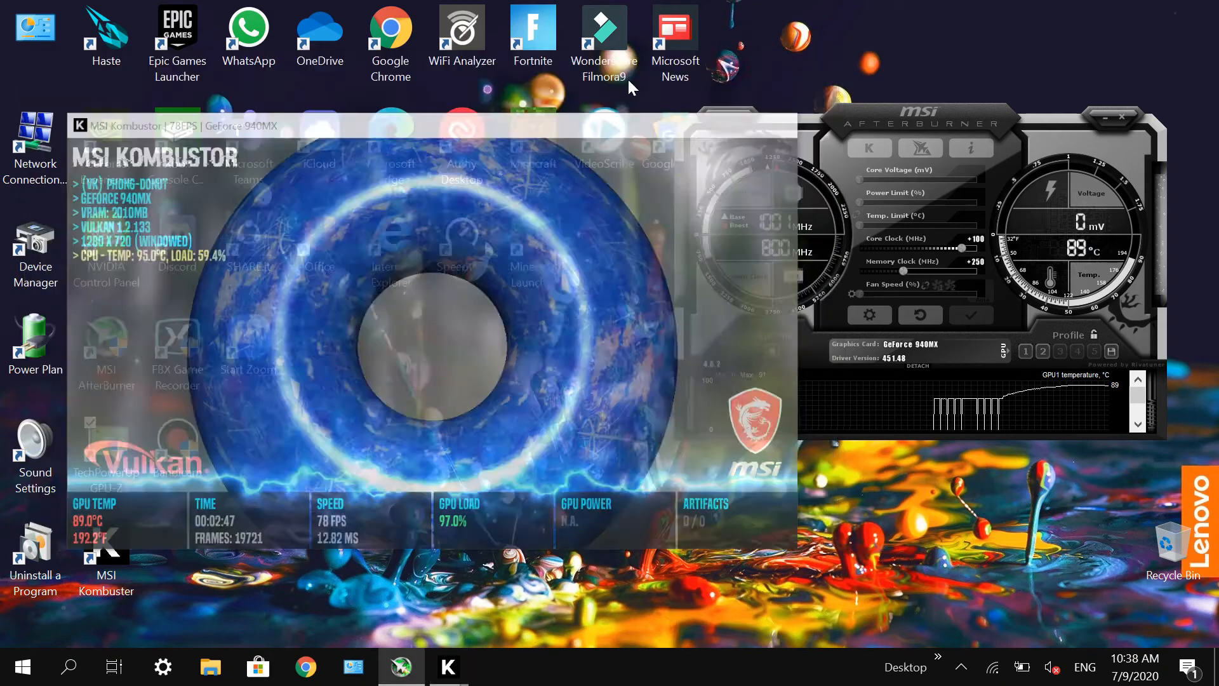
pyautogui.doubleClick(26, 356)
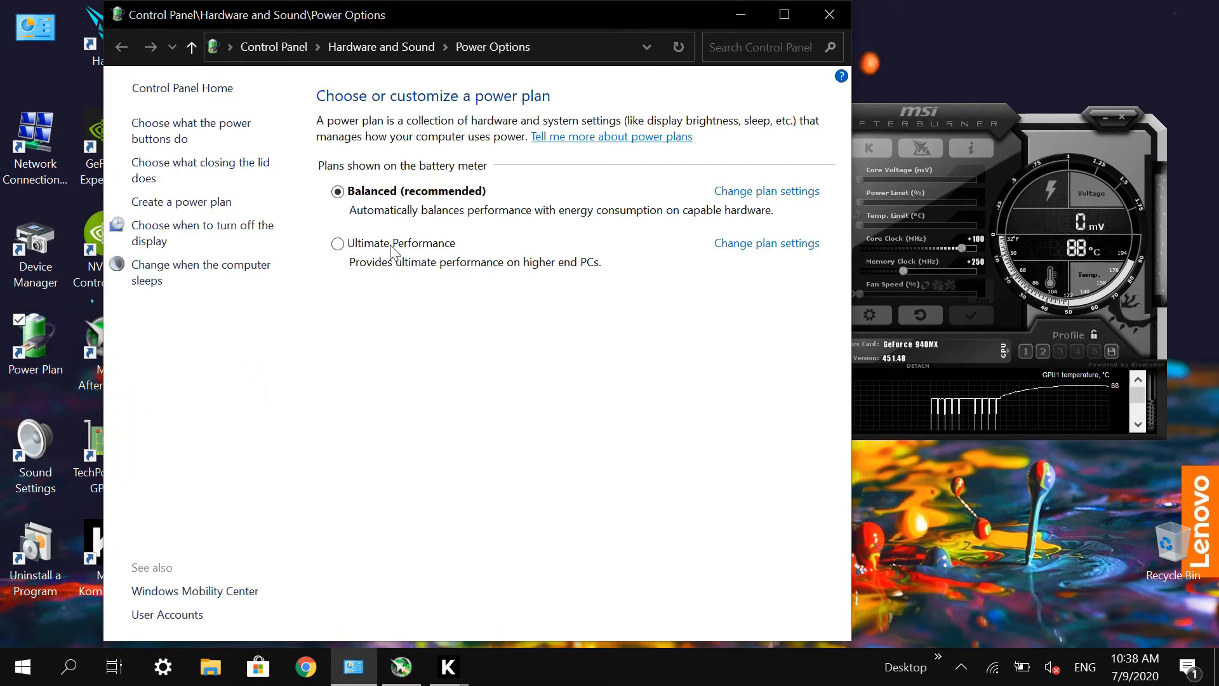
pyautogui.click(819, 19)
pyautogui.click(452, 665)
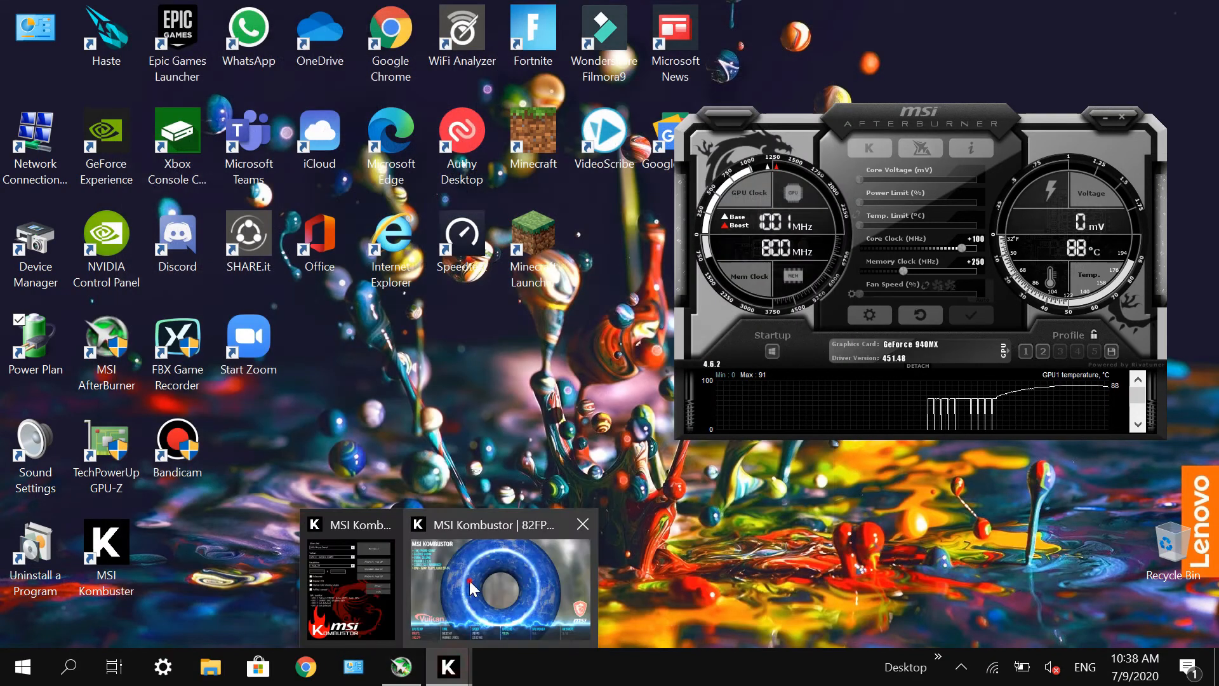
pyautogui.click(470, 581)
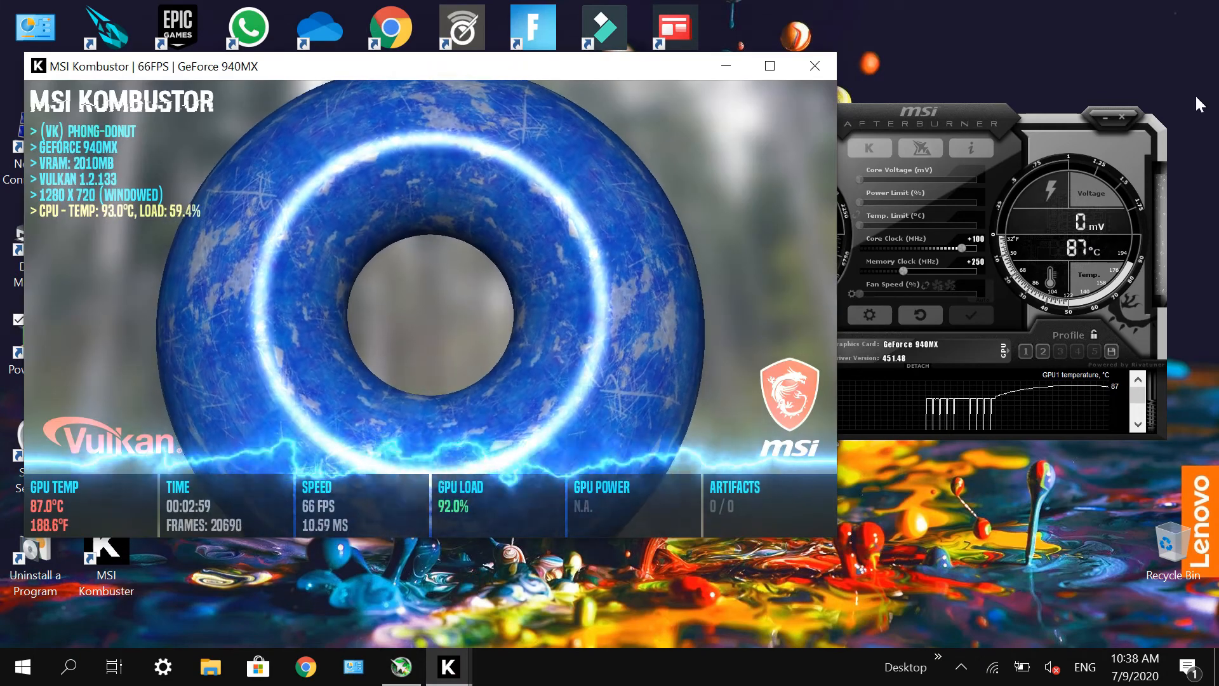
pyautogui.click(912, 121)
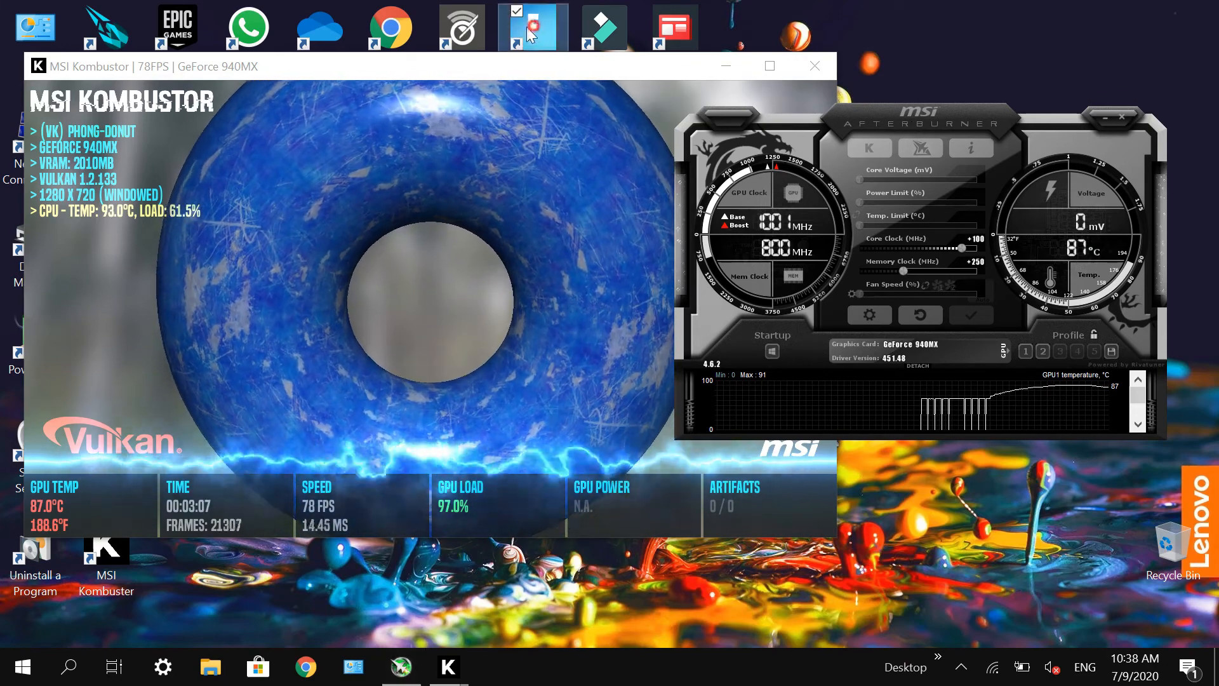
# Step: Reset the core clock and memory clock offsets to 0 MHz
pyautogui.click(527, 27)
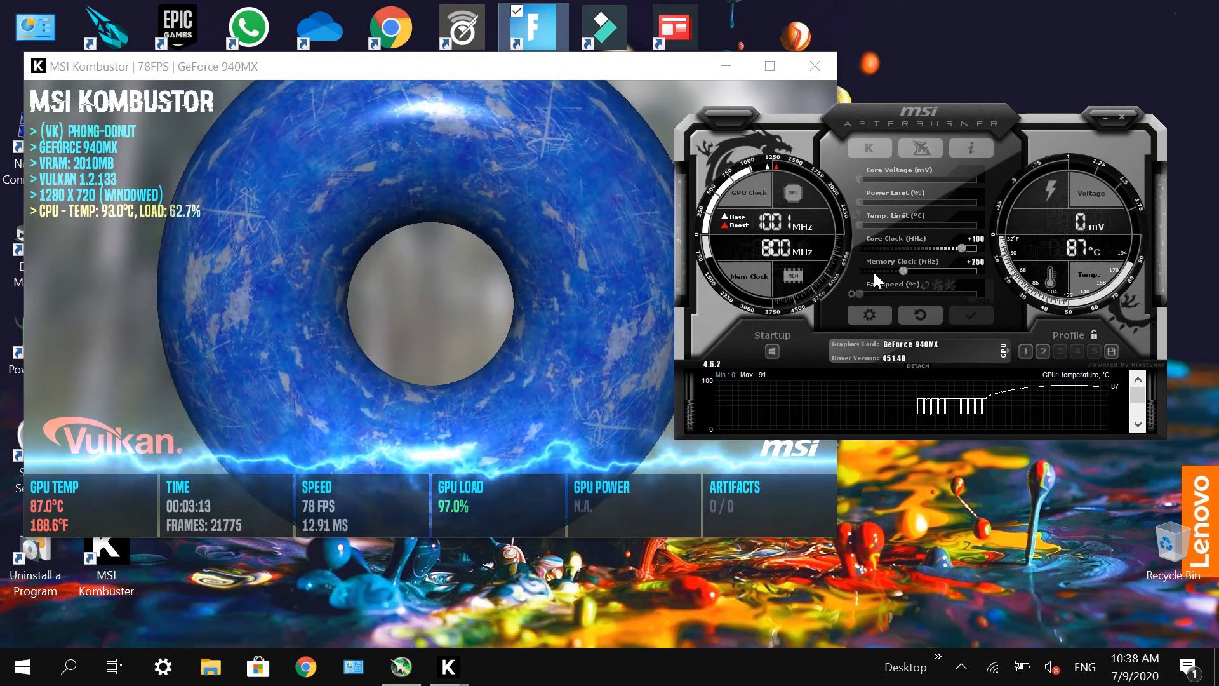
pyautogui.click(925, 310)
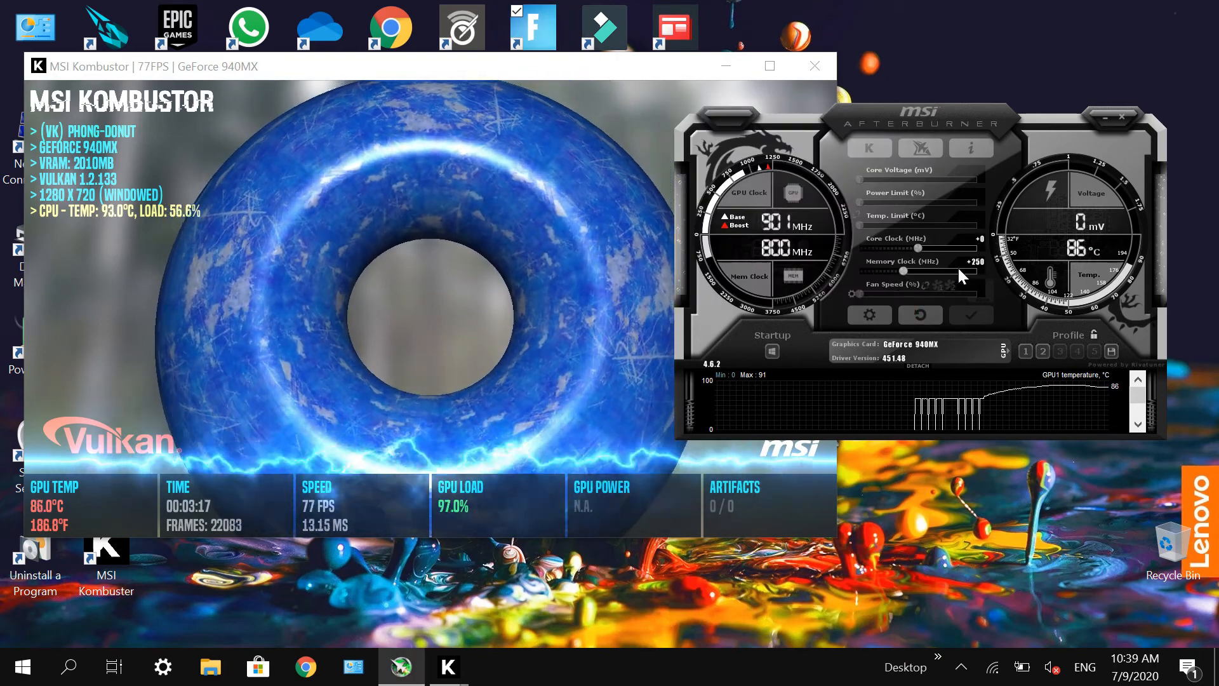
pyautogui.click(979, 261)
pyautogui.press('Return')
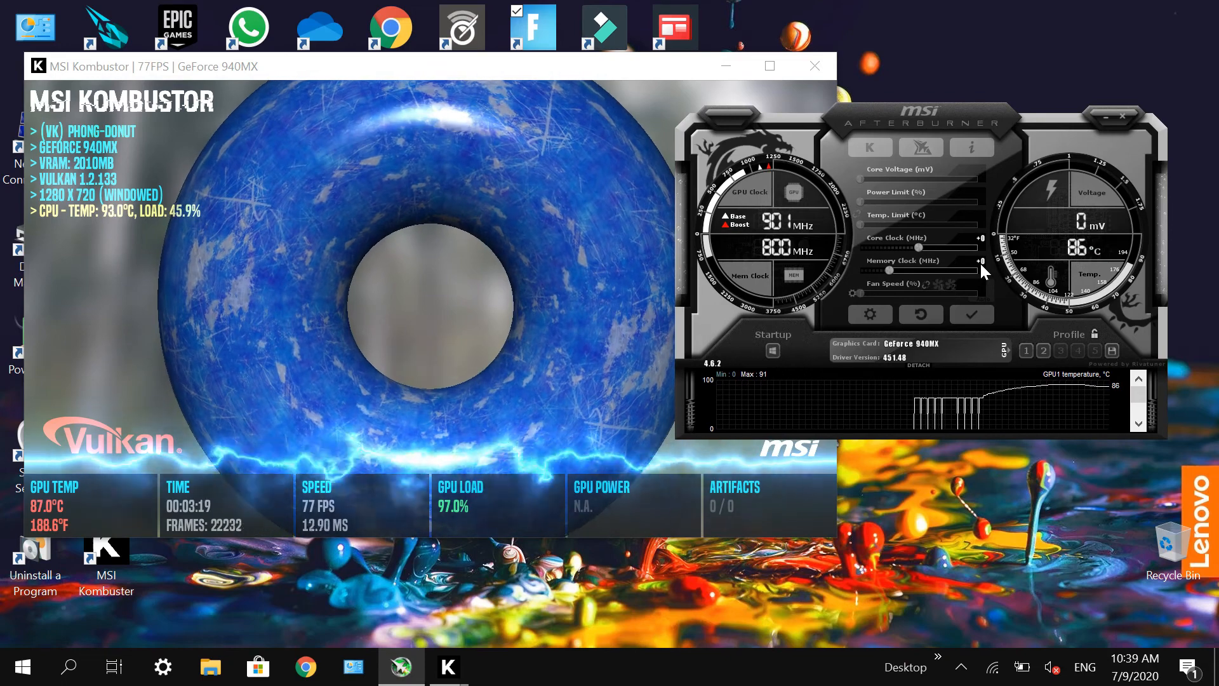
# Step: Try loading the saved profiles 1 and 2 in turn and applying their clock offsets while the stress test runs
pyautogui.click(1026, 351)
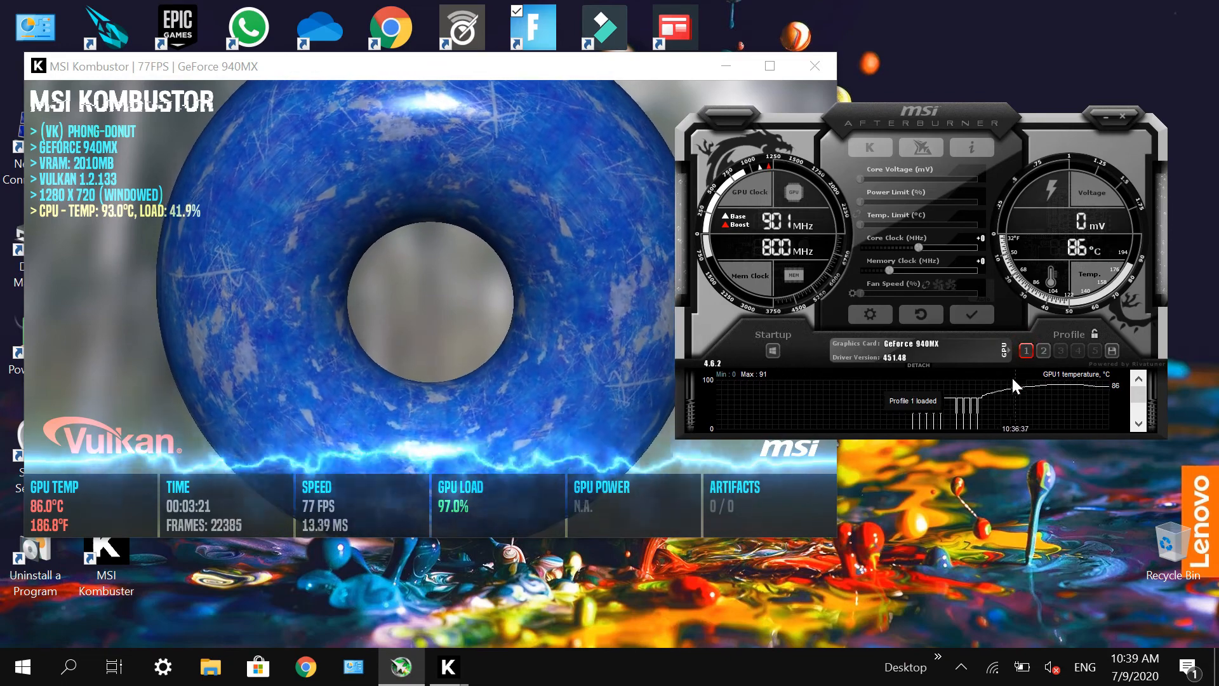
pyautogui.click(986, 313)
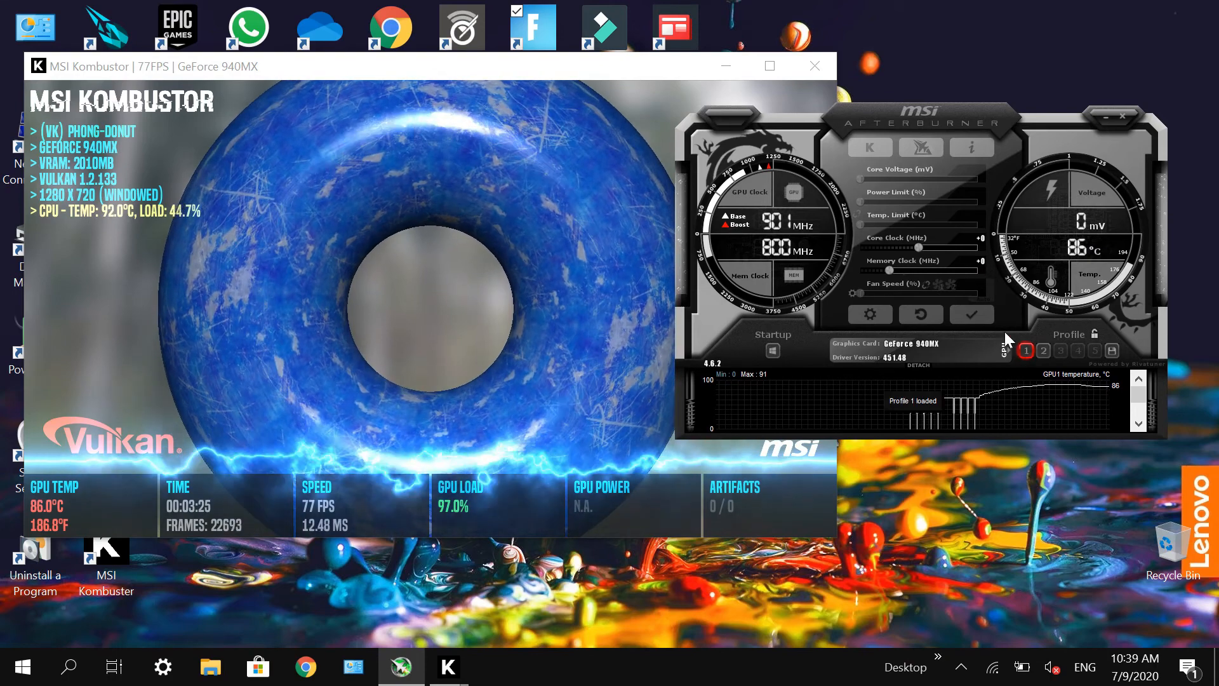
pyautogui.click(1025, 350)
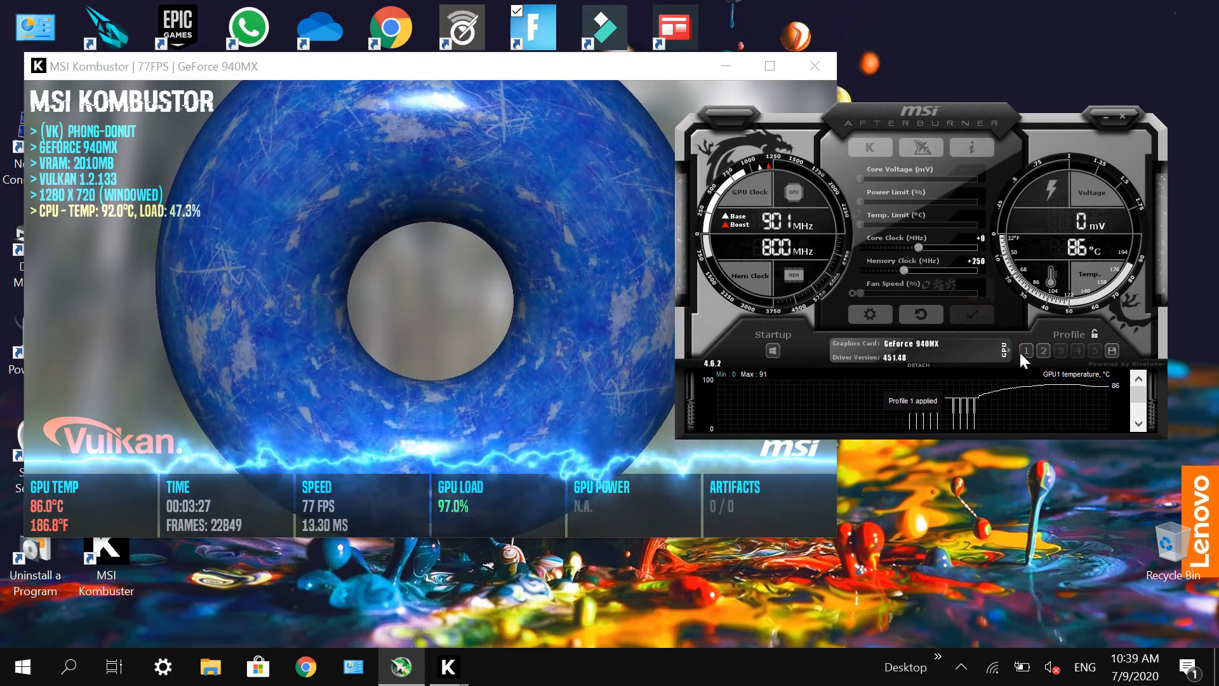
pyautogui.moveTo(1027, 348); pyautogui.dragTo(1035, 345)
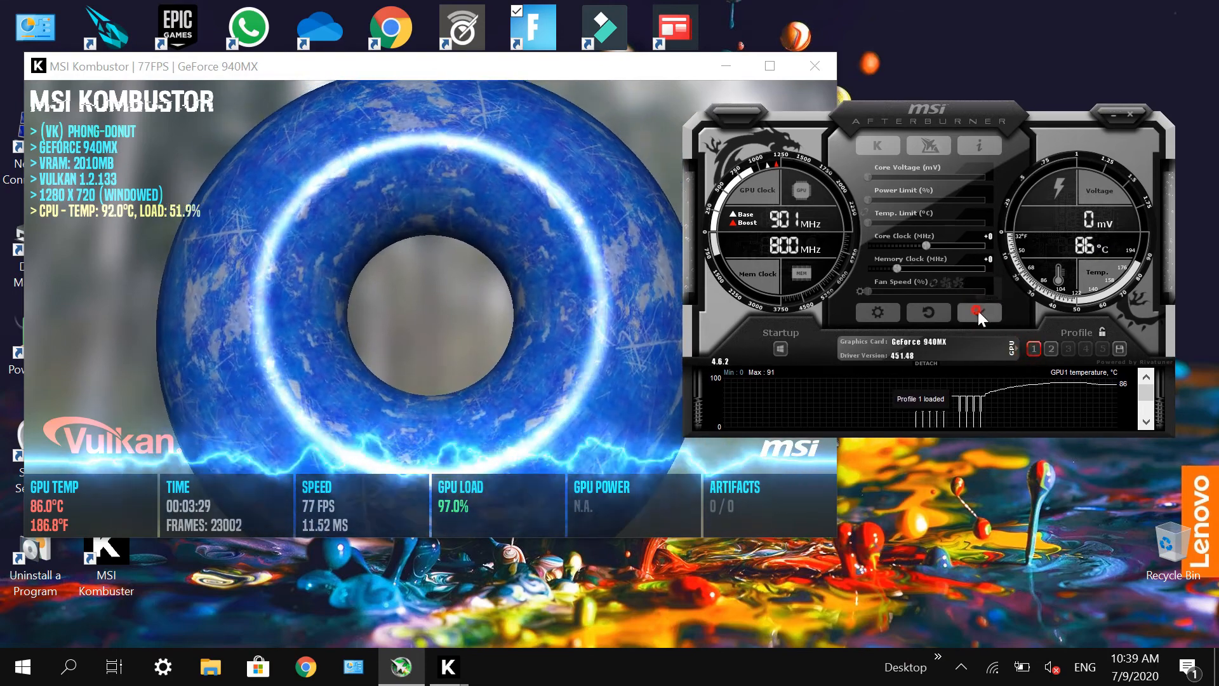
pyautogui.click(978, 311)
pyautogui.click(1035, 342)
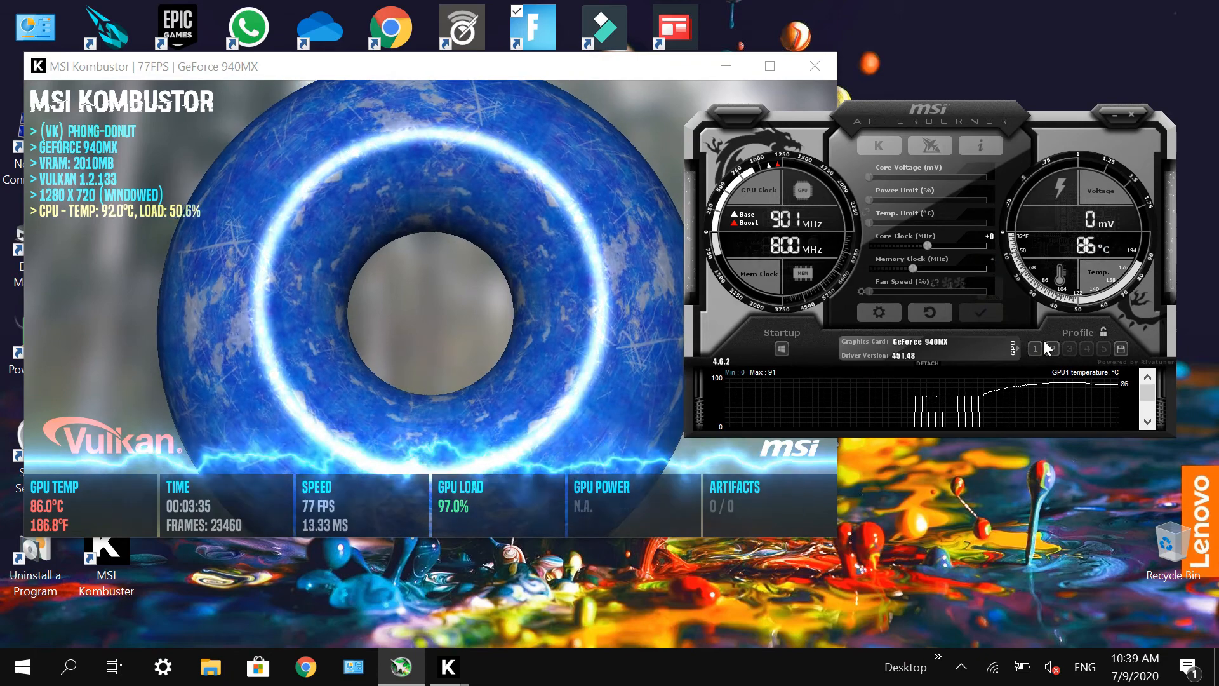
pyautogui.click(1049, 349)
pyautogui.click(1034, 345)
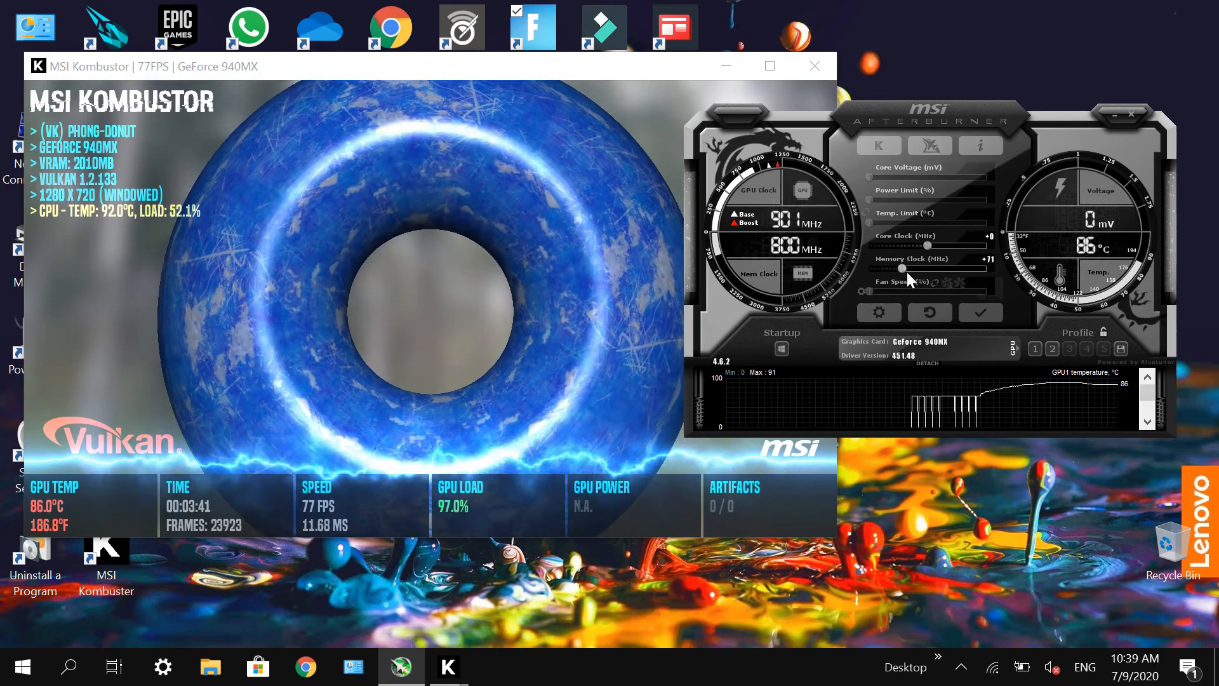
# Step: Set the memory clock offset to 0 MHz and apply the default clocks
pyautogui.click(985, 260)
pyautogui.write('0')
pyautogui.press('Return')
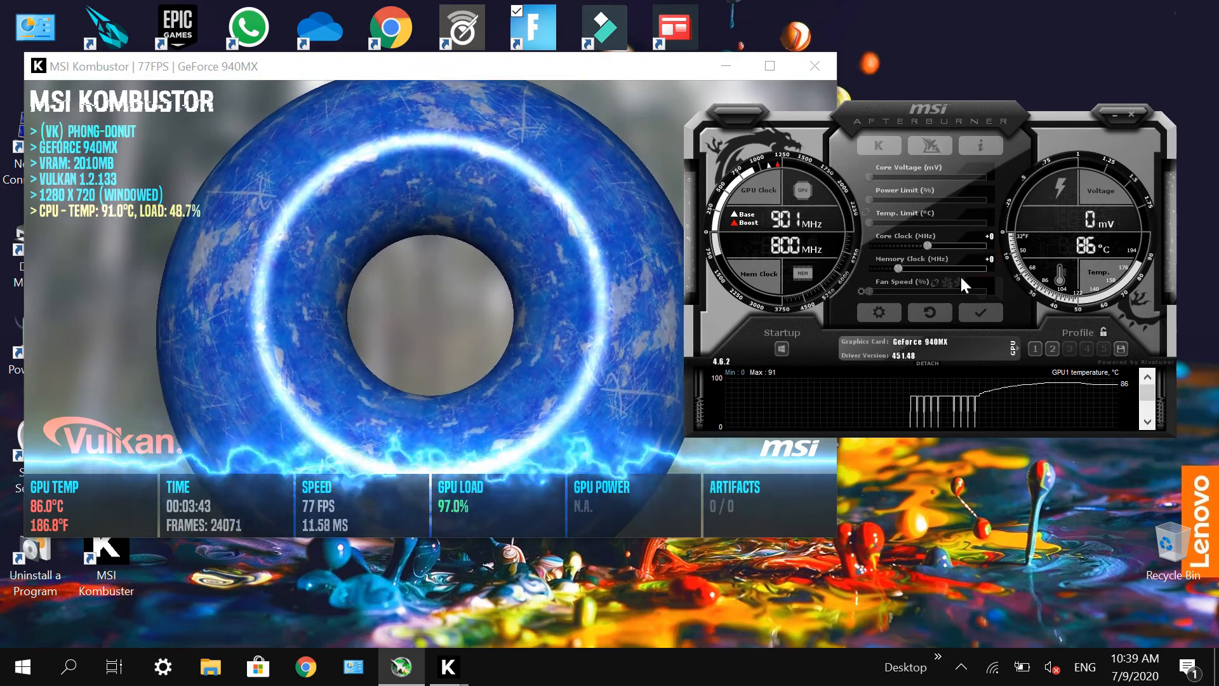
pyautogui.click(970, 310)
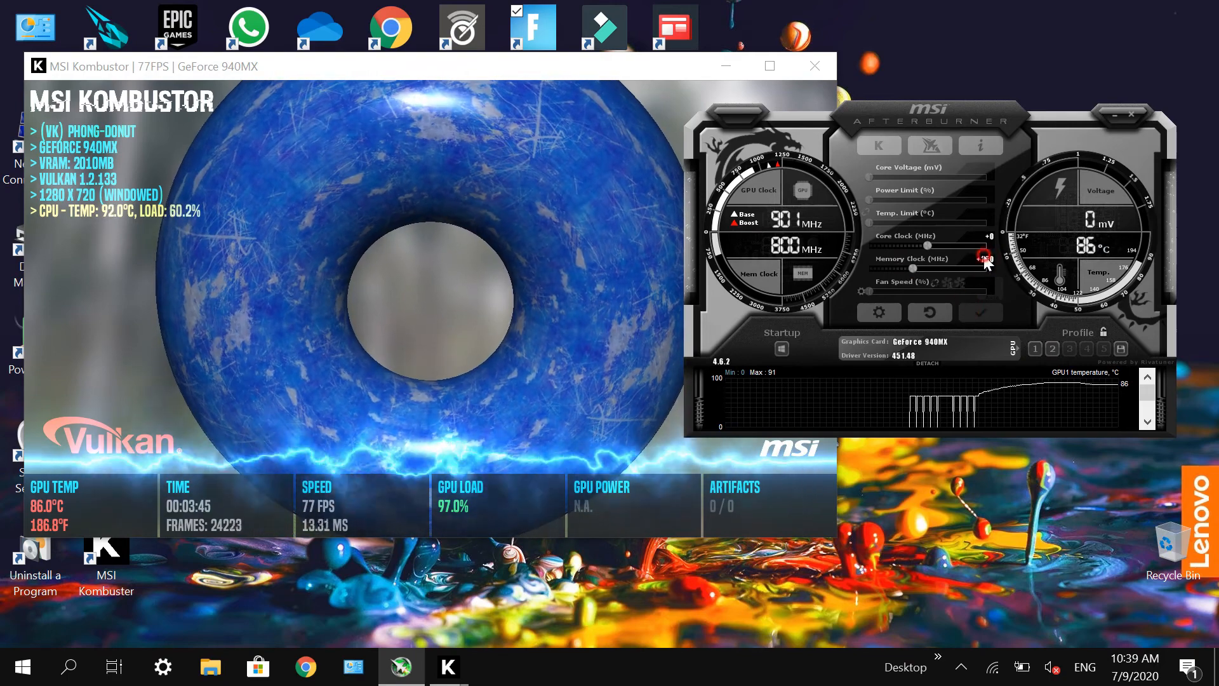
pyautogui.press('Return')
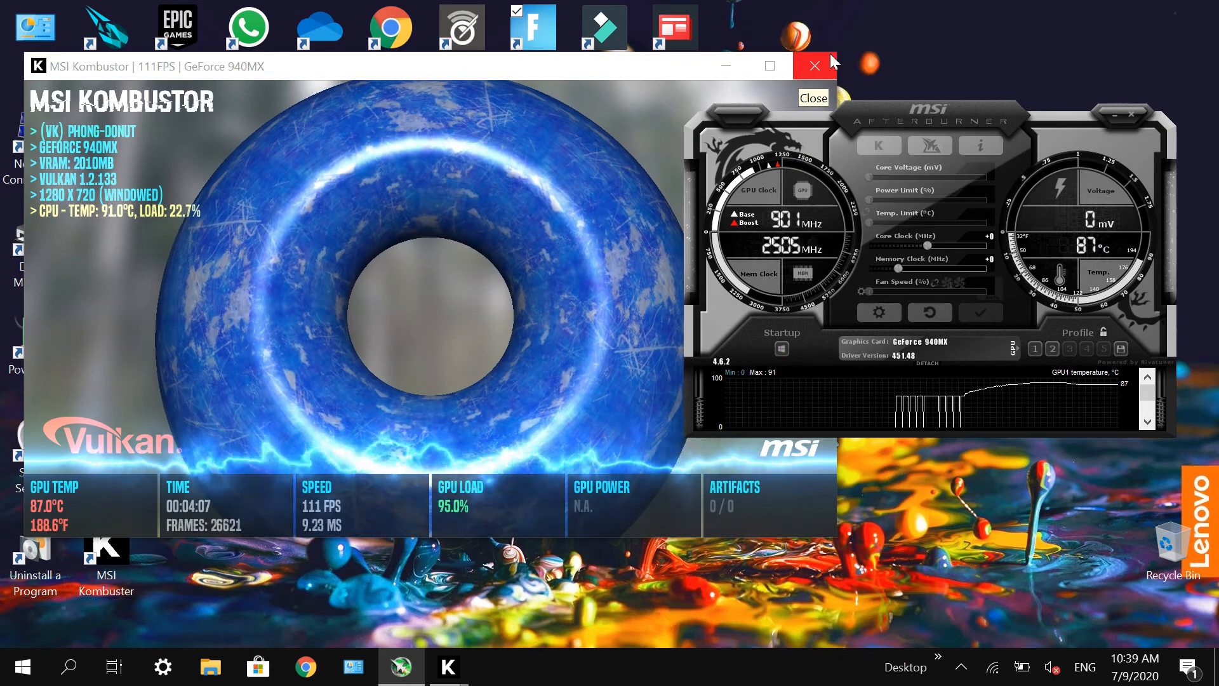
# Step: End the running Phong-Donut stress test and close the MSI Kombustor launcher
pyautogui.click(815, 66)
pyautogui.click(448, 677)
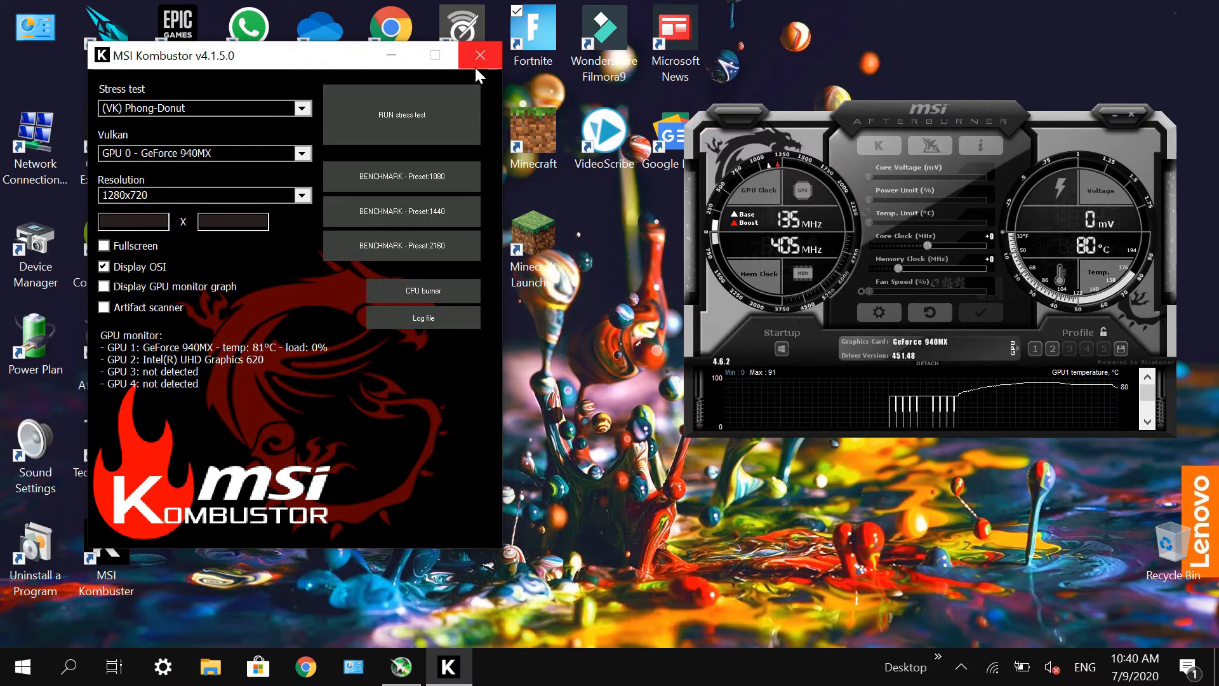
pyautogui.click(480, 56)
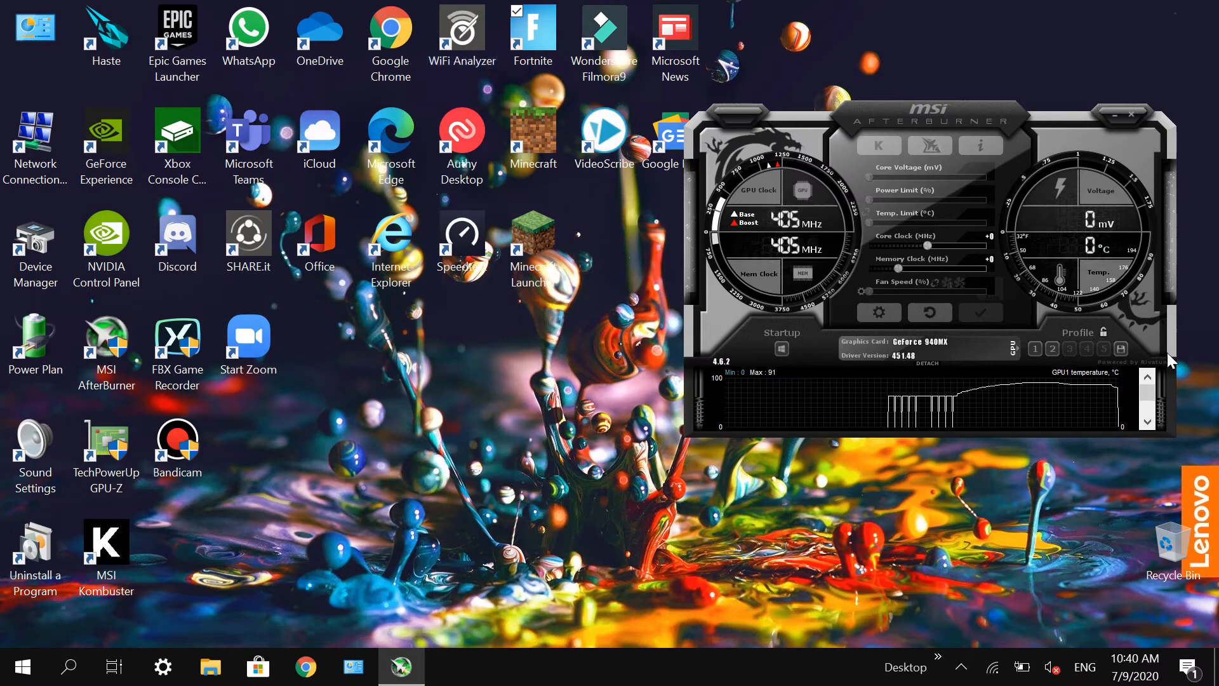
# Step: Move Afterburner to the middle of the desktop, launch Kombustor from it, and close Kombustor and its web page
pyautogui.moveTo(936, 134); pyautogui.dragTo(596, 145)
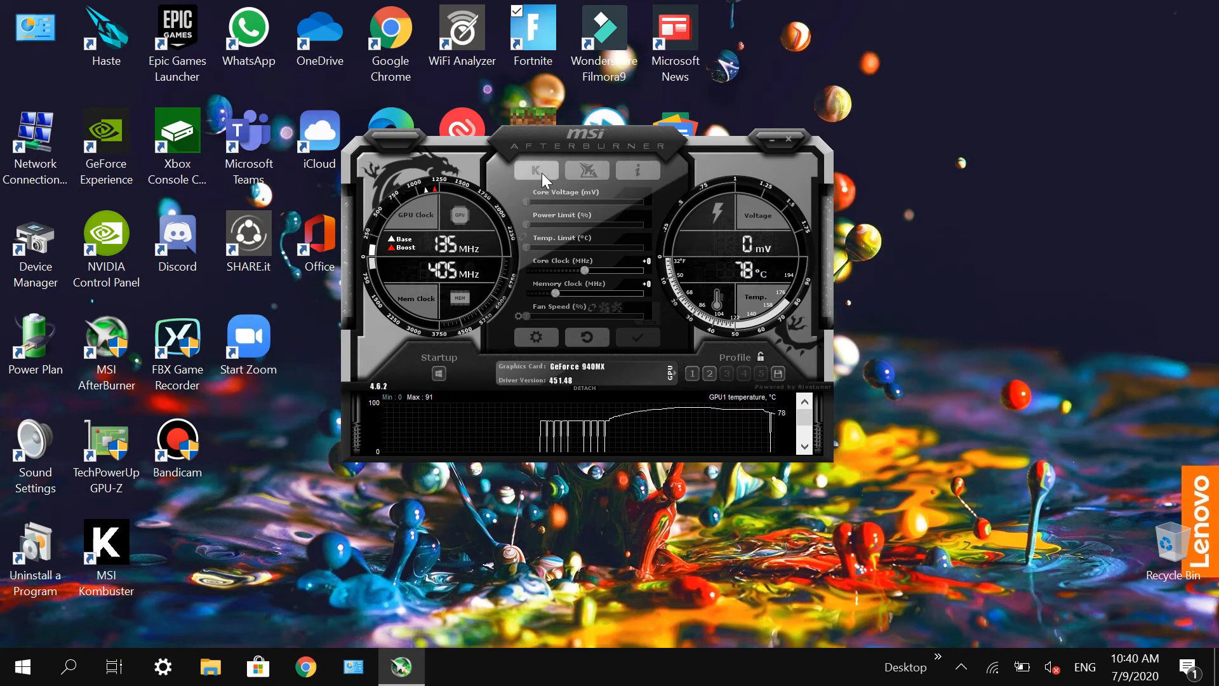
pyautogui.moveTo(542, 174)
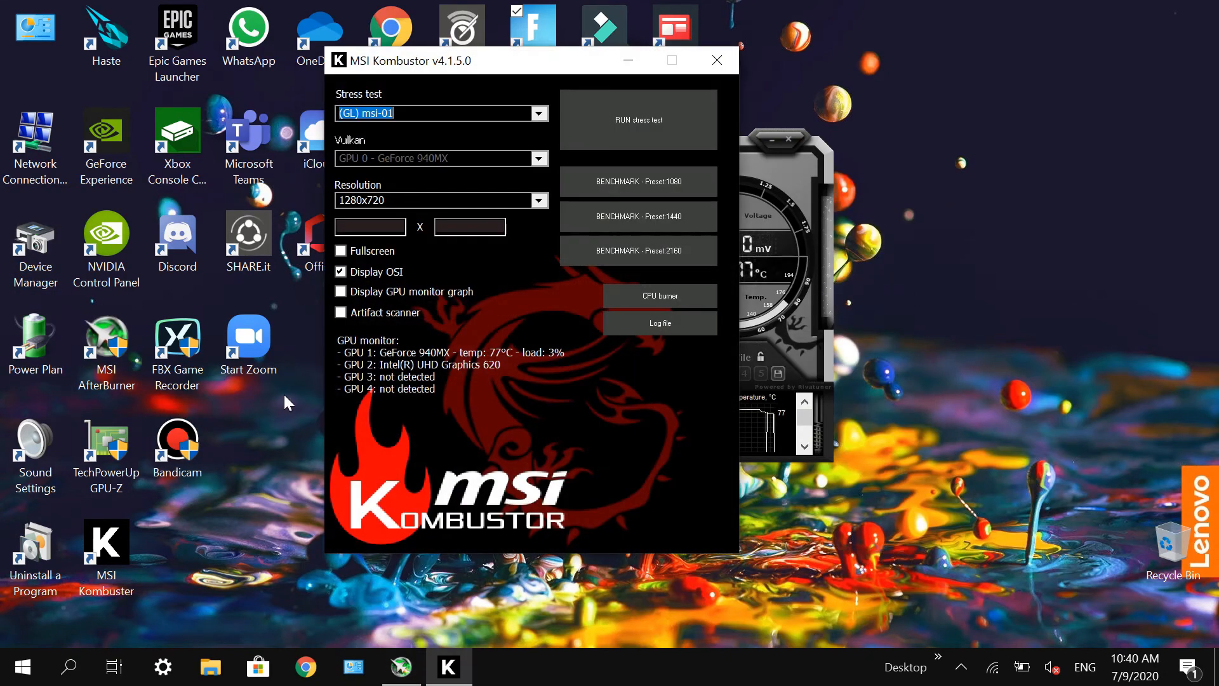
pyautogui.click(717, 60)
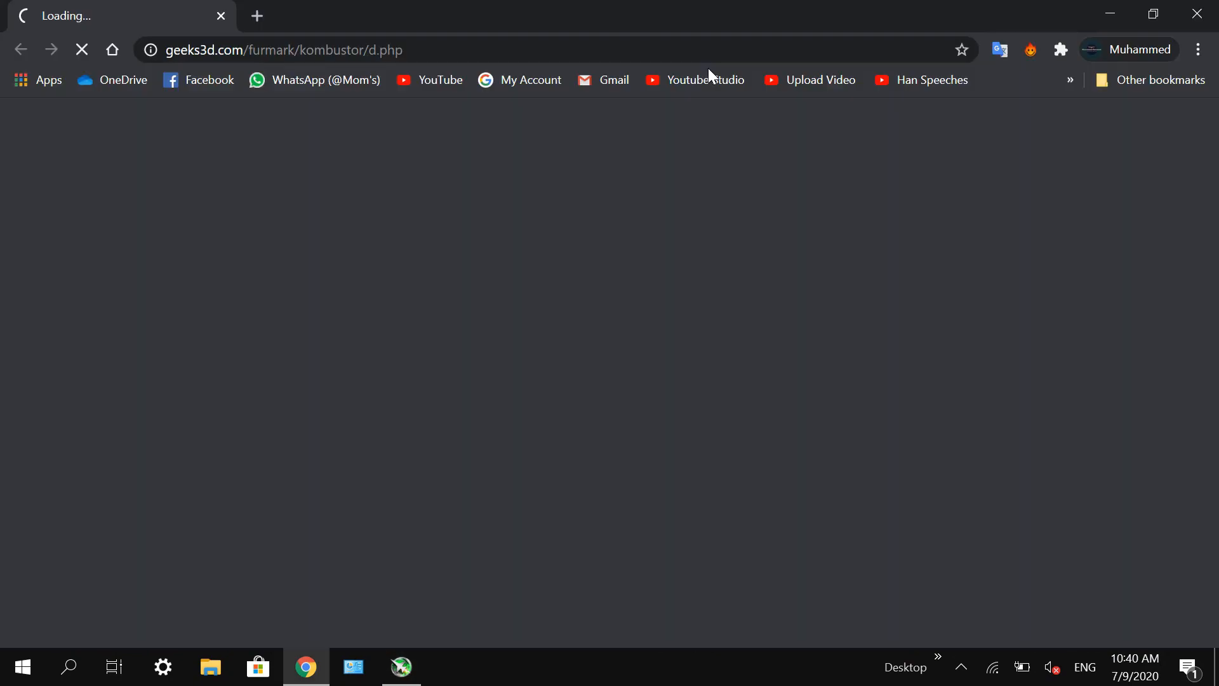
pyautogui.click(1197, 13)
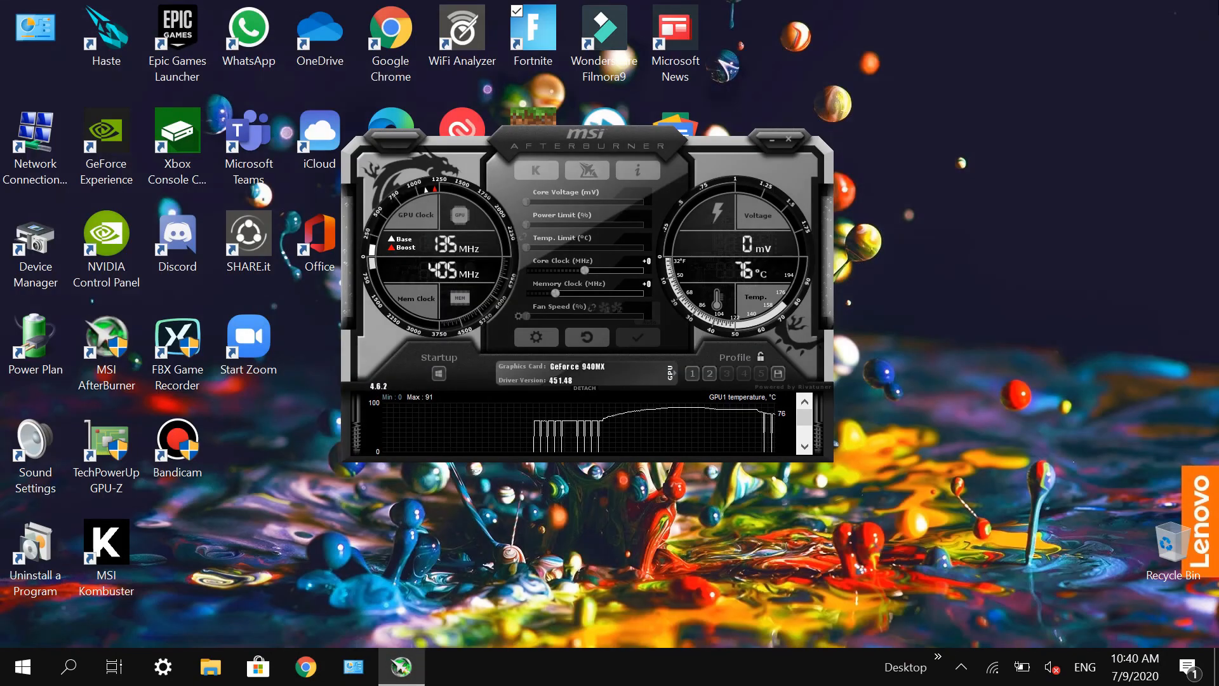